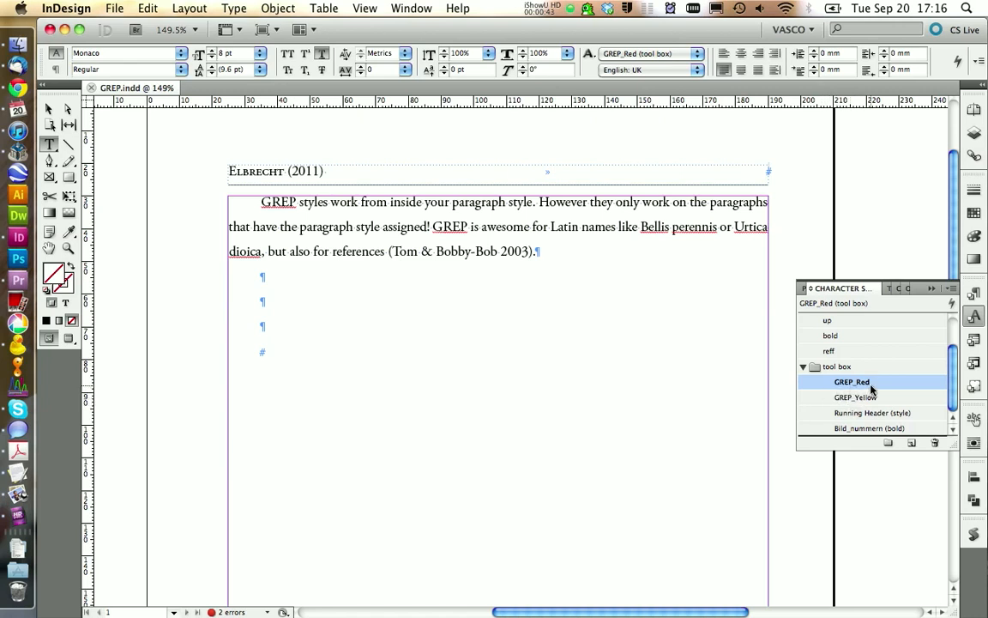
- Apply the GREP_Red character style to "& Bobby" in the reference at the end of the paragraph
click(470, 251)
drag(468, 251, 418, 251)
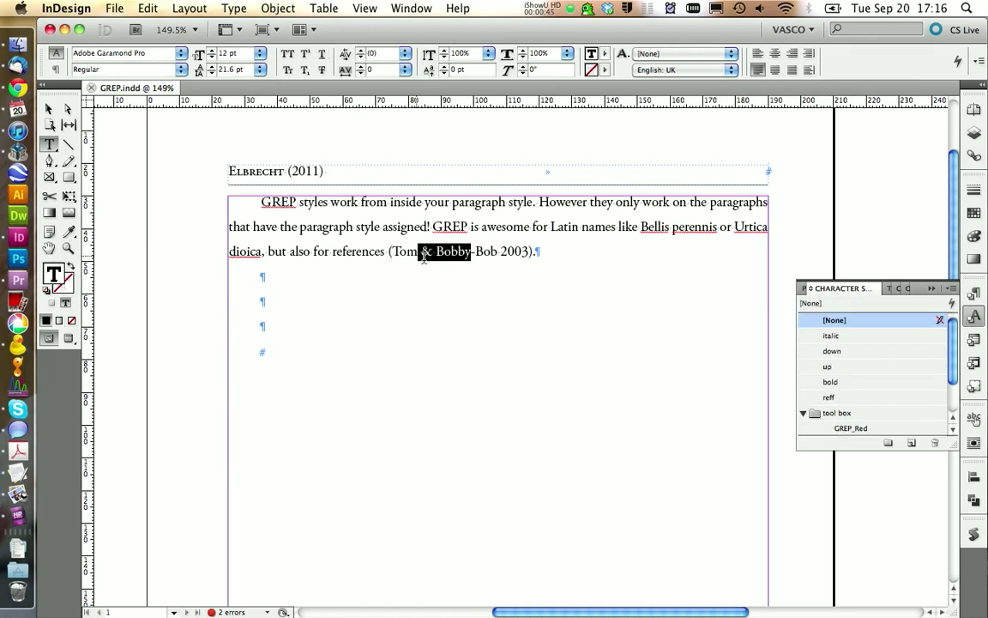
click(844, 428)
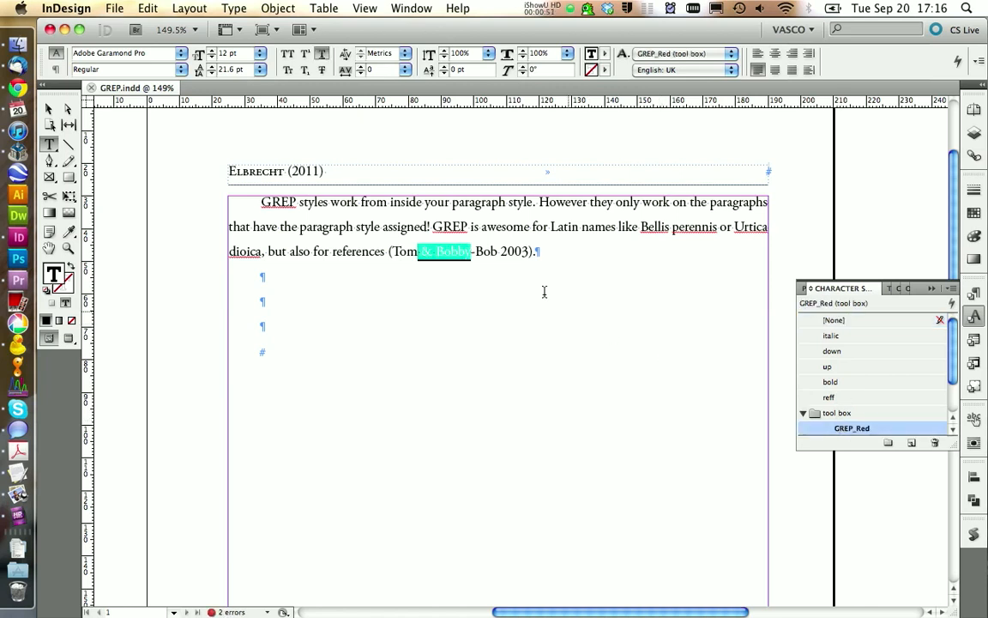
- Apply the GREP_Yellow character style to the letters "ob" of "Bob" in the reference
click(491, 252)
drag(498, 252, 481, 251)
scroll(852, 425, down, 3)
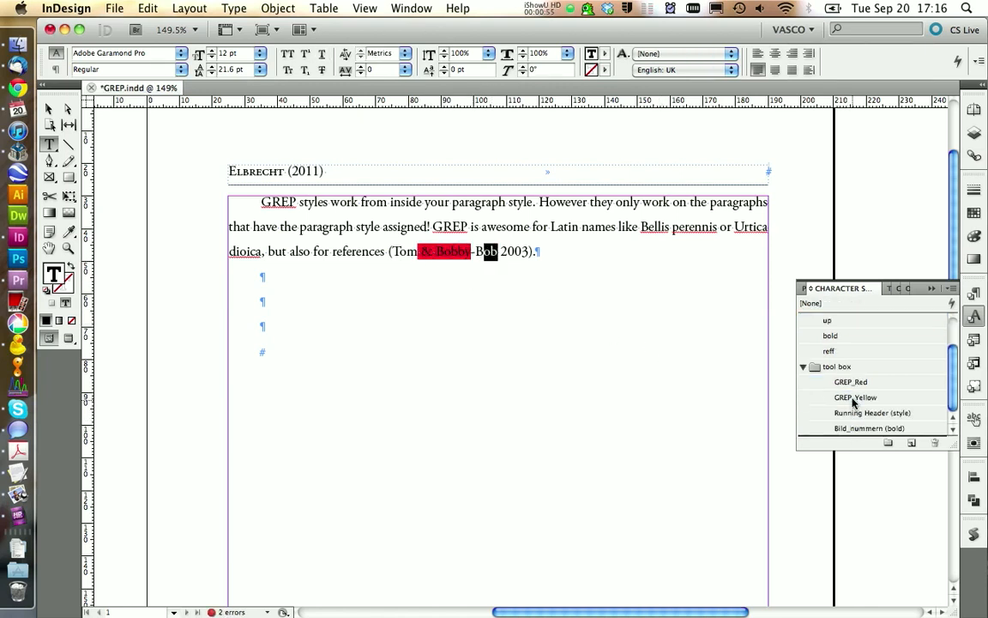
click(855, 397)
click(543, 279)
- Create a new character style named GREP_Orange in the tool box folder
drag(508, 251, 468, 253)
click(506, 252)
scroll(850, 369, down, 3)
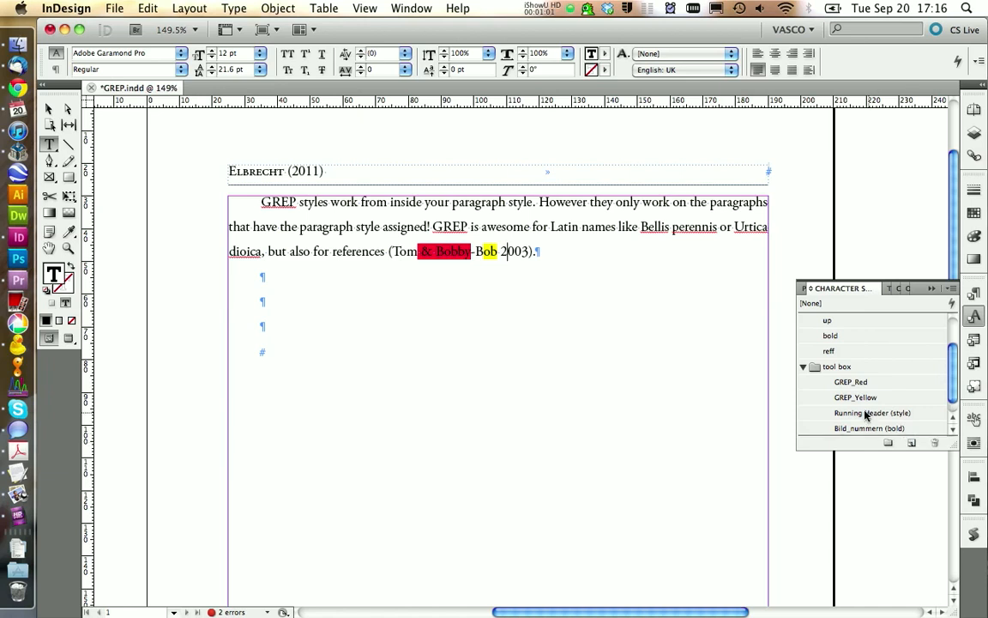
click(911, 443)
click(845, 429)
click(842, 430)
text(GR)
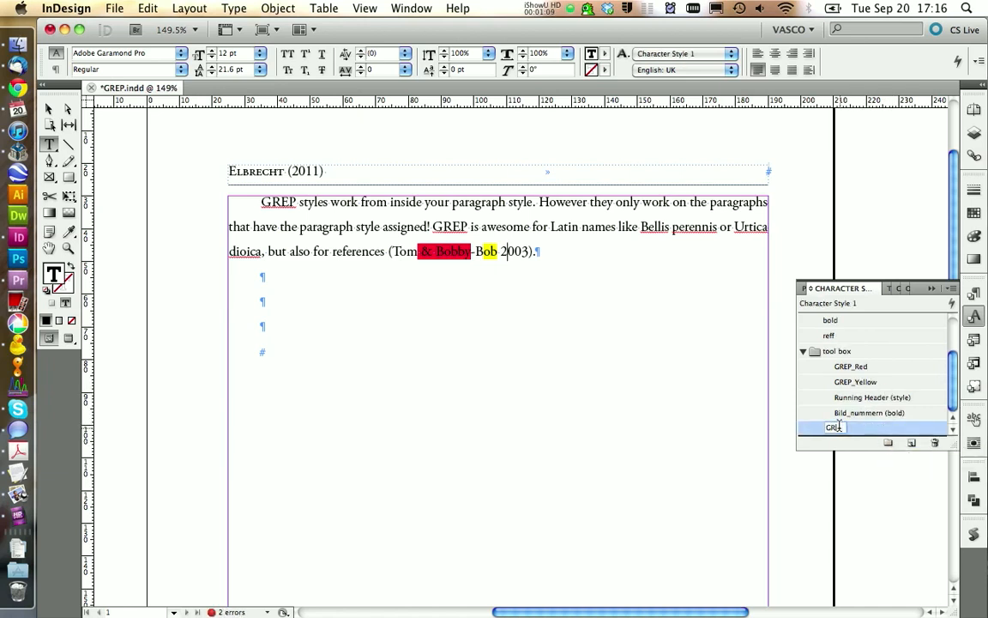
text(EP_Orange)
key(Return)
- Open the options of the GREP_Orange style for editing and enable Underline in its basic character formats
right_click(830, 369)
click(755, 374)
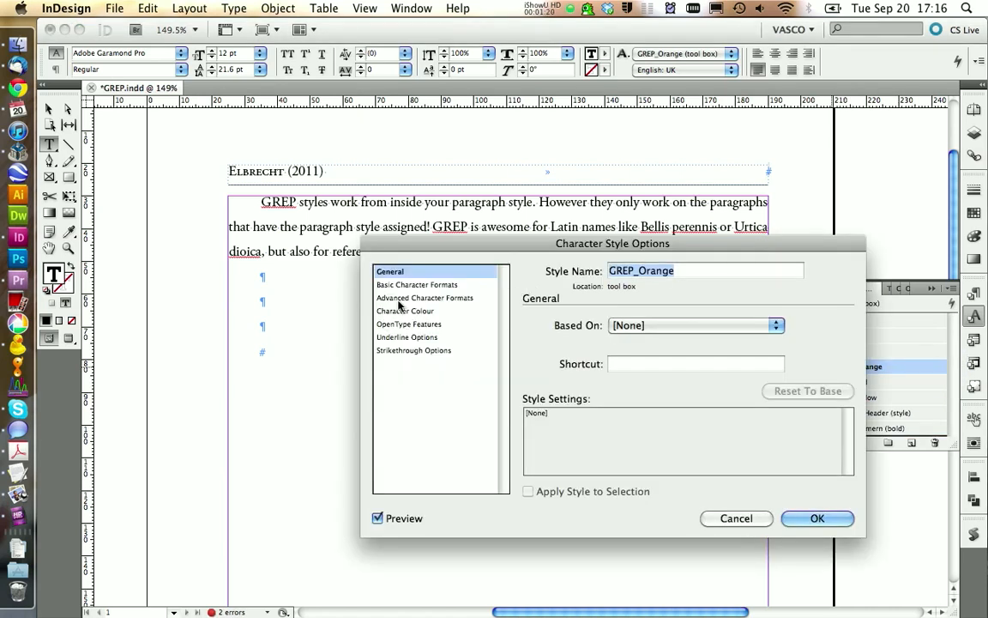
click(418, 285)
click(578, 439)
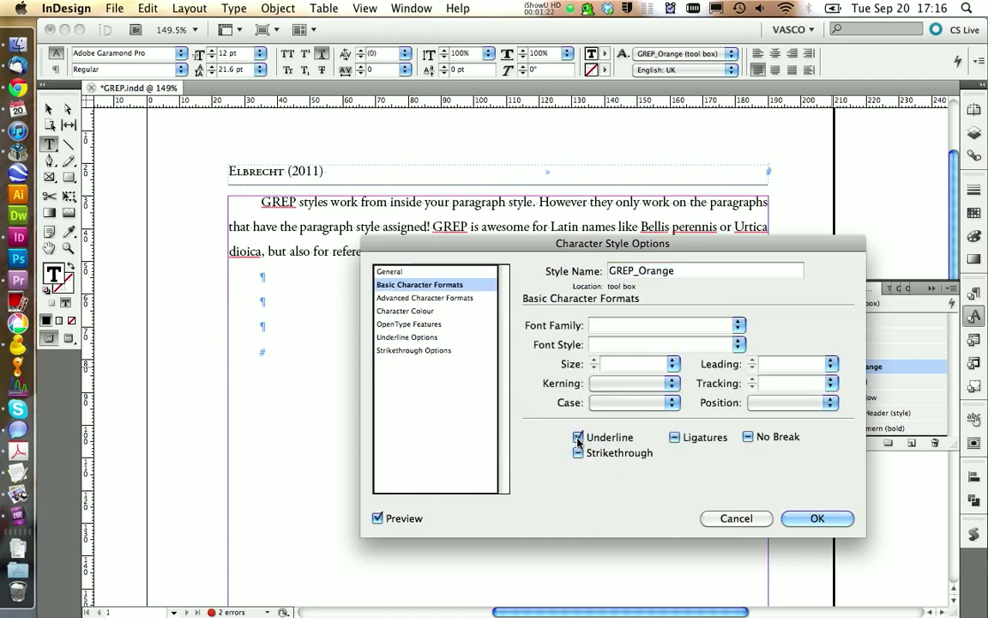
- Set GREP_Orange's underline to 14 pt weight, -4 pt offset and colour c0m50y100k0, and save the style
click(411, 337)
click(637, 355)
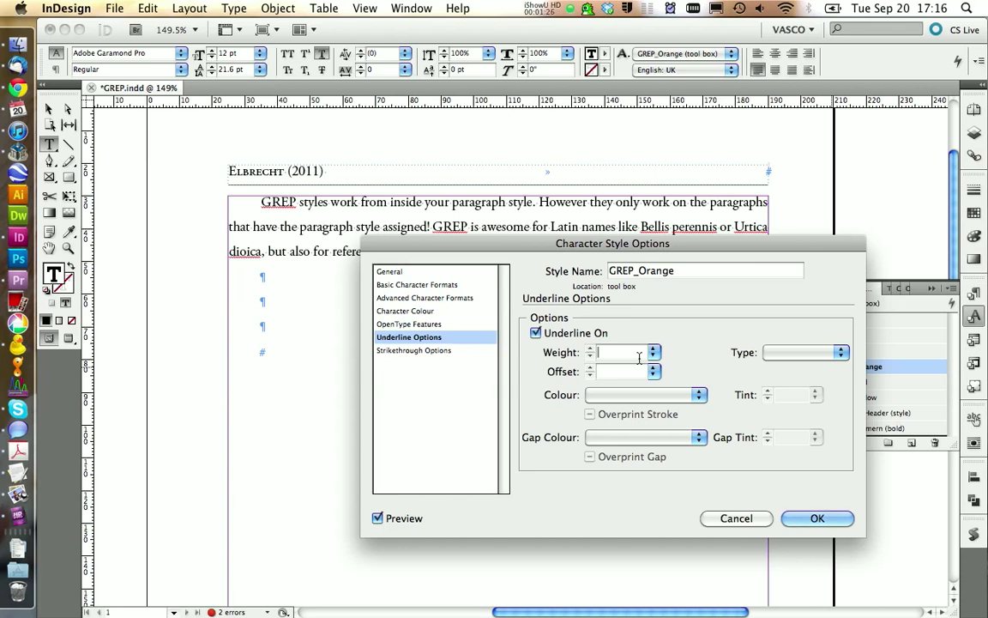
text(14 pt)
click(627, 375)
text(-4 pt)
key(Tab)
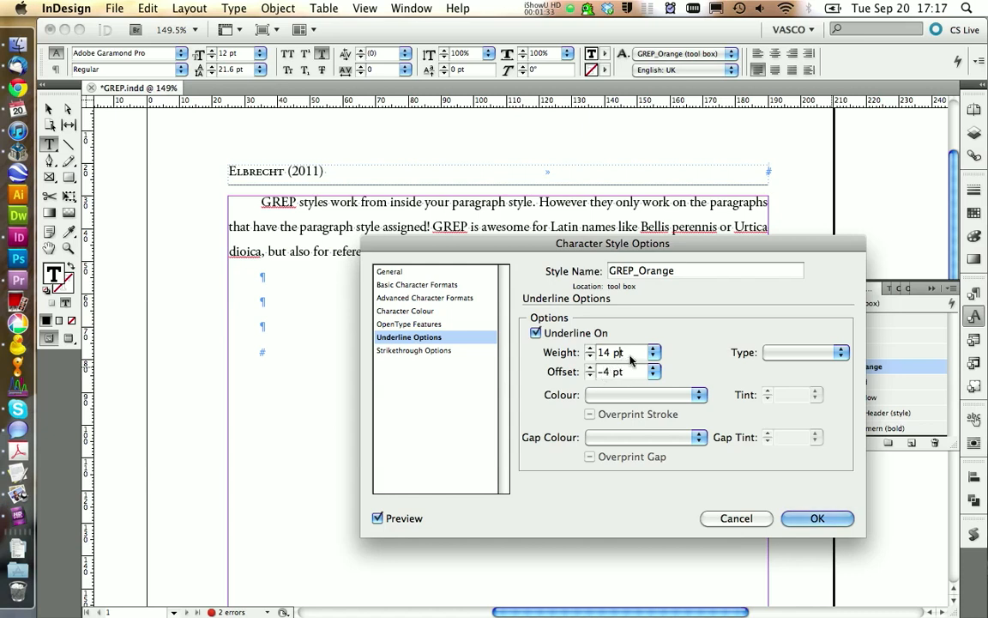
click(629, 400)
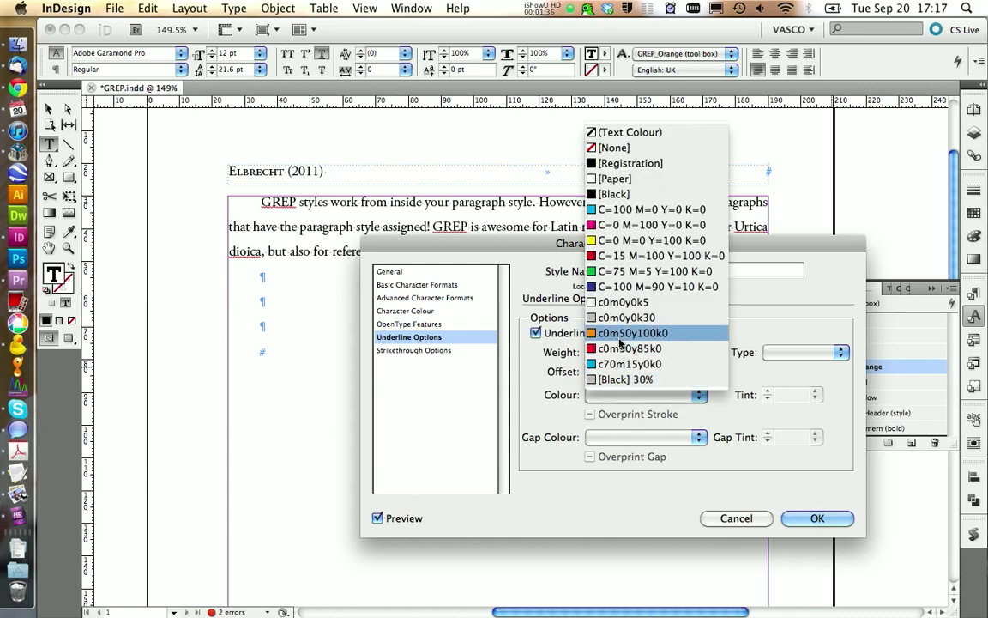
click(620, 336)
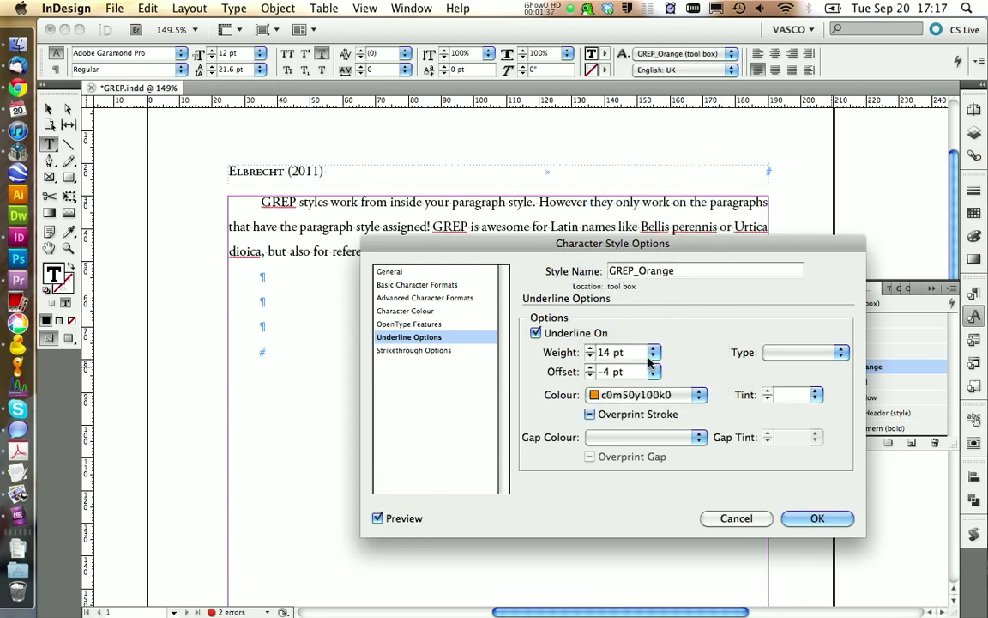
click(815, 519)
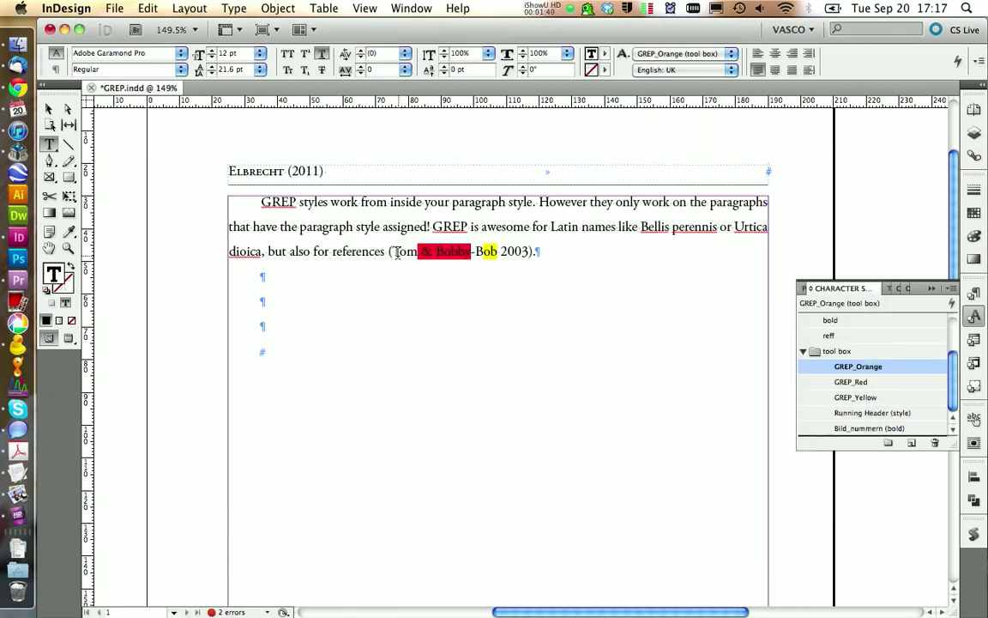
- Apply the GREP_Orange character style to "so for references (T" in the paragraph's last line
drag(396, 251, 299, 252)
click(809, 370)
click(267, 251)
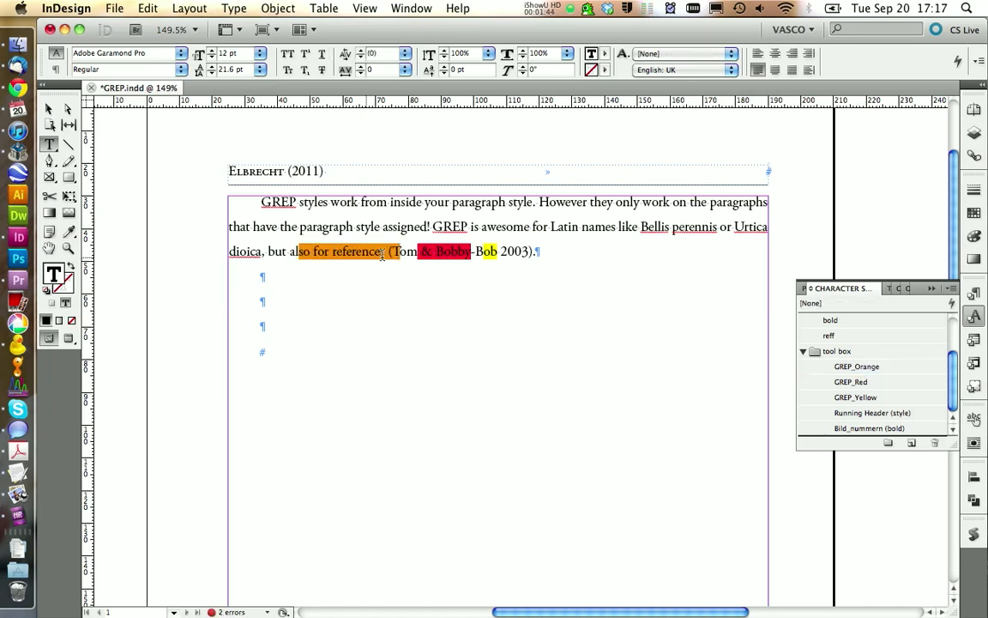
- Clear the character styles from the highlighted words in the paragraph's last line by resetting them to [None]
drag(288, 251, 521, 254)
scroll(843, 365, up, 1)
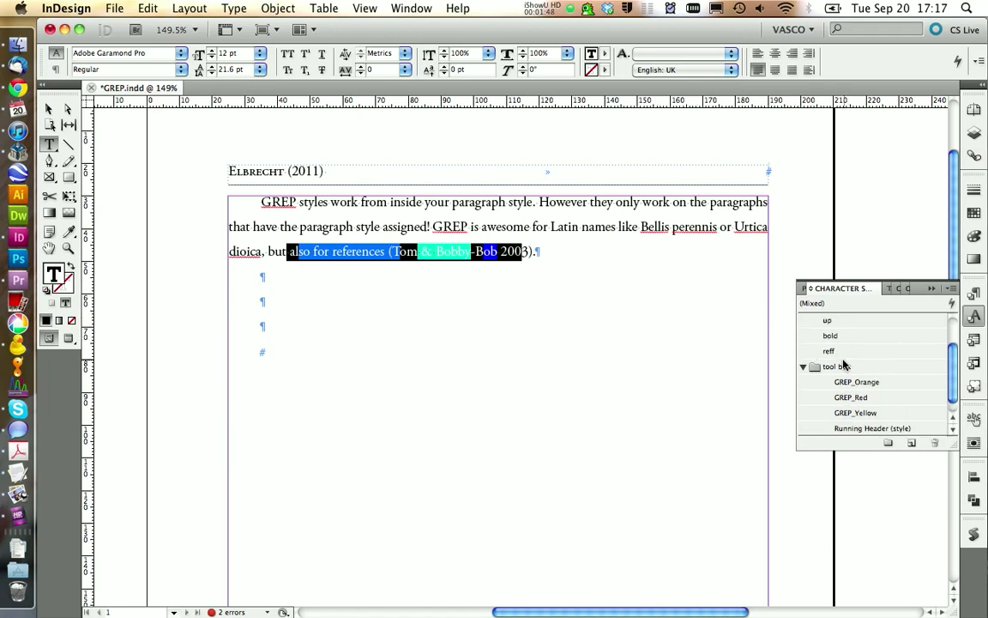
scroll(843, 364, up, 3)
click(832, 320)
click(487, 296)
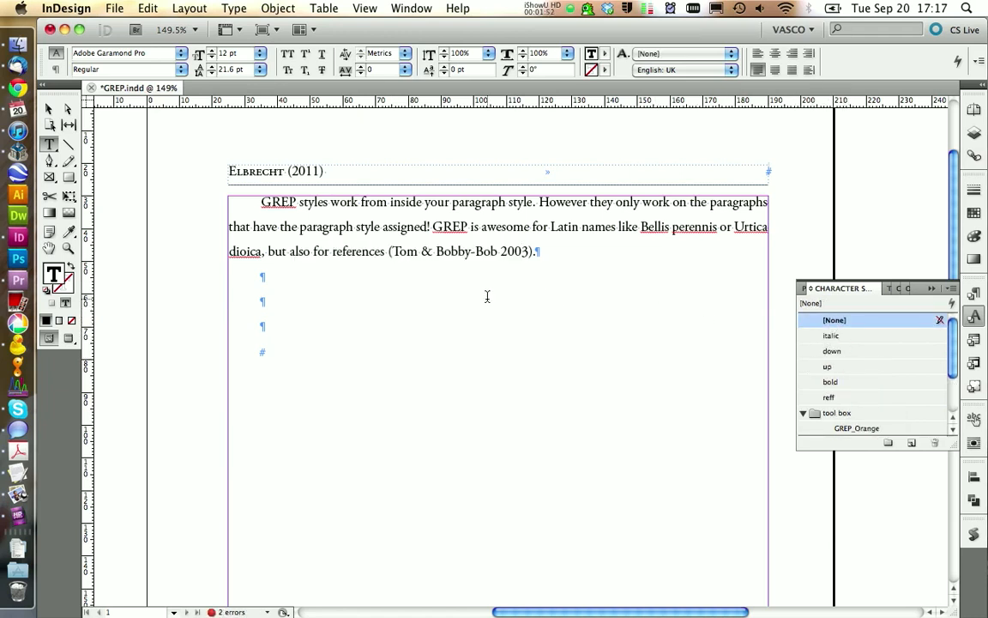
- Check which paragraph style is assigned to the body paragraph
click(976, 318)
click(974, 294)
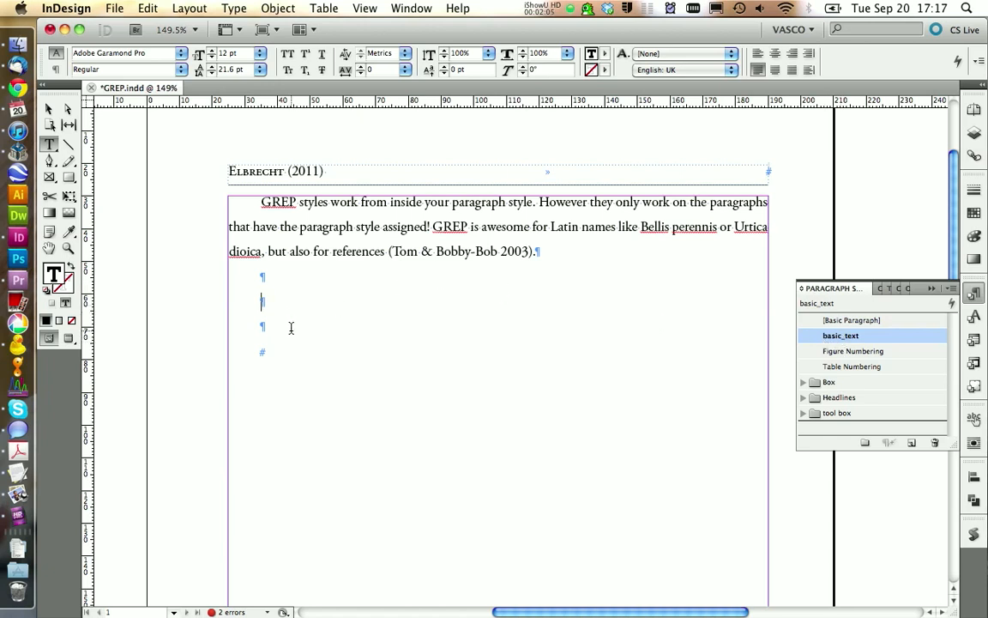
drag(289, 326, 248, 209)
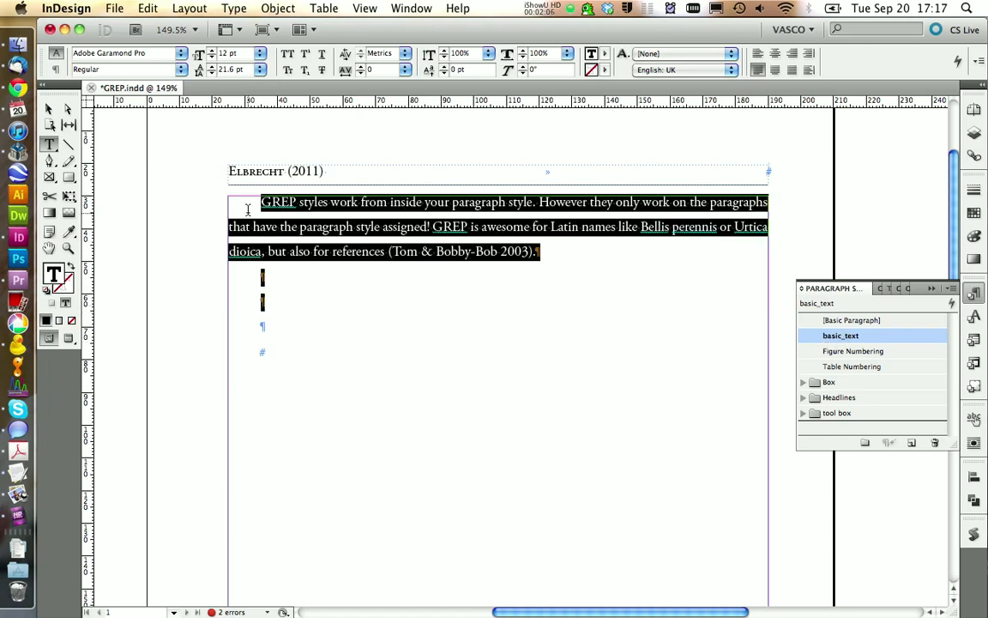
click(414, 273)
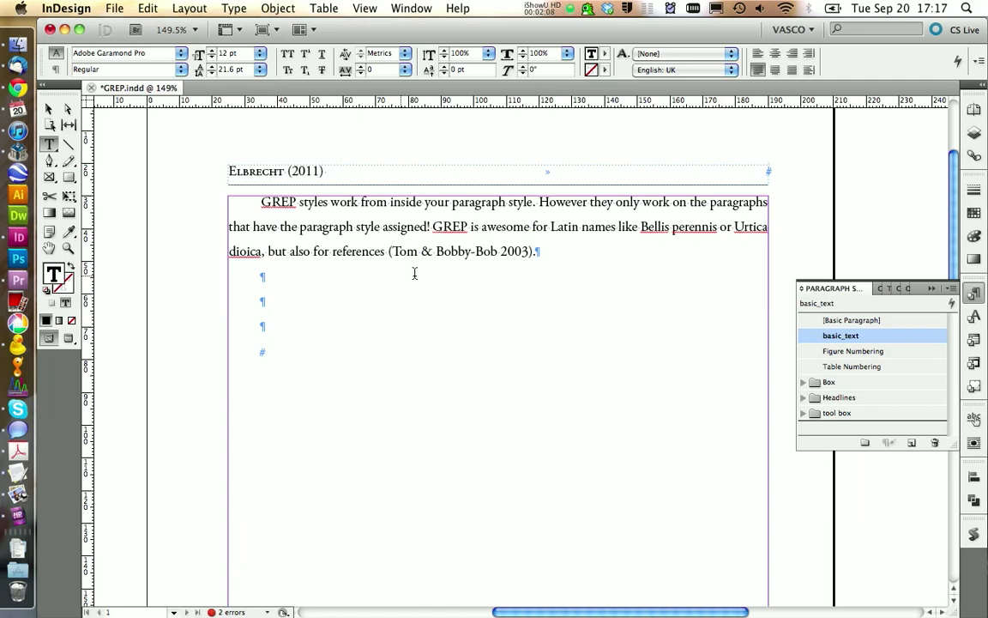
- Add a GREP style to the basic_text paragraph style that applies GREP_Orange to the expression \d+
right_click(837, 337)
click(837, 342)
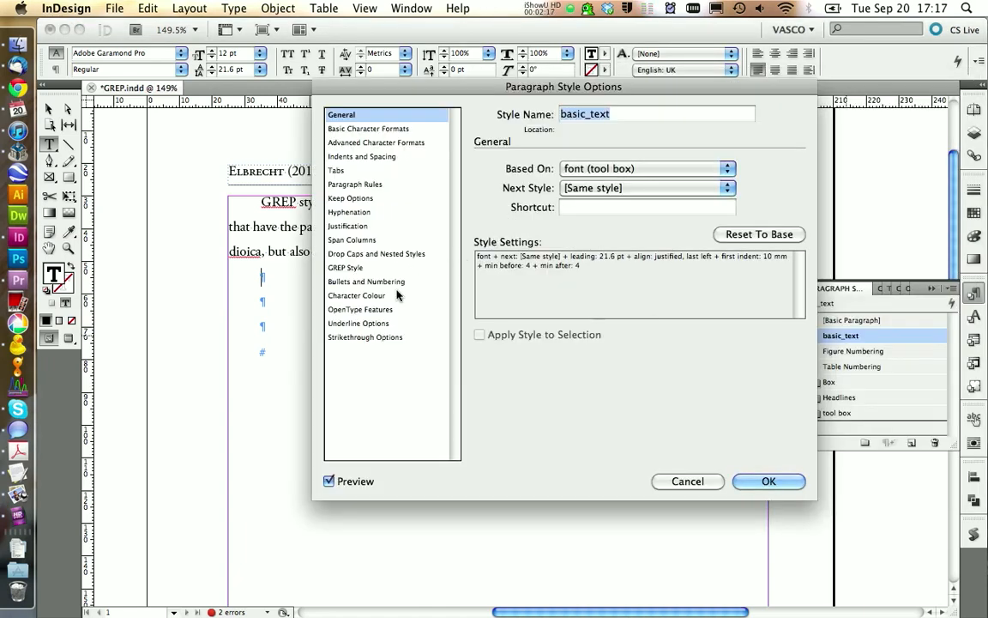
click(434, 267)
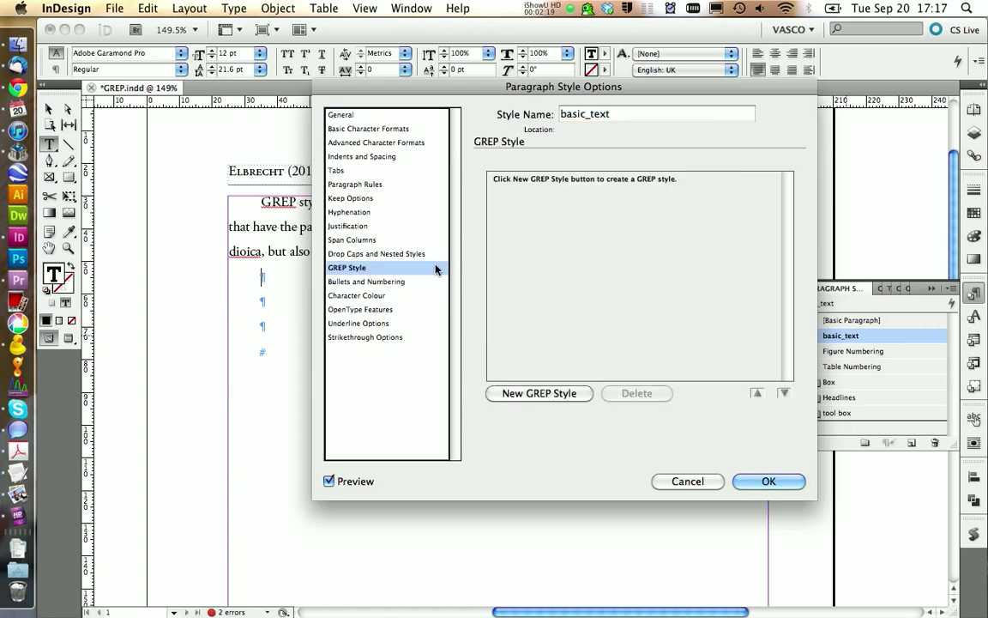
click(533, 394)
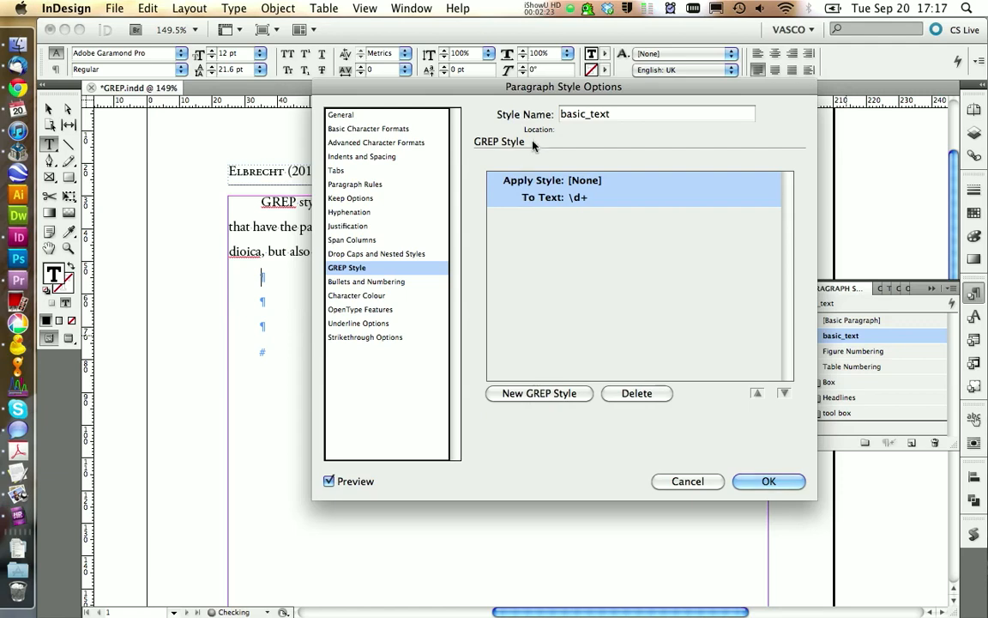
drag(554, 87, 632, 214)
click(665, 306)
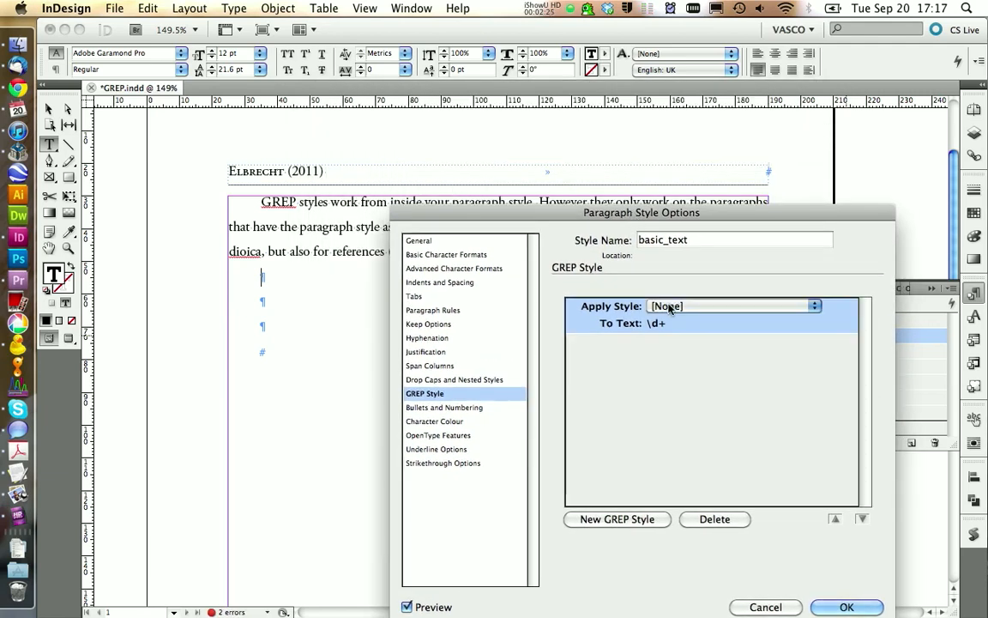
click(665, 306)
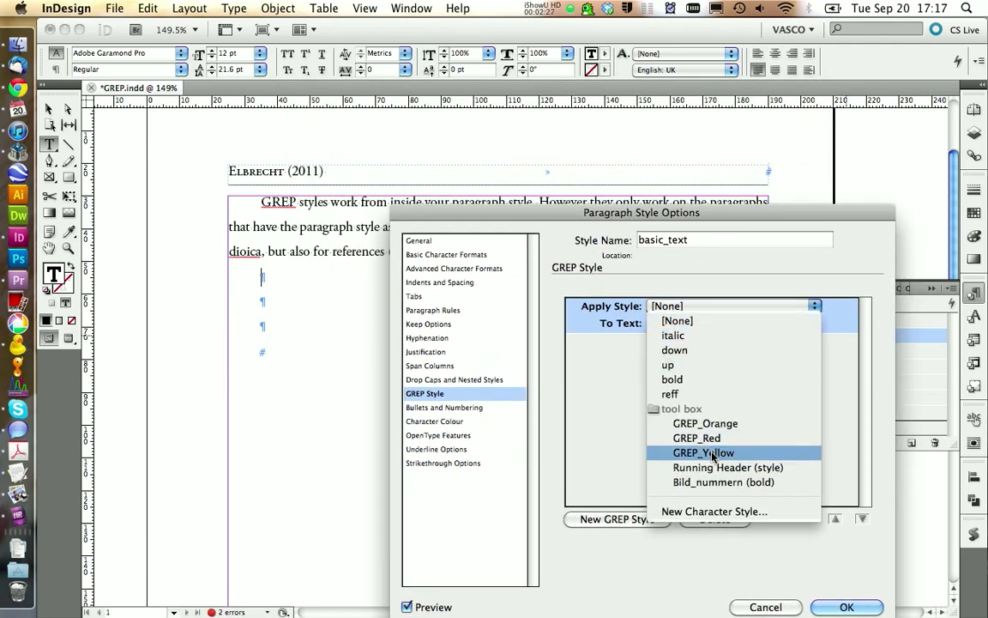
click(705, 423)
- Review the \d+ expression and its preview on the page, and discard the changes to the basic_text style
drag(614, 211, 697, 102)
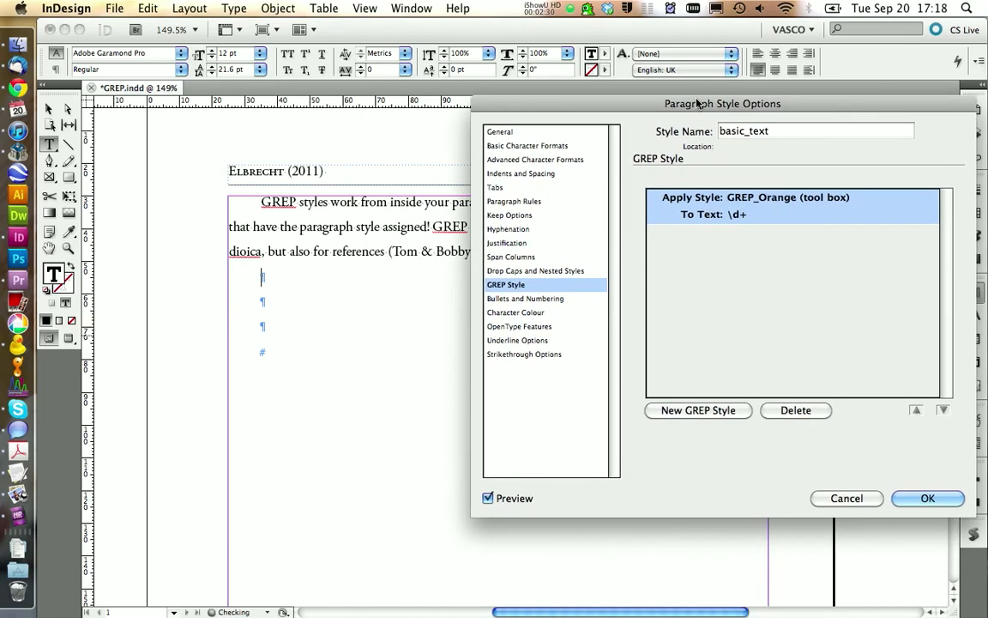
click(743, 215)
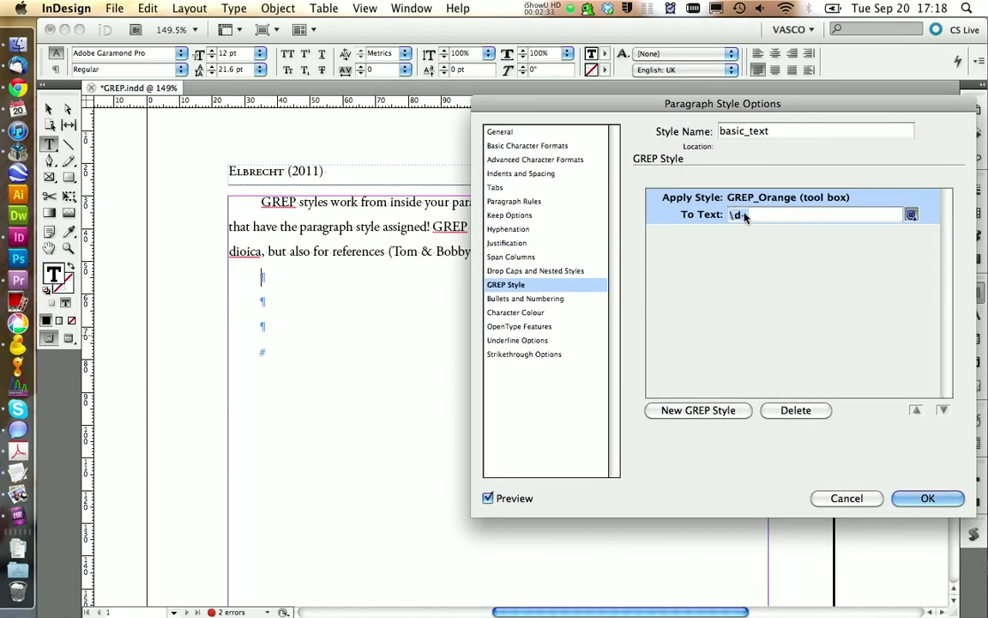
drag(650, 106, 527, 287)
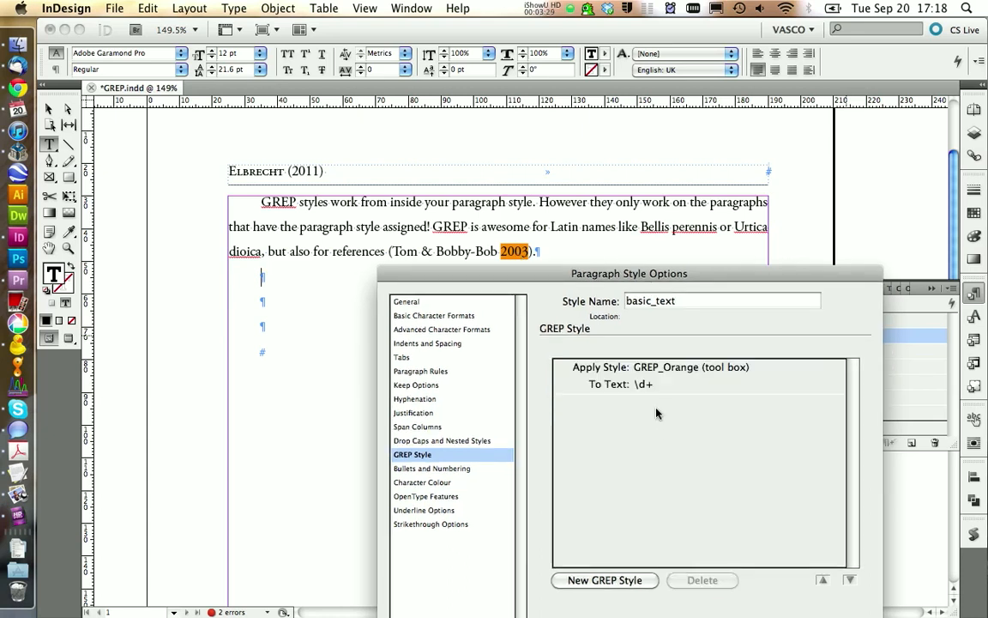
click(659, 390)
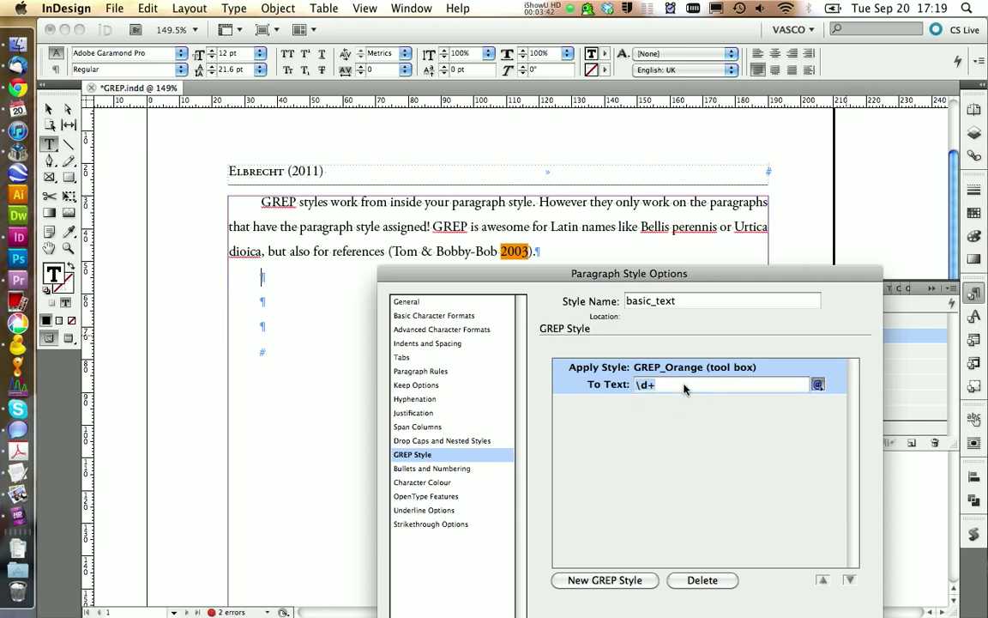
drag(635, 273, 547, 181)
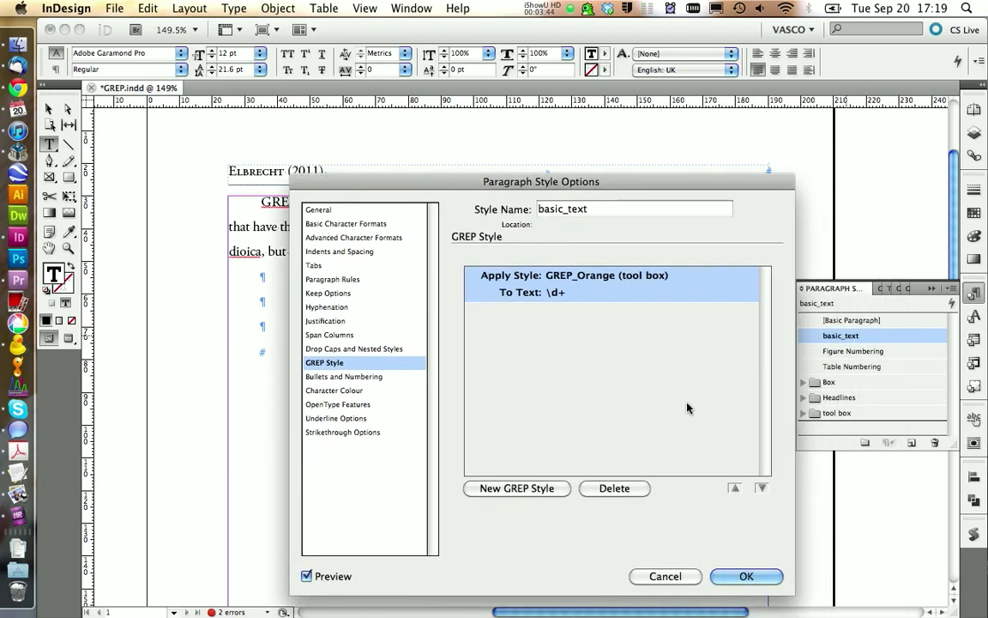
click(666, 578)
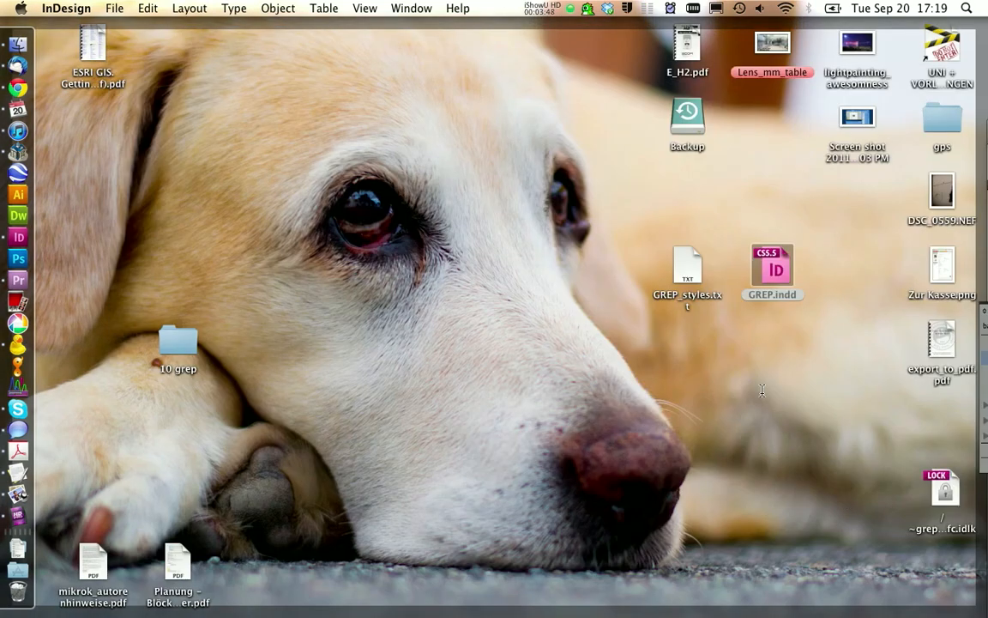
- Switch to the desktop and open GREP_styles.txt in TextEdit
click(741, 375)
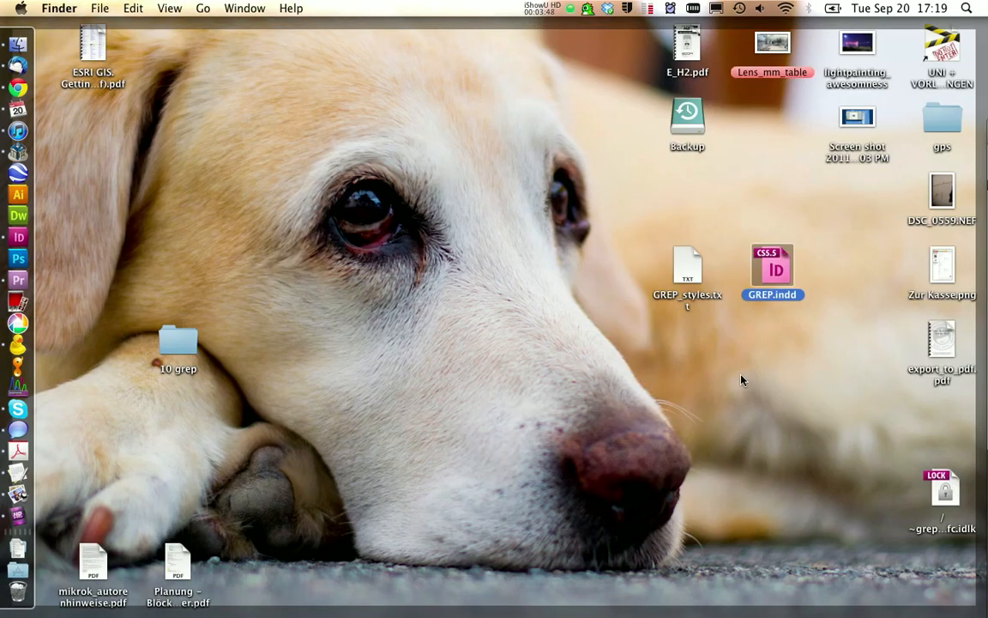
click(719, 344)
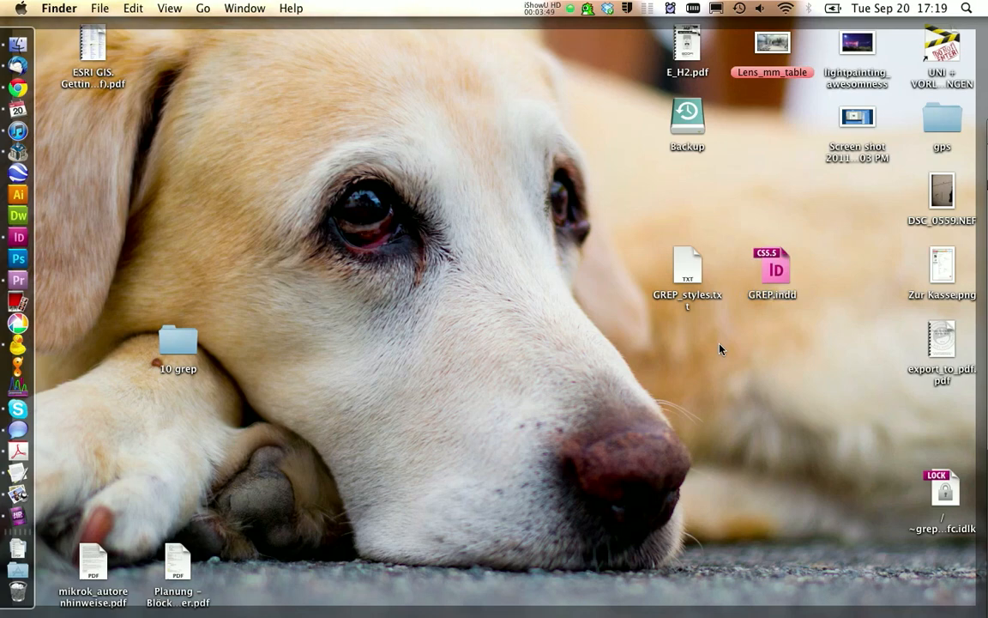
double_click(685, 281)
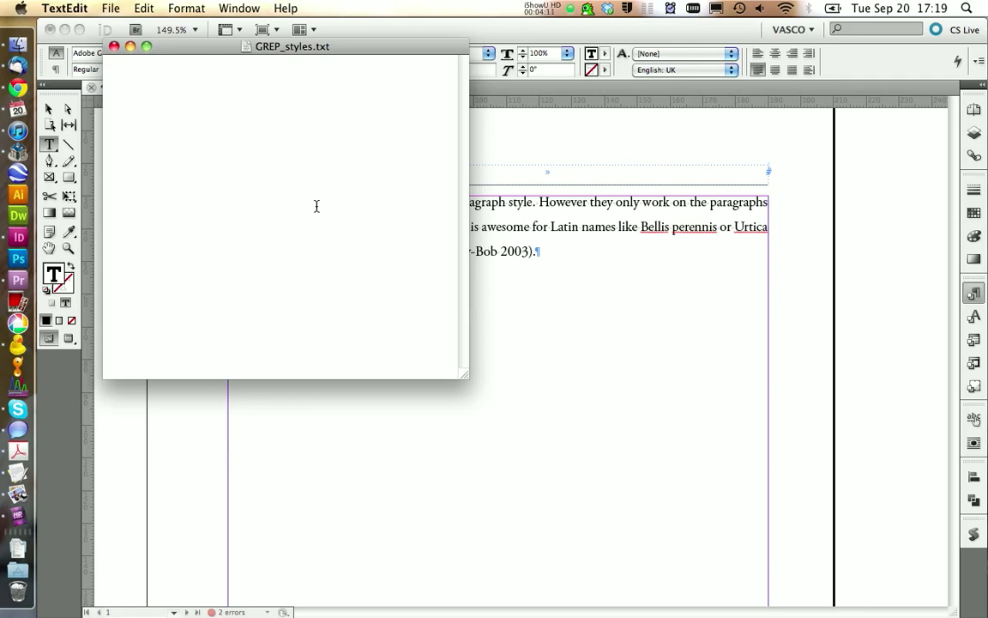
- Switch back to the InDesign document and apply the italic character style to "Bellis perennis"
click(566, 247)
drag(642, 229, 718, 228)
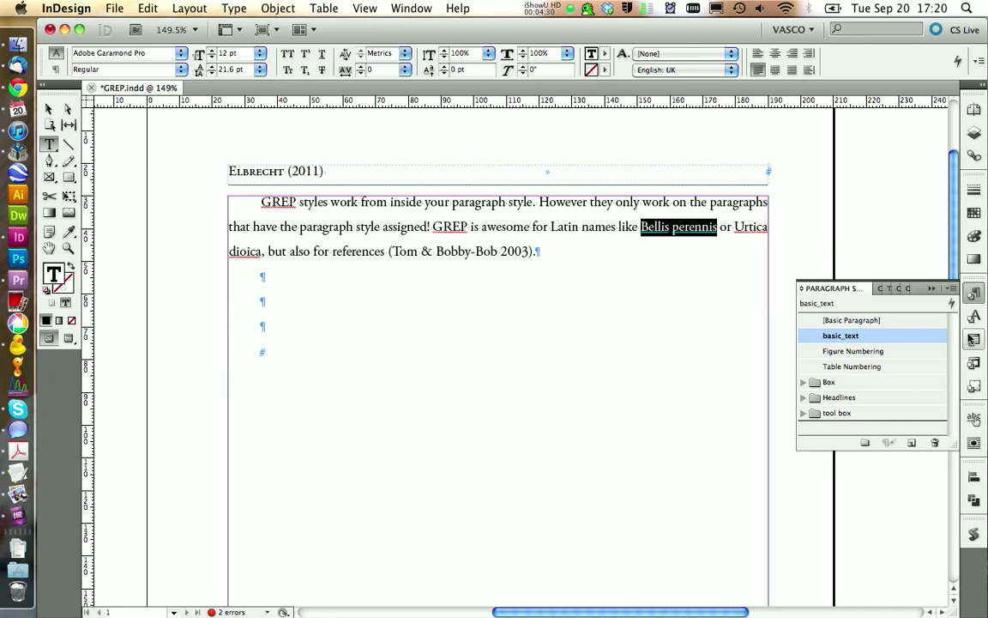
click(881, 288)
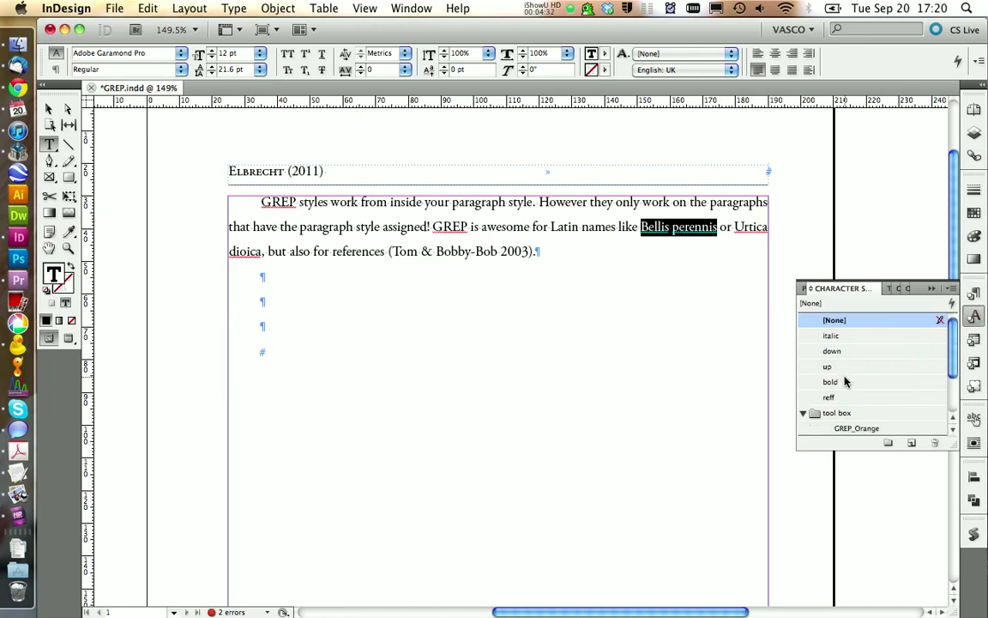
click(837, 337)
click(701, 295)
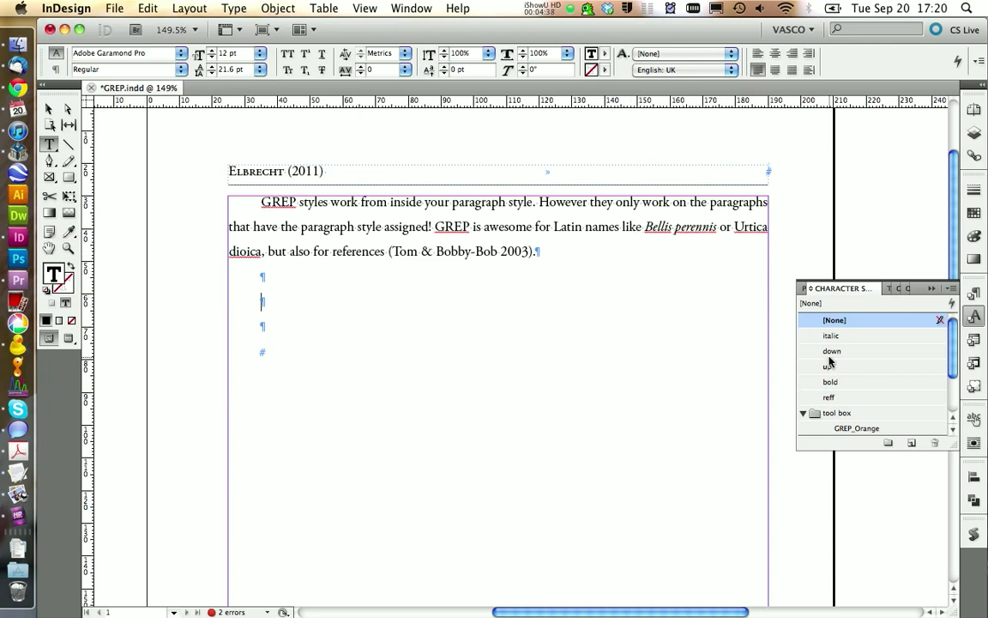
- Undo the italic formatting on "Bellis perennis" and copy "Bellis perennis or Urtica dioica" from the paragraph
key(Escape)
key(super+z)
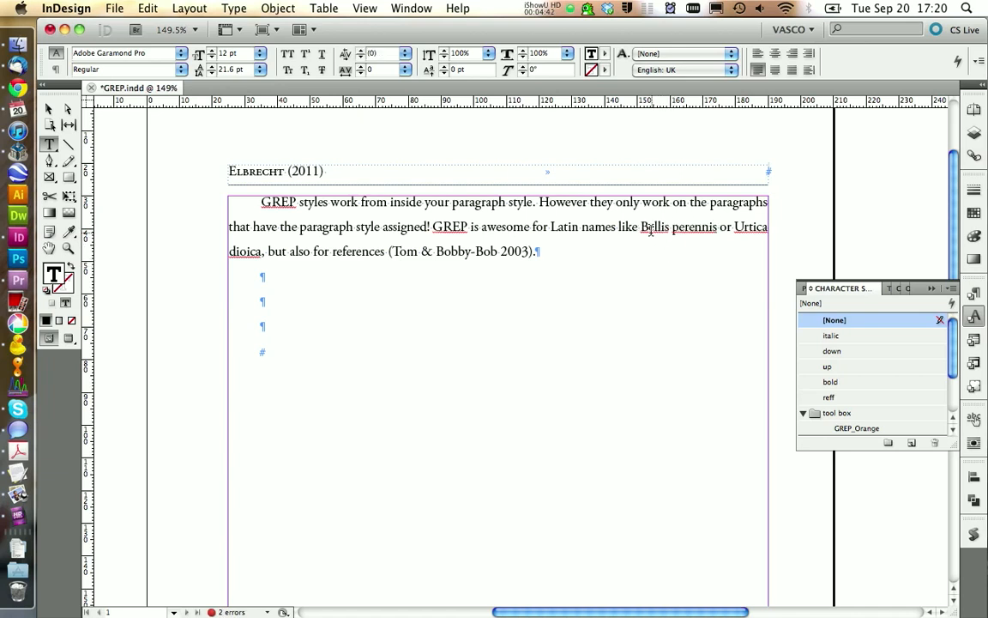
drag(642, 227, 262, 249)
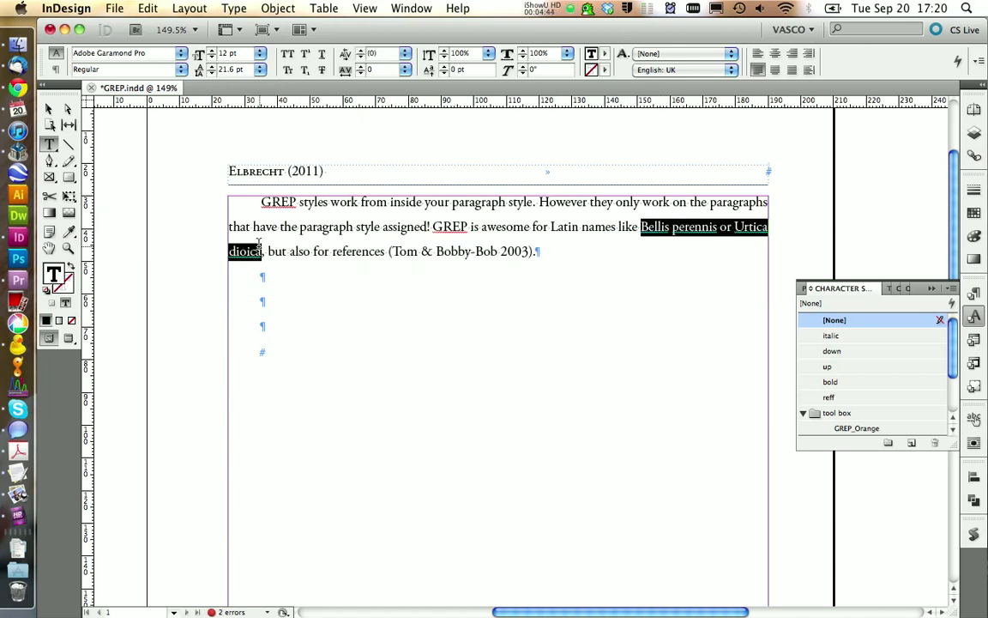
key(super+c)
- Switch to GREP_styles.txt in TextEdit, paste the copied Latin names and enlarge the text for readability
key(F11)
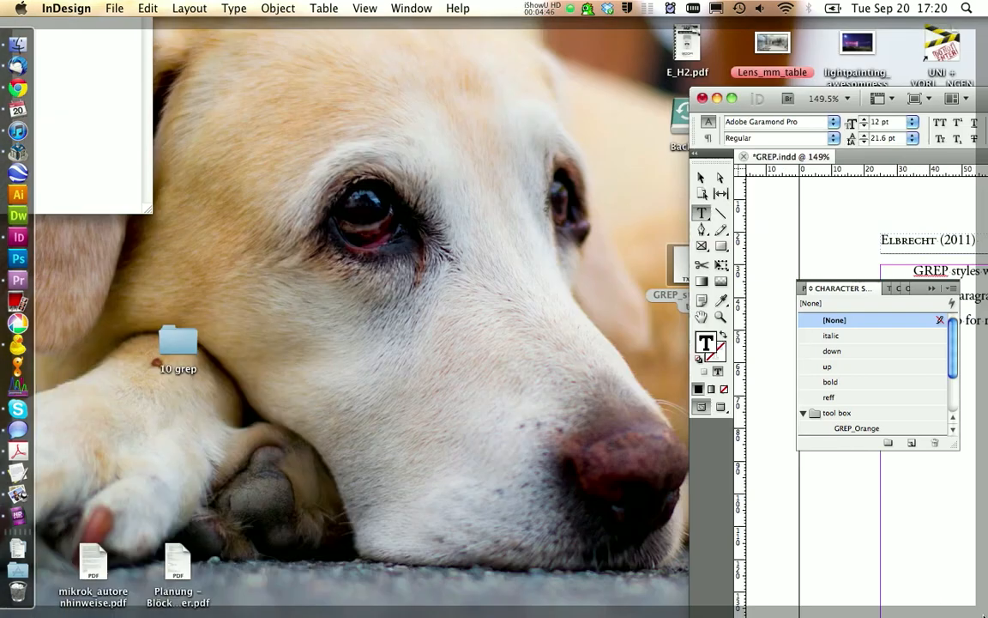
double_click(697, 272)
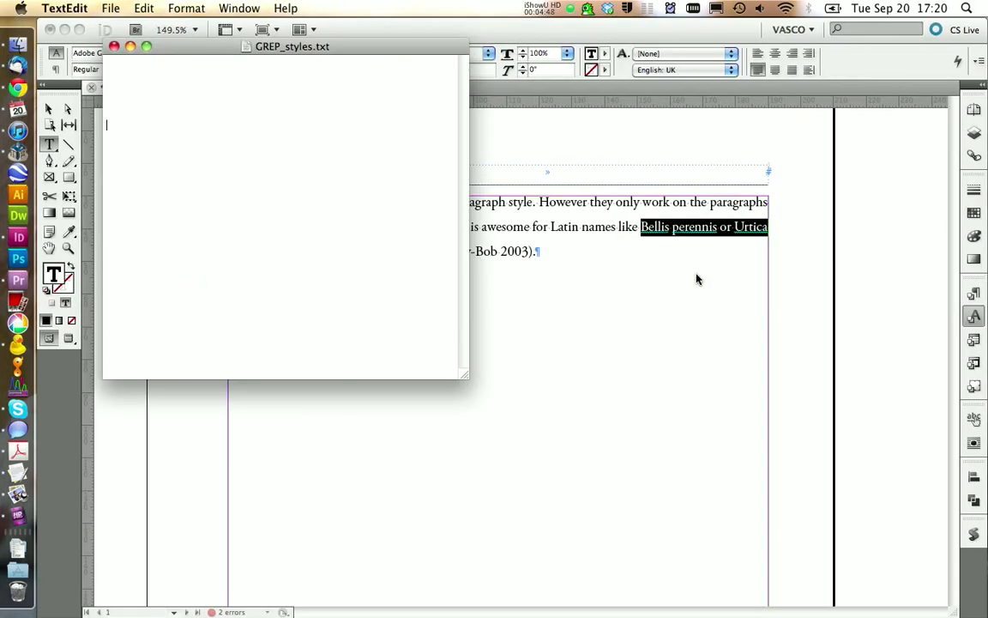
key(super+v)
key(super+plus)
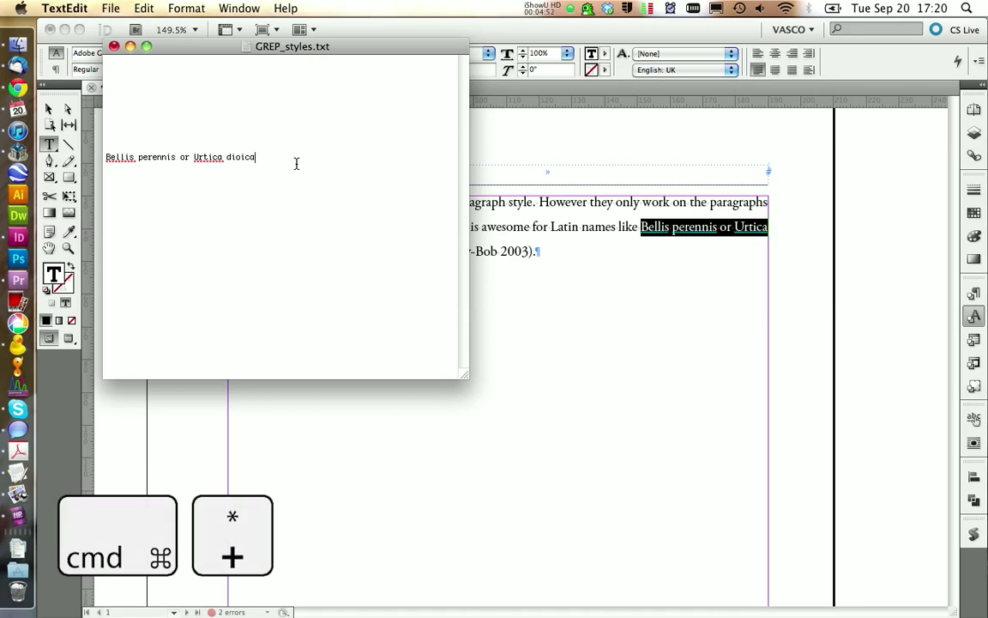
key(super+plus)
key(super+plus)
key(super+plus)
key(super+plus)
key(super+plus)
key(super+plus)
key(super+plus)
key(super+plus)
- Replace " or " between the two Latin names with | and copy the whole expression
click(245, 253)
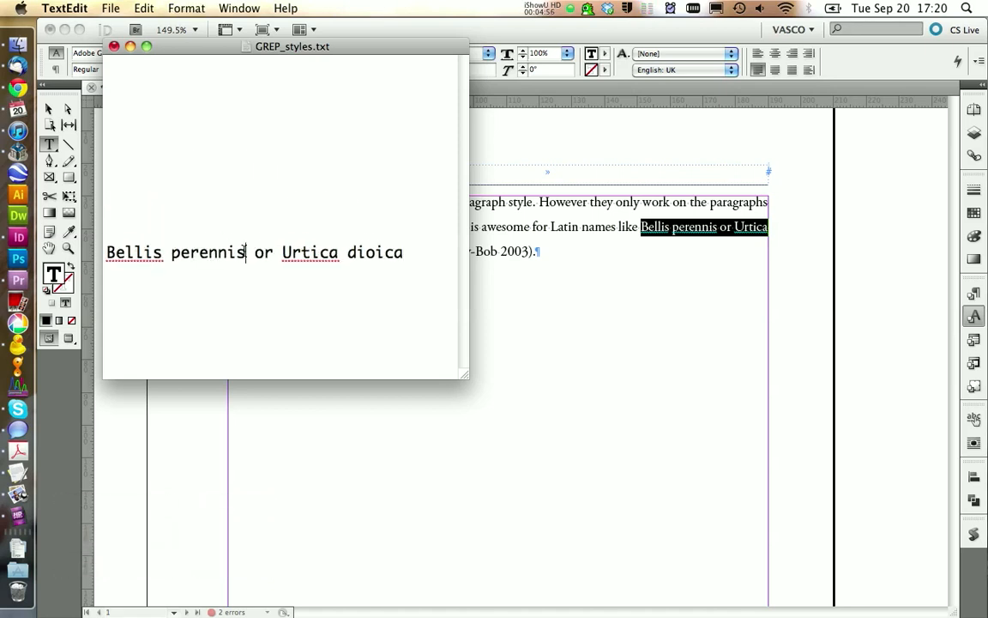
drag(247, 253, 278, 253)
key(alt+7)
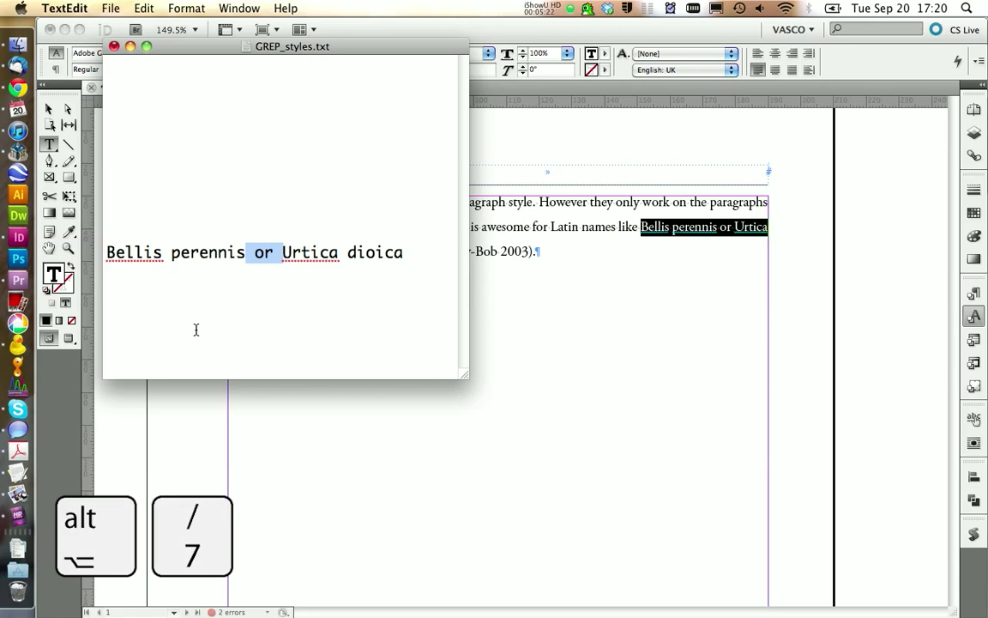
text(|)
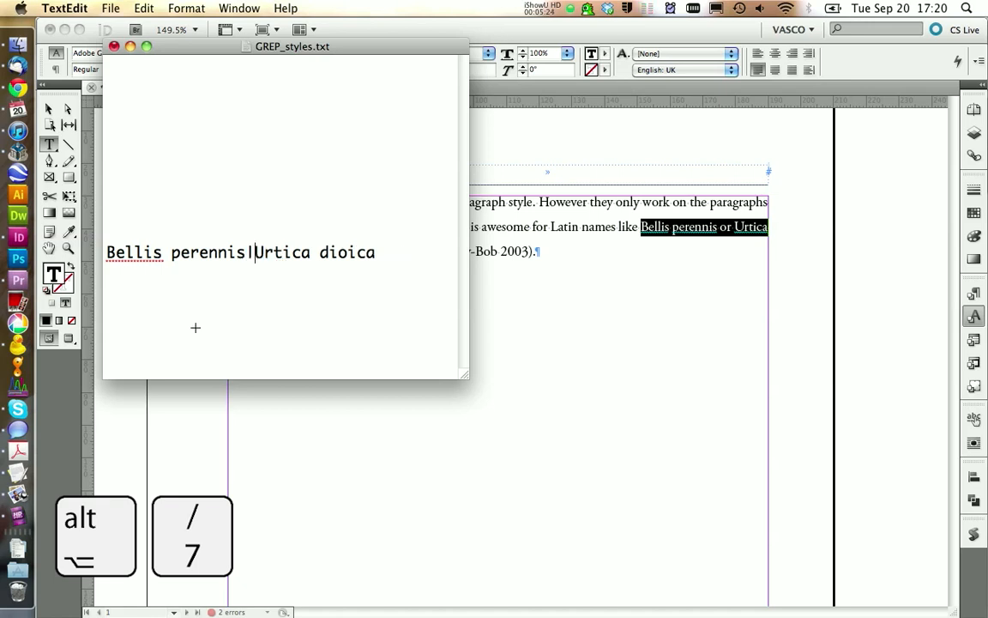
key(shift+Left)
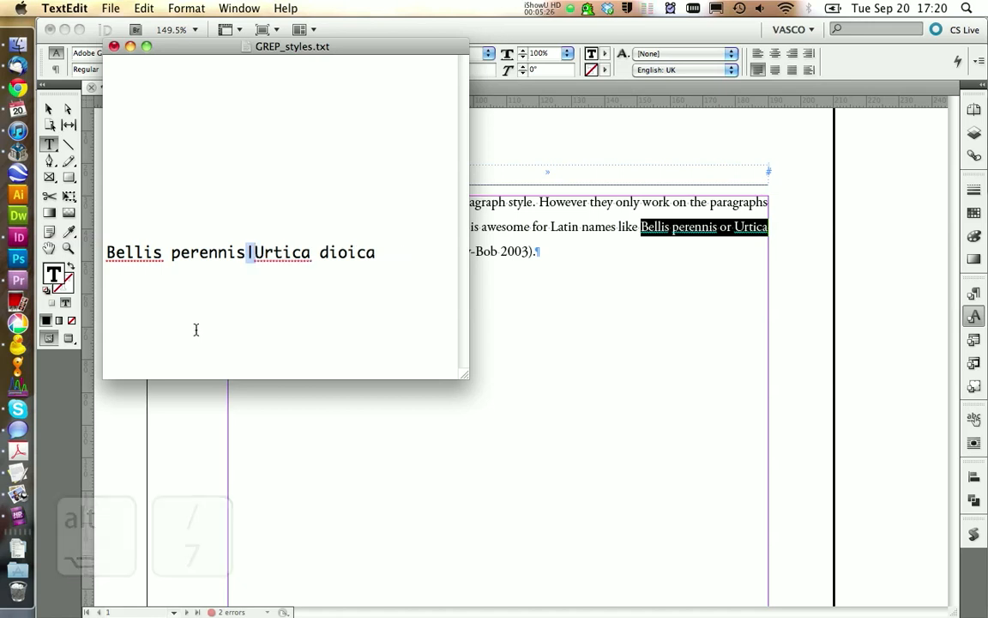
click(326, 269)
drag(392, 257, 124, 264)
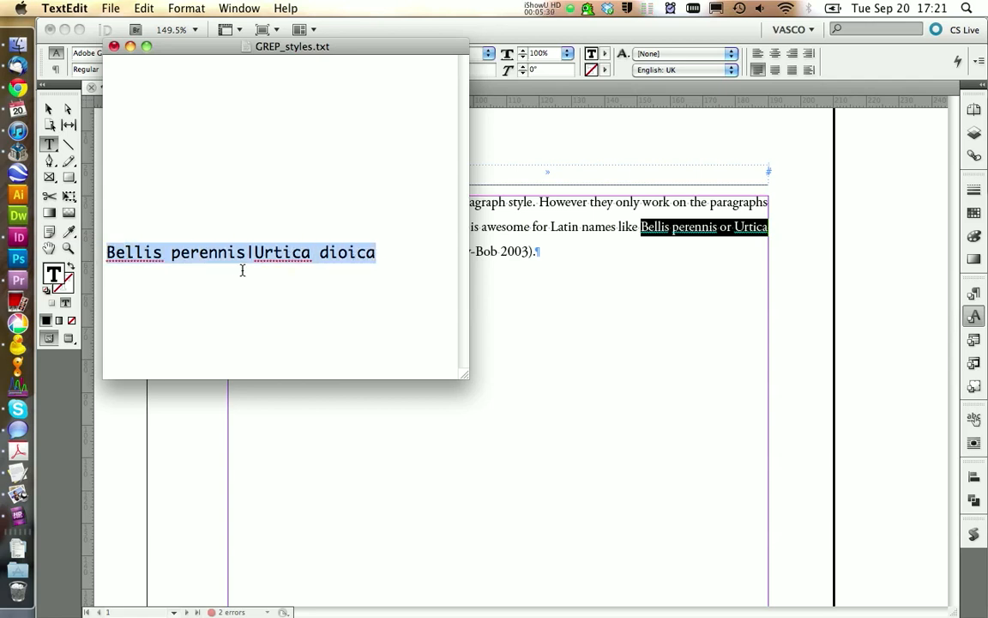
key(super+c)
- Switch back to InDesign and add a GREP style to basic_text for the expression Bellis perennis|Urtica dioica
click(800, 306)
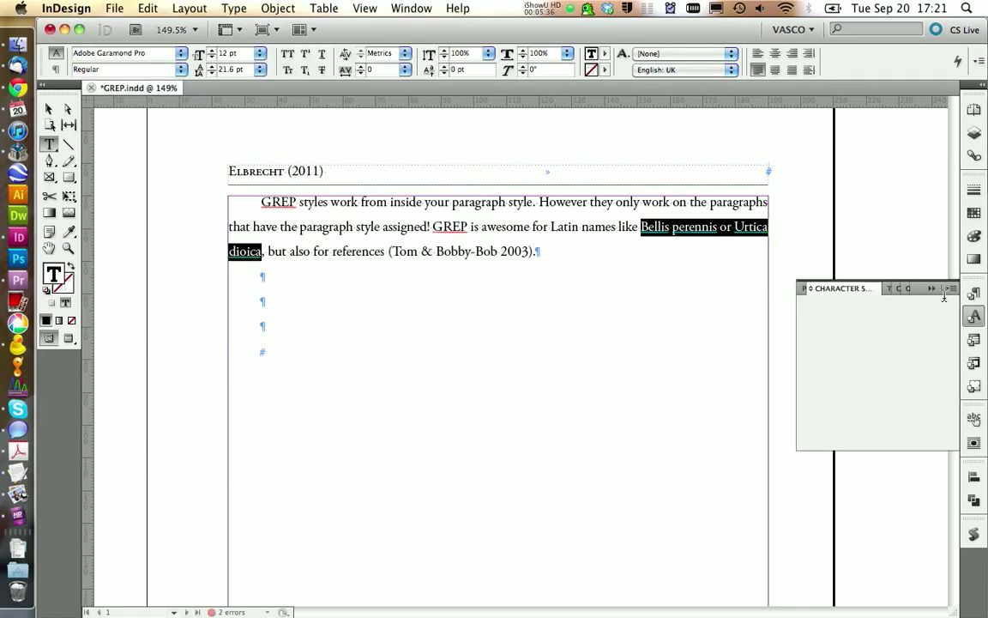
click(975, 294)
right_click(845, 337)
click(647, 316)
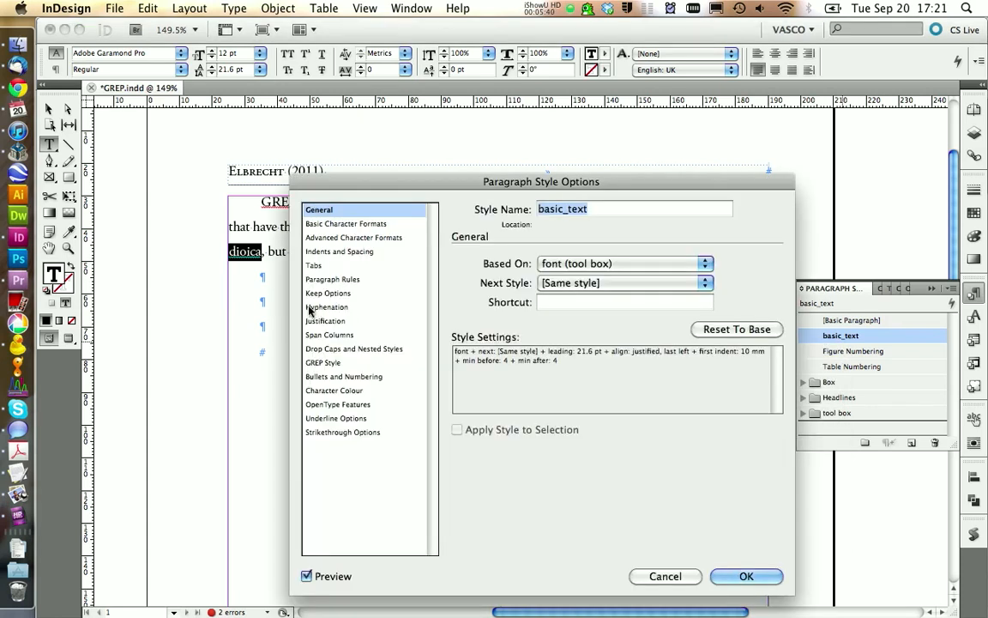
click(322, 362)
click(518, 488)
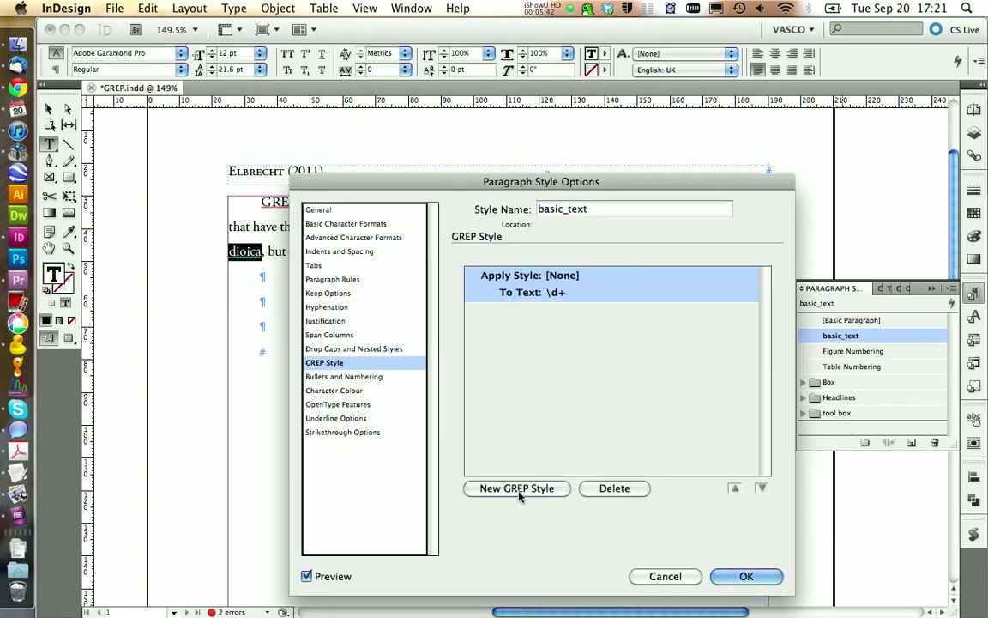
click(592, 293)
key(super+v)
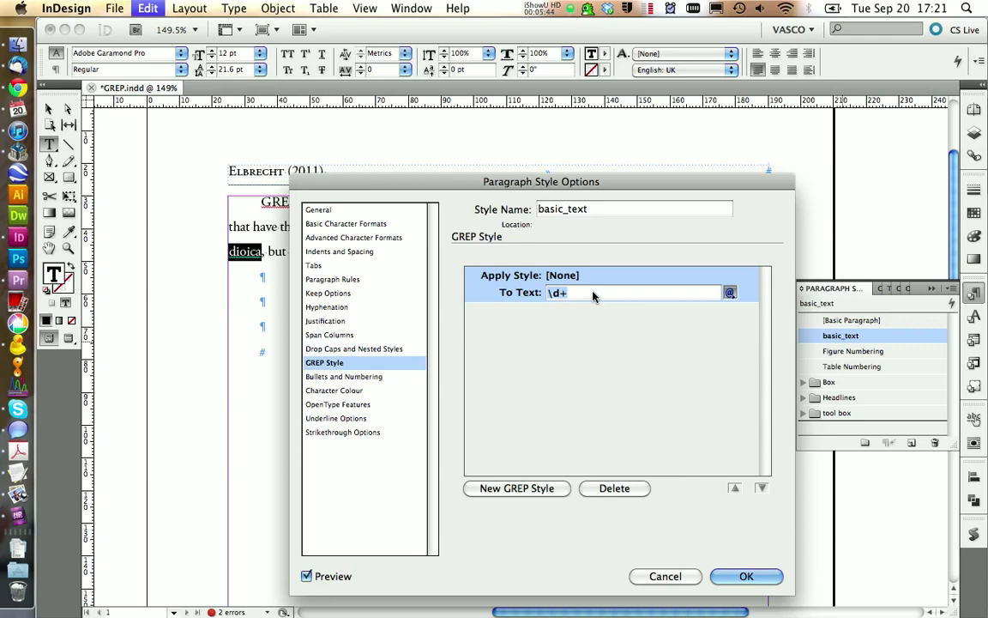
drag(600, 181, 519, 351)
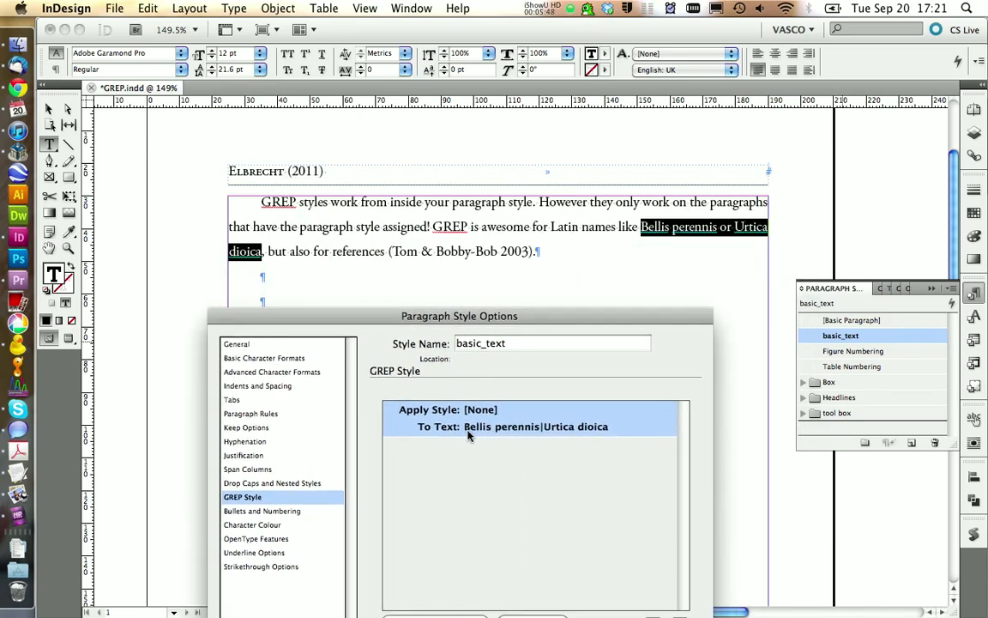
- Assign the italic character style to the Bellis perennis|Urtica dioica expression and save the basic_text style
click(532, 410)
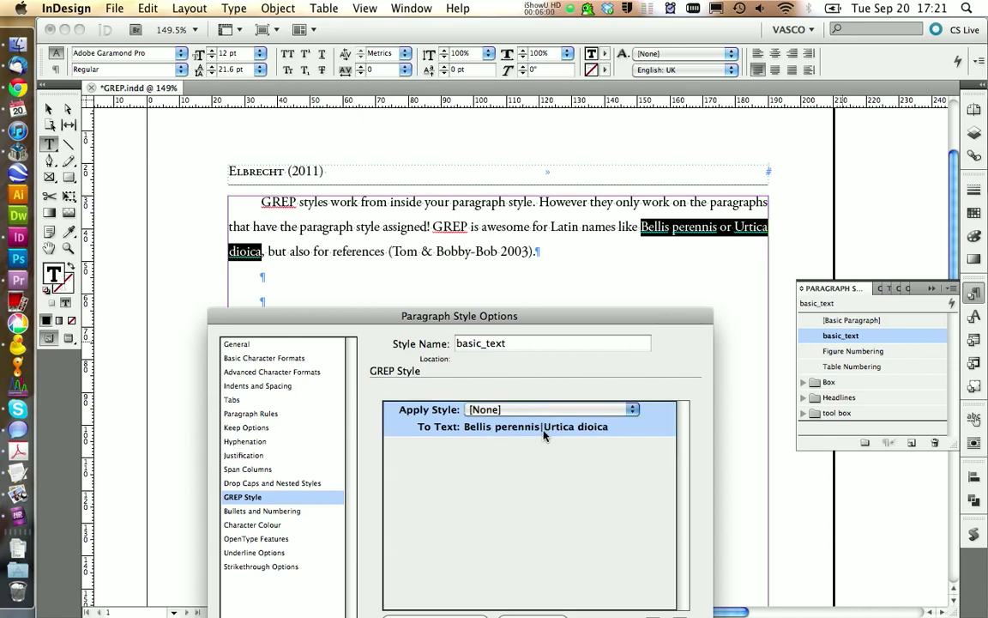
click(515, 411)
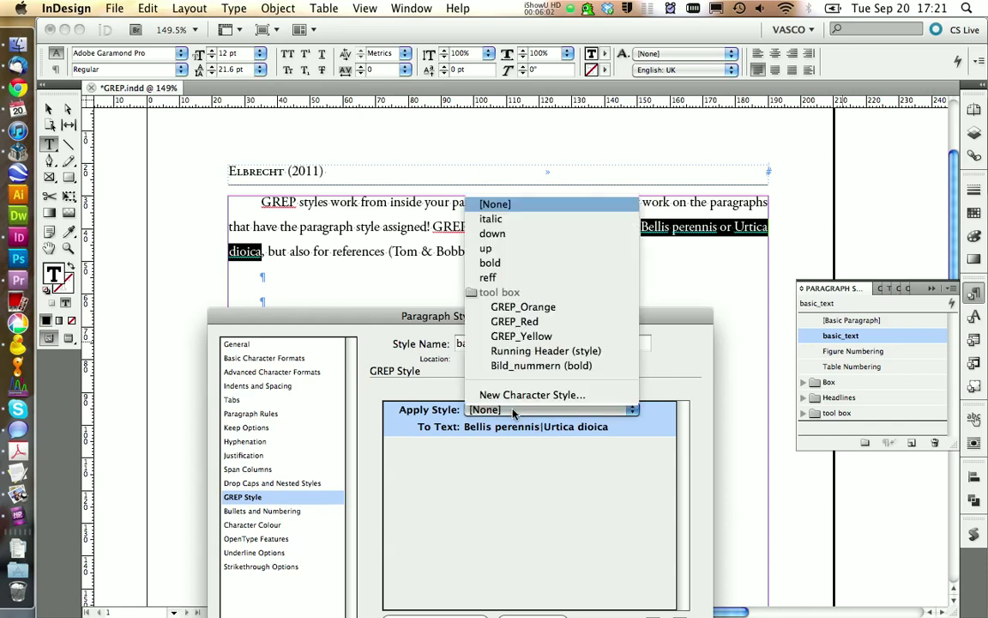
click(493, 219)
click(494, 563)
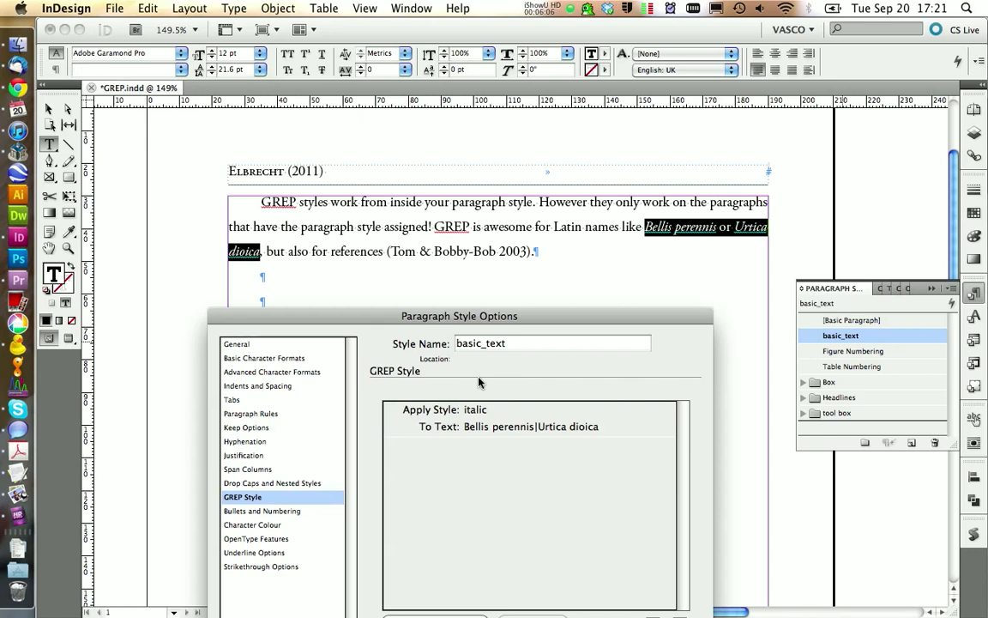
drag(473, 318, 476, 276)
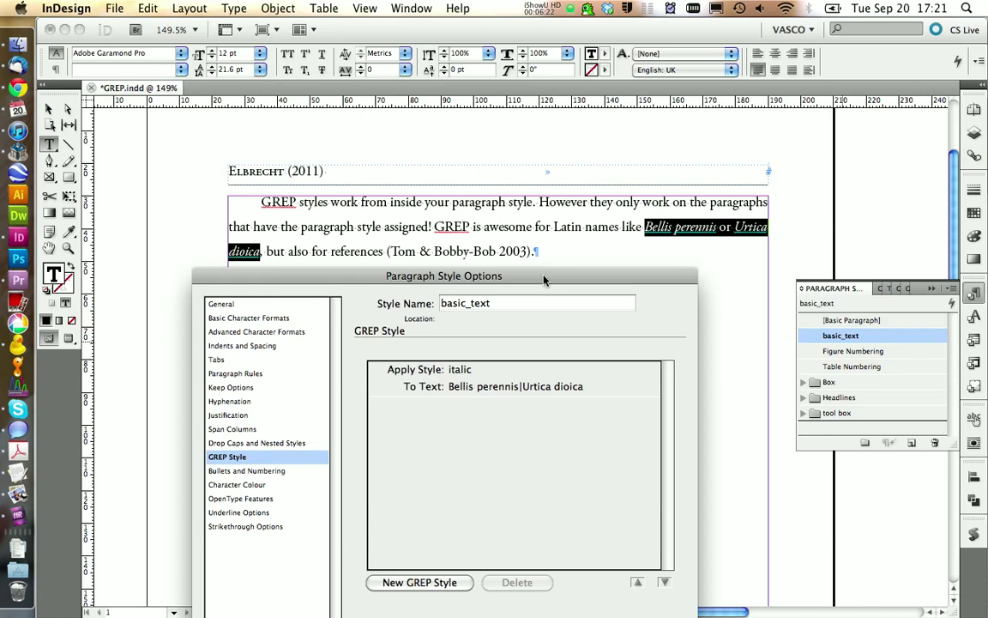
drag(543, 281, 459, 131)
click(582, 513)
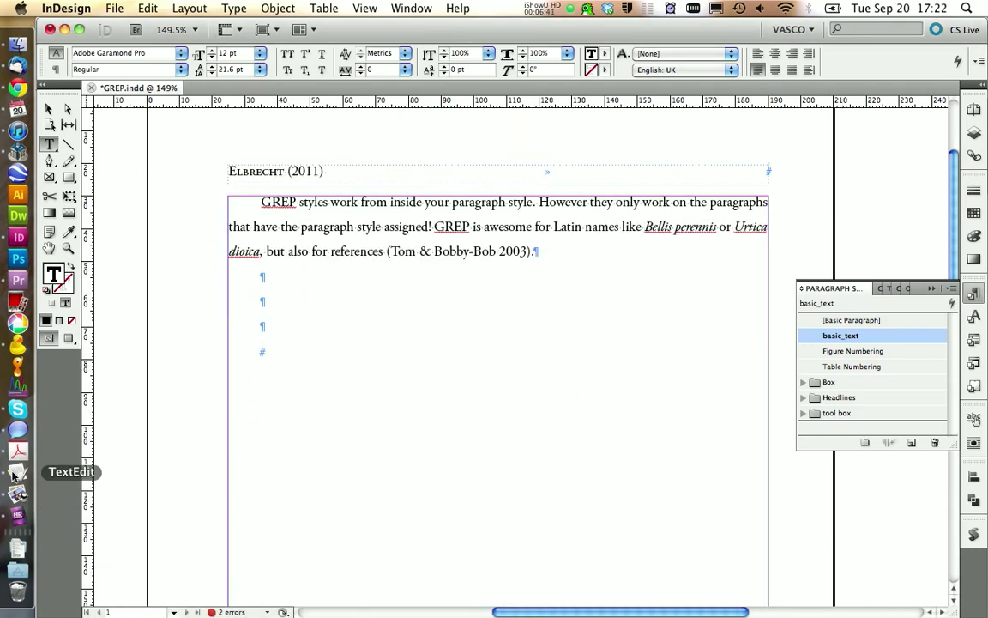
- Switch to GREP_styles.txt in TextEdit and write the expression Tree|tree above the Latin names
click(12, 475)
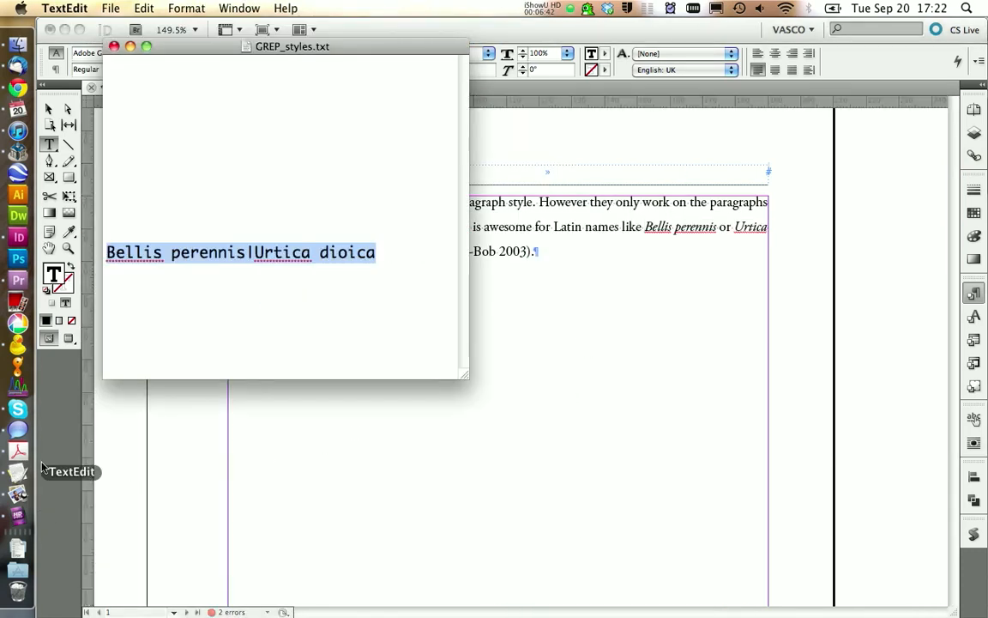
click(210, 279)
click(177, 216)
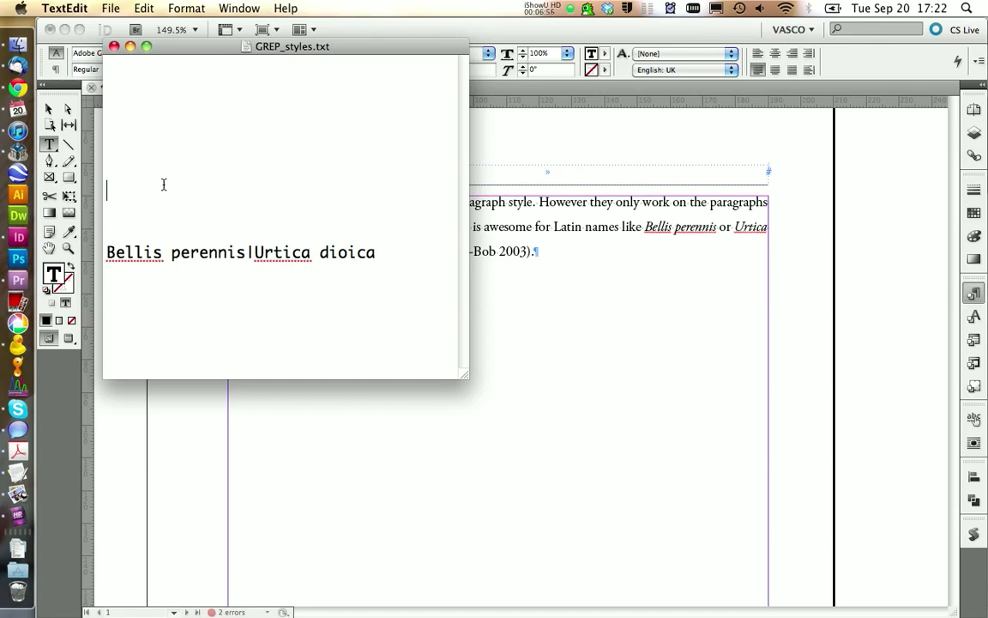
text(Tree)
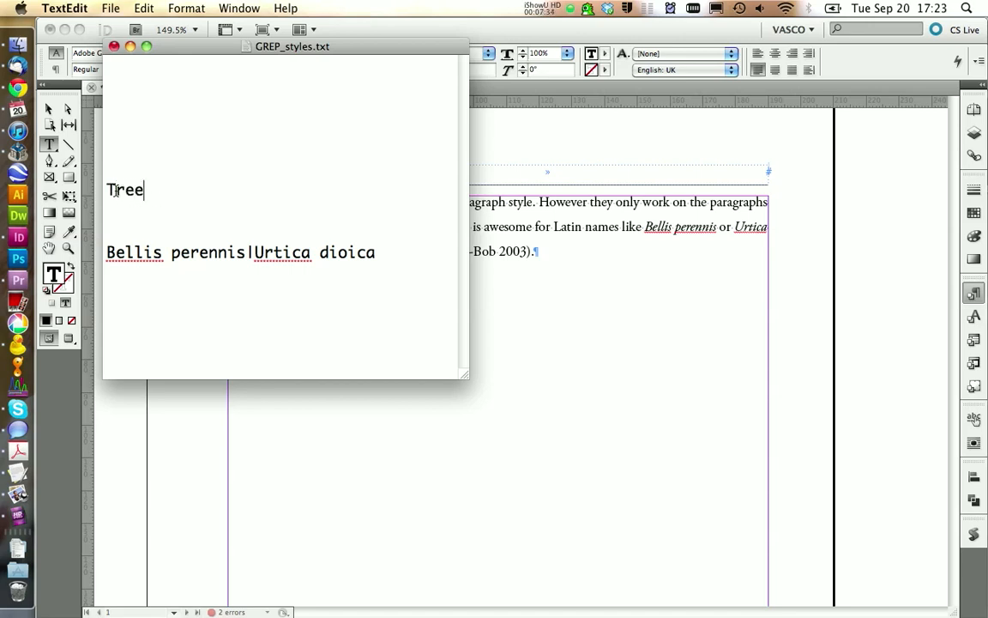
drag(116, 189, 107, 189)
click(170, 195)
text(|tree)
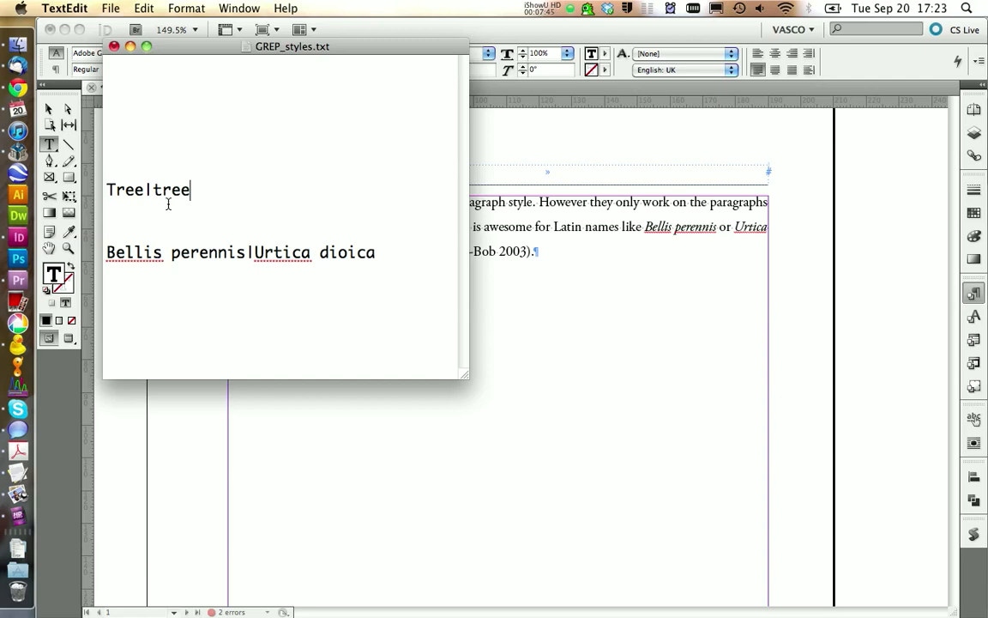
- Shorten the Tree|tree expression to (T|t)ree and copy it
drag(159, 190, 108, 190)
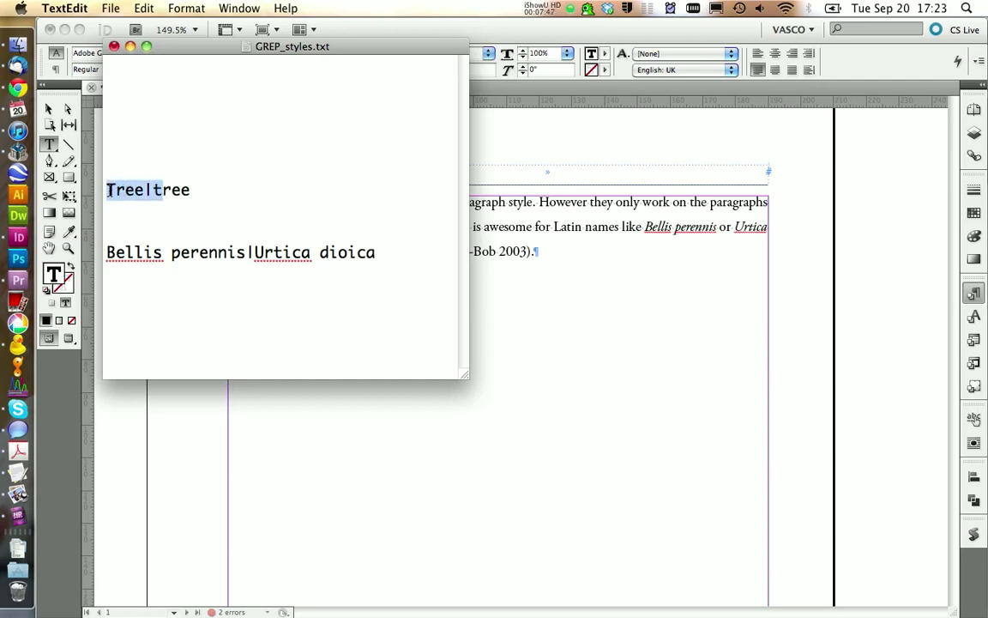
text(())
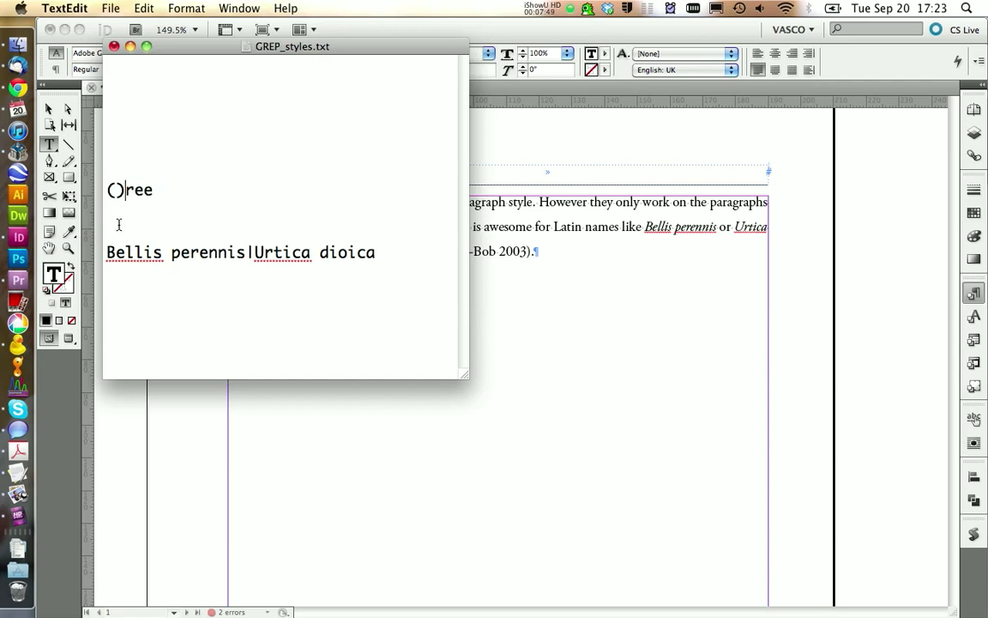
text(T|)
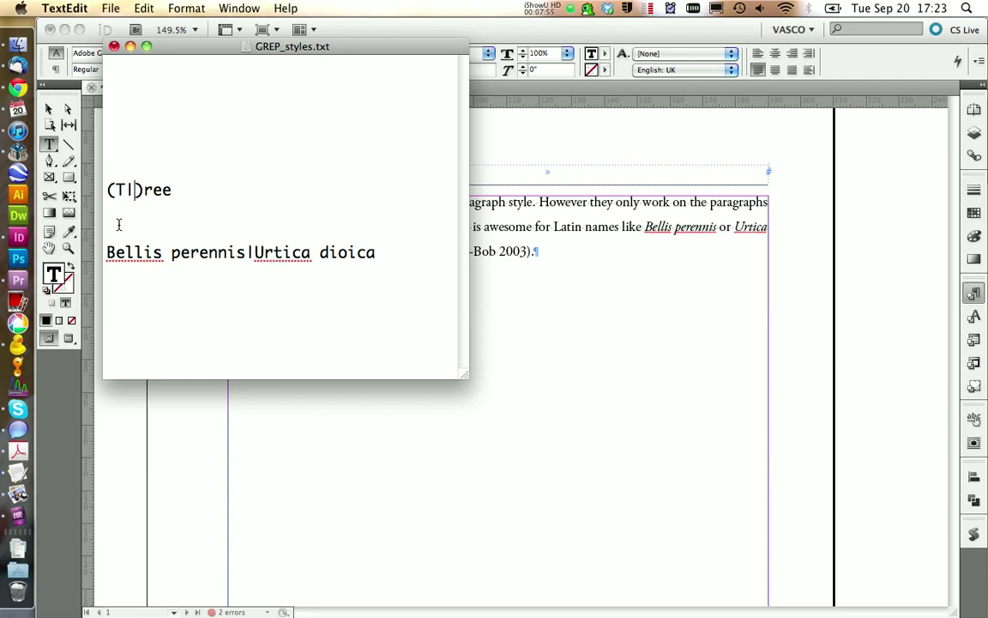
text(t)
drag(186, 195, 101, 189)
click(116, 209)
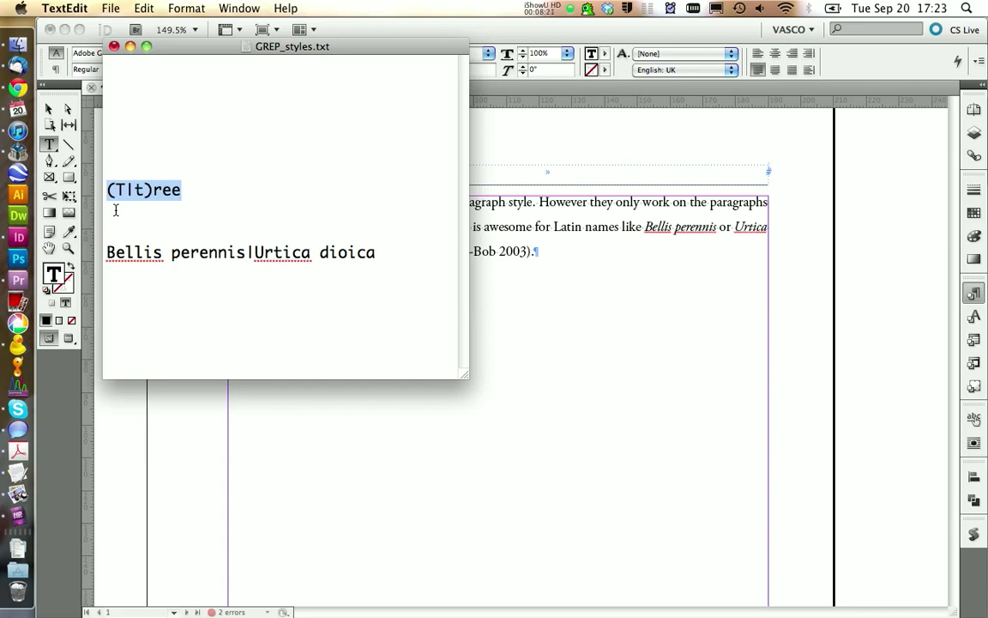
key(super+c)
- Switch back to InDesign and add a second GREP style to basic_text for the expression (T|t)ree
click(576, 282)
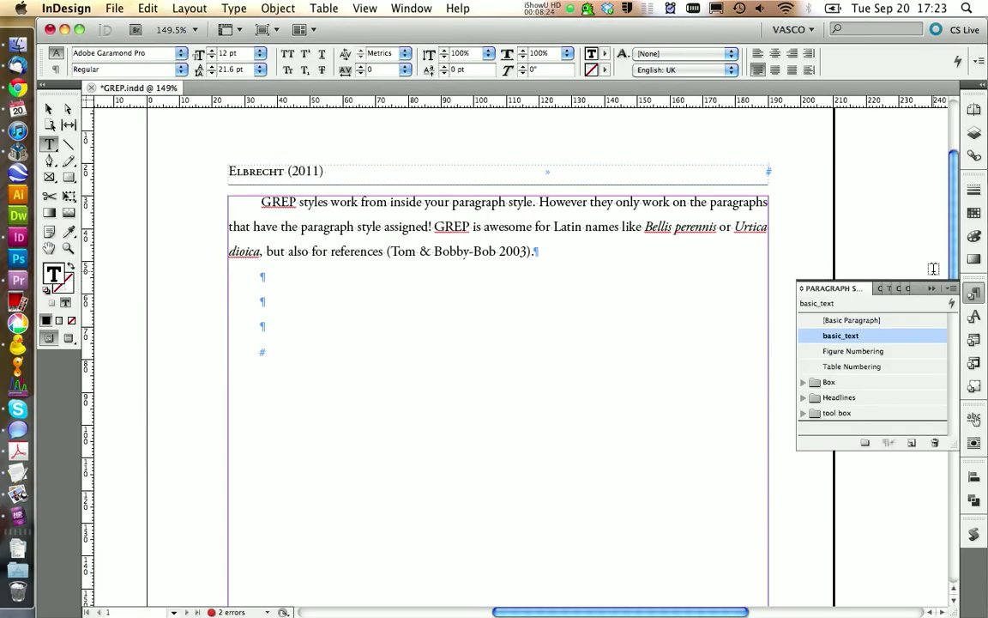
right_click(875, 340)
click(813, 346)
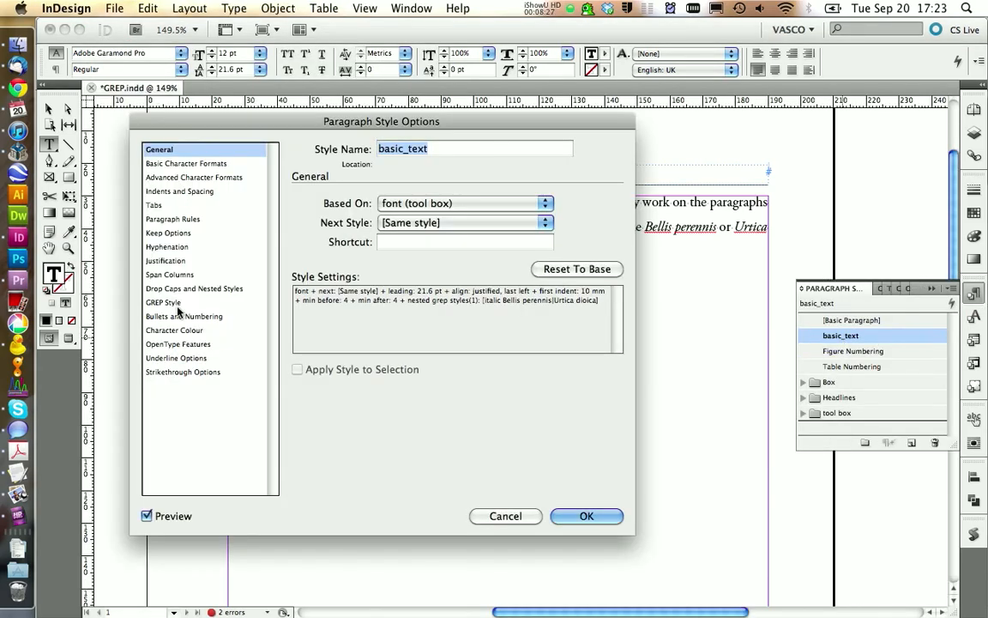
click(176, 303)
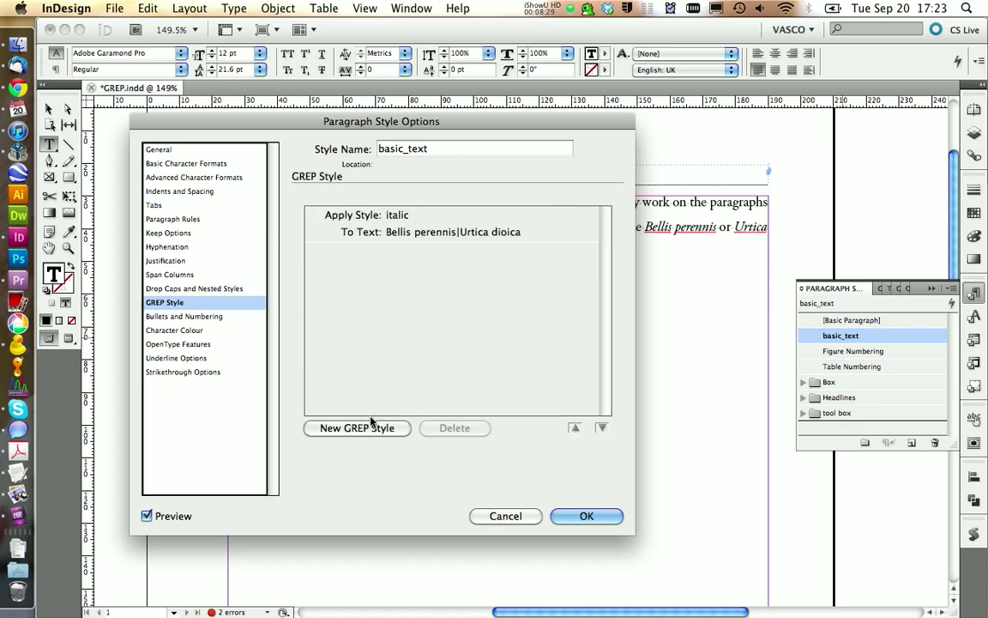
click(357, 427)
click(413, 269)
key(super+v)
- Assign the GREP_Orange character style to the (T|t)ree expression and save the basic_text style
click(411, 252)
click(411, 252)
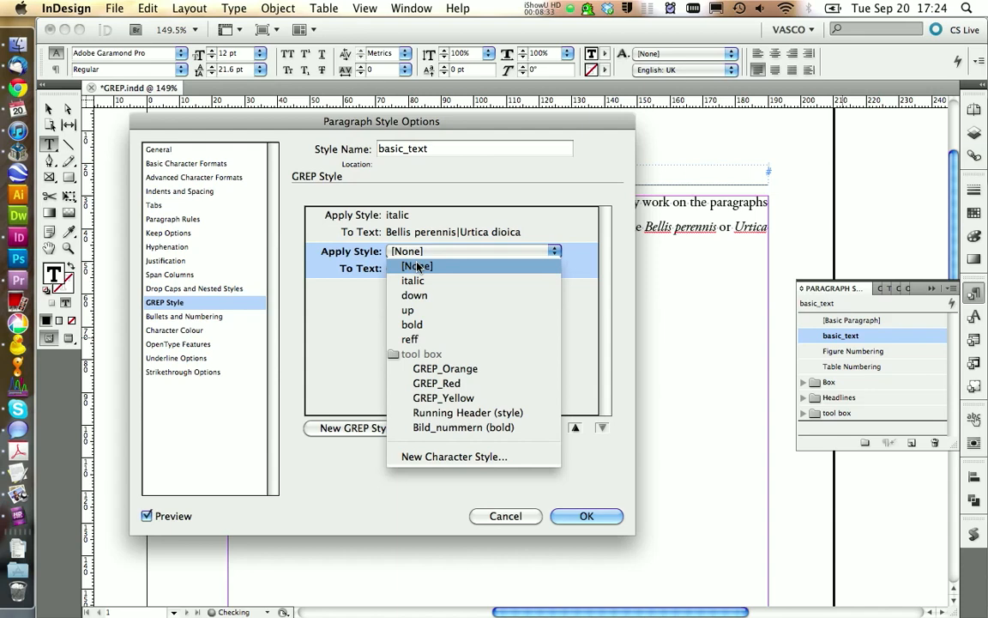
click(420, 369)
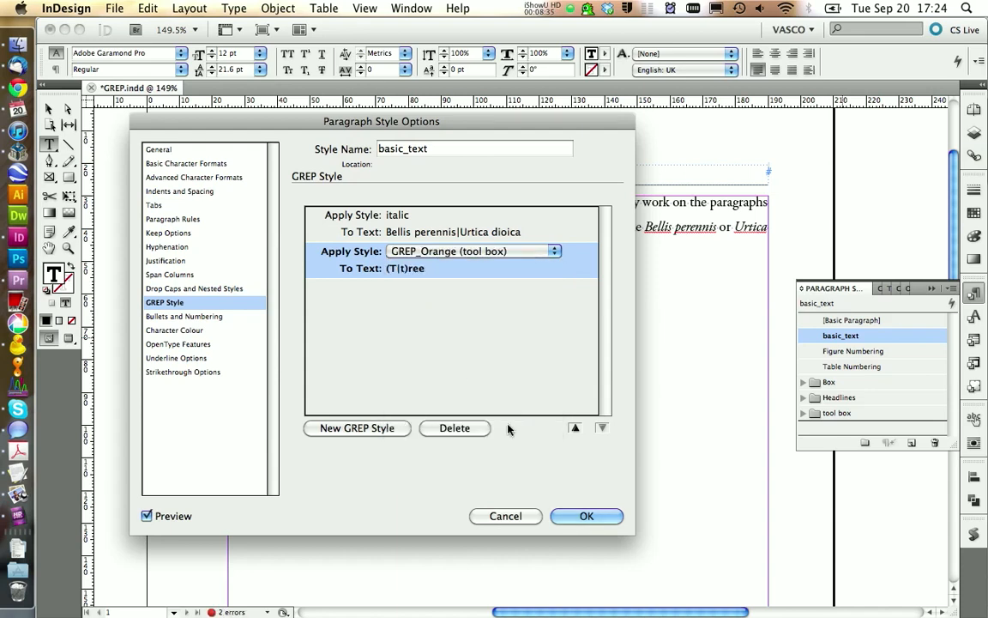
click(581, 516)
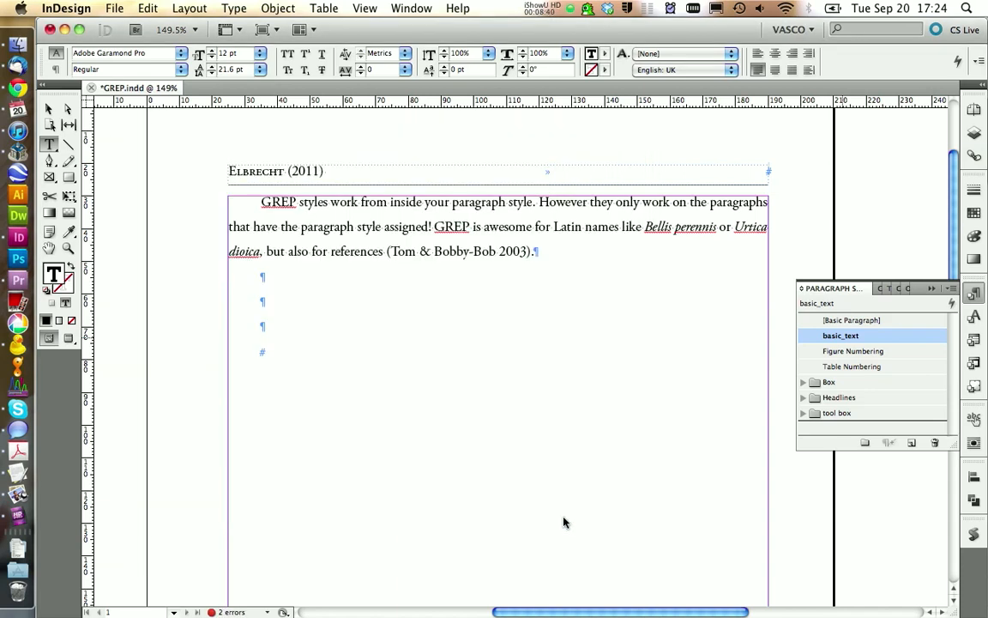
- Enter "Tree" in the second empty paragraph below the body text to test the GREP style
click(326, 295)
text(Tree)
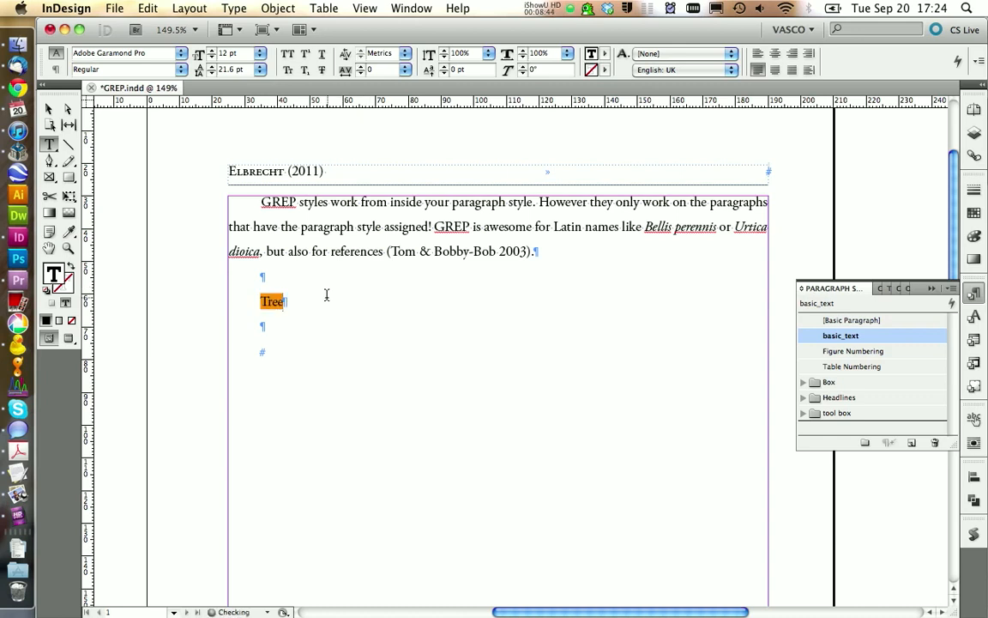
text( tree)
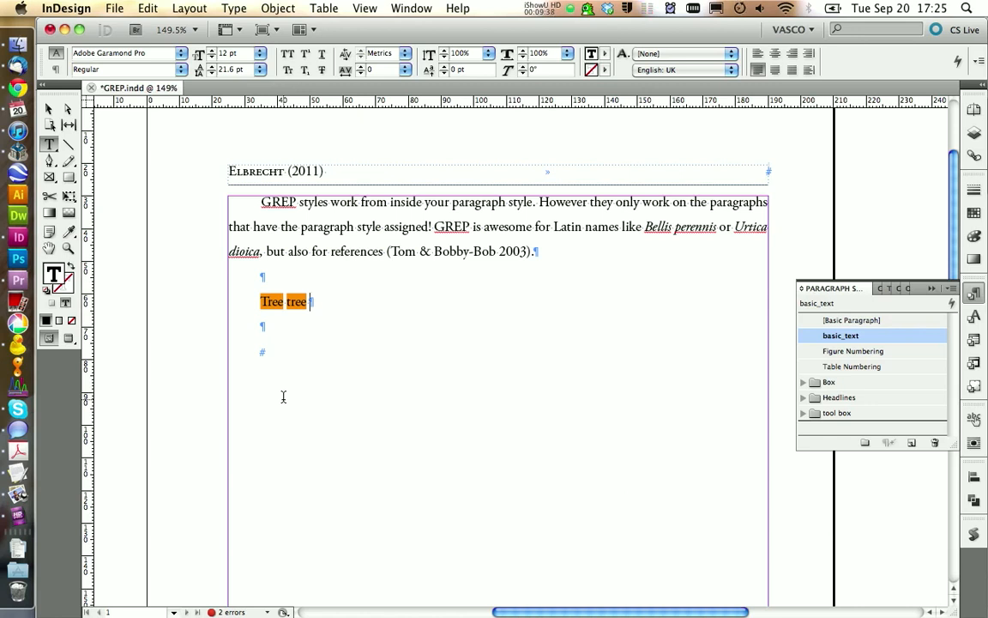
- Switch to Chrome and examine the GREP tutorial page's source code expressions, reference expressions and the formatted code example
click(17, 86)
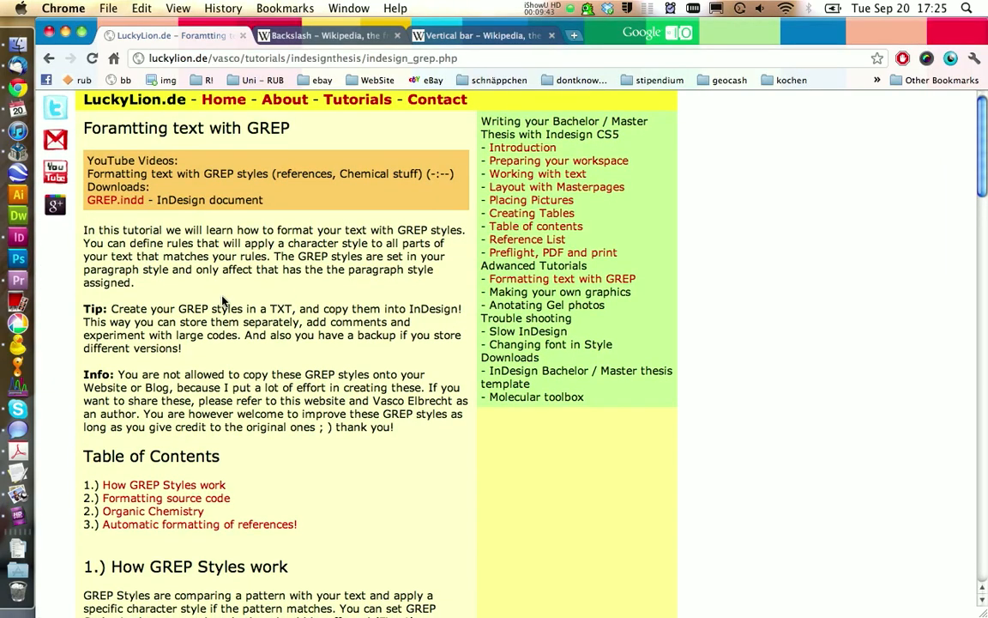
scroll(221, 300, down, 10)
scroll(222, 300, down, 4)
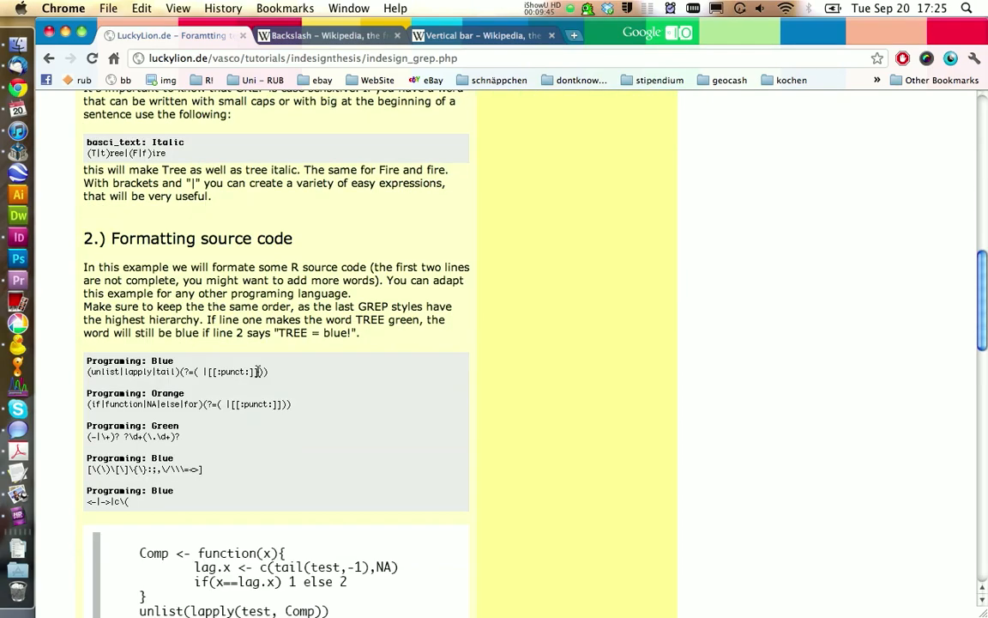
drag(262, 372, 87, 369)
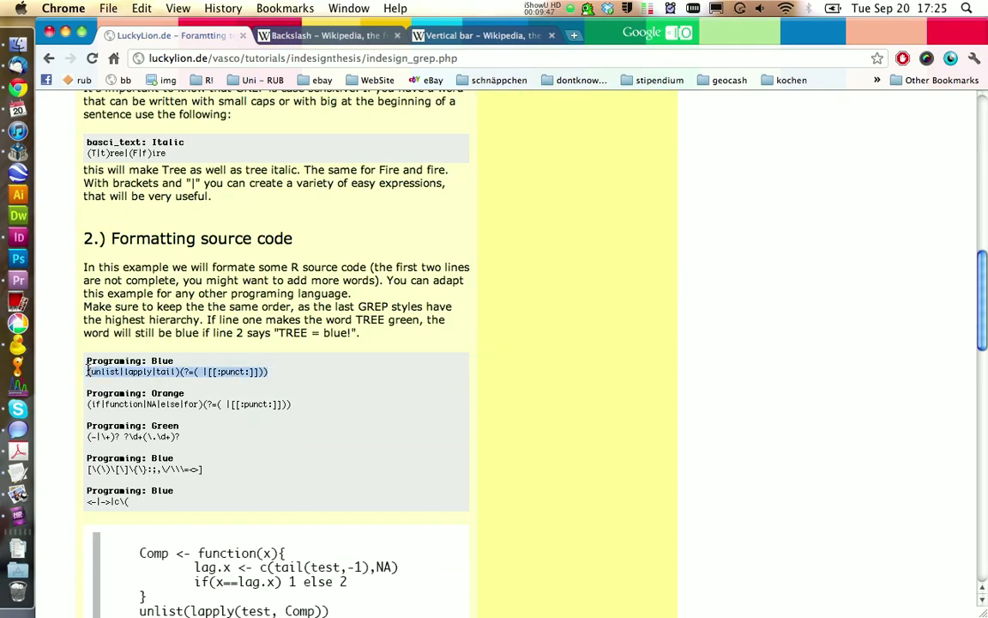
scroll(203, 370, down, 20)
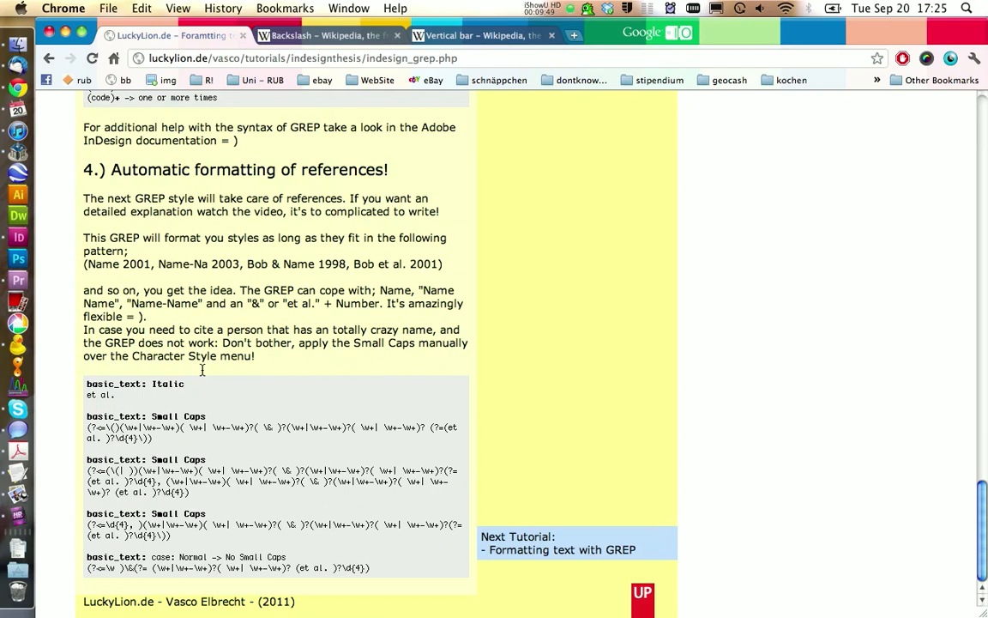
drag(191, 493, 89, 464)
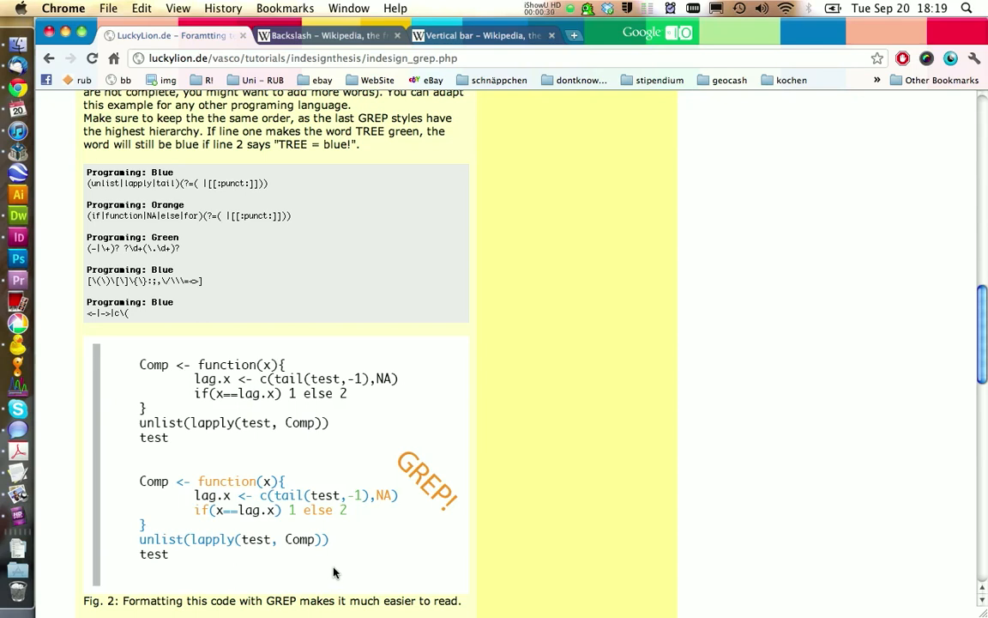
drag(167, 307, 83, 147)
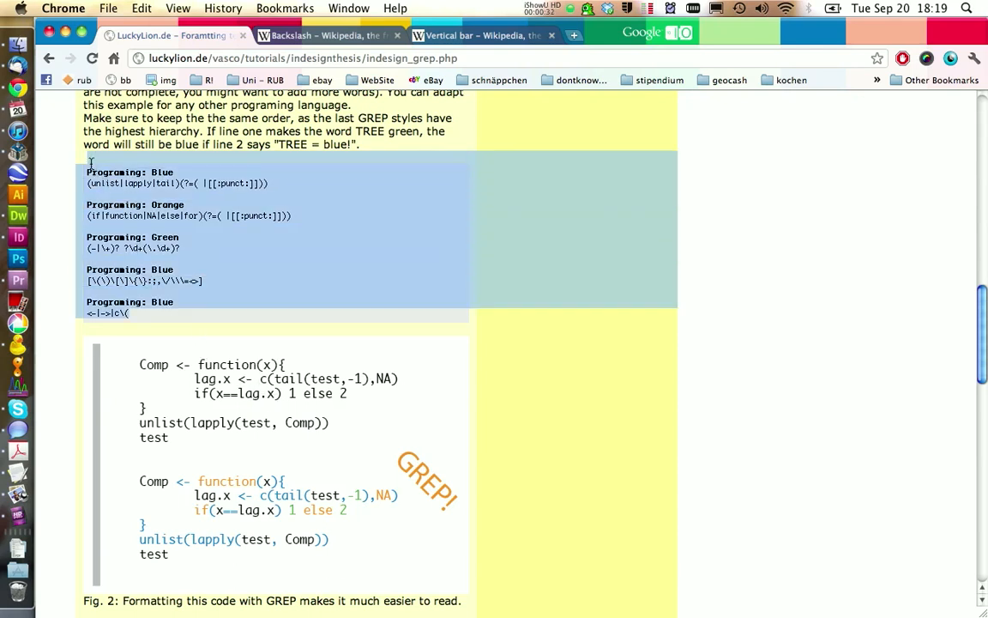
click(216, 249)
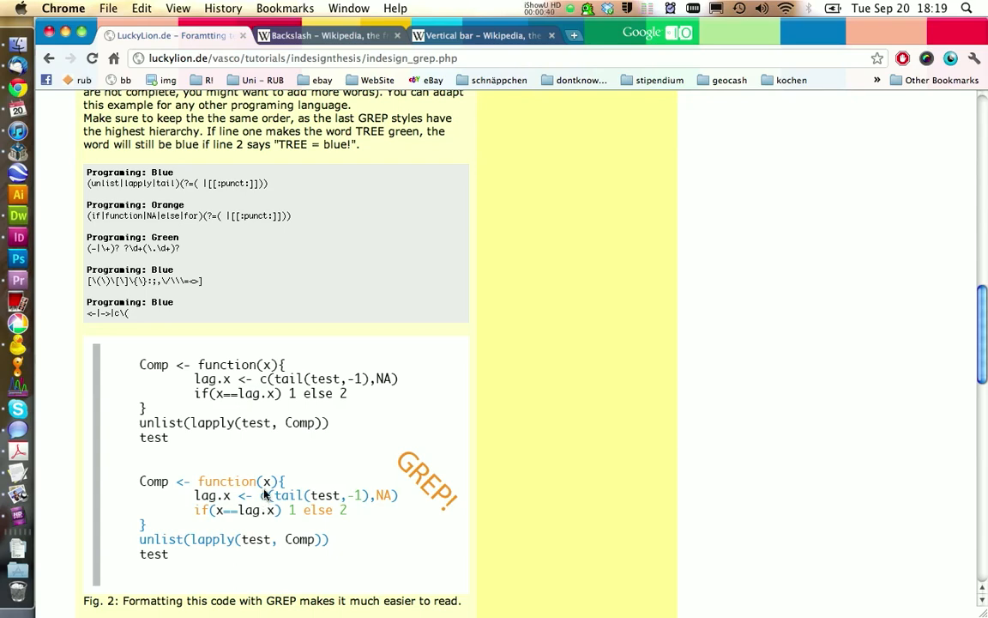
- Switch back to InDesign and set the fill colour to None
click(22, 239)
click(973, 213)
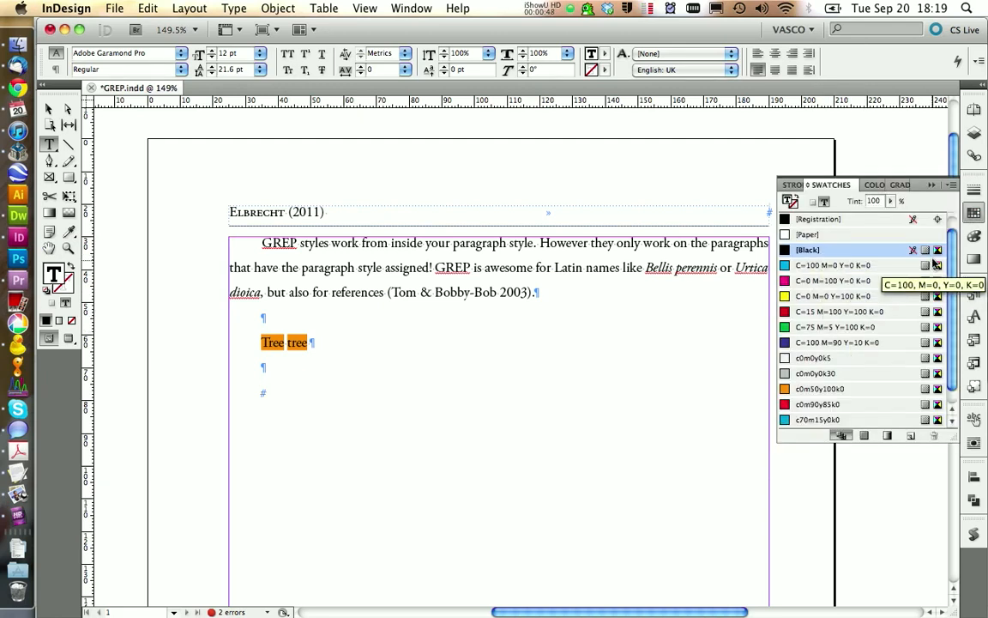
click(875, 185)
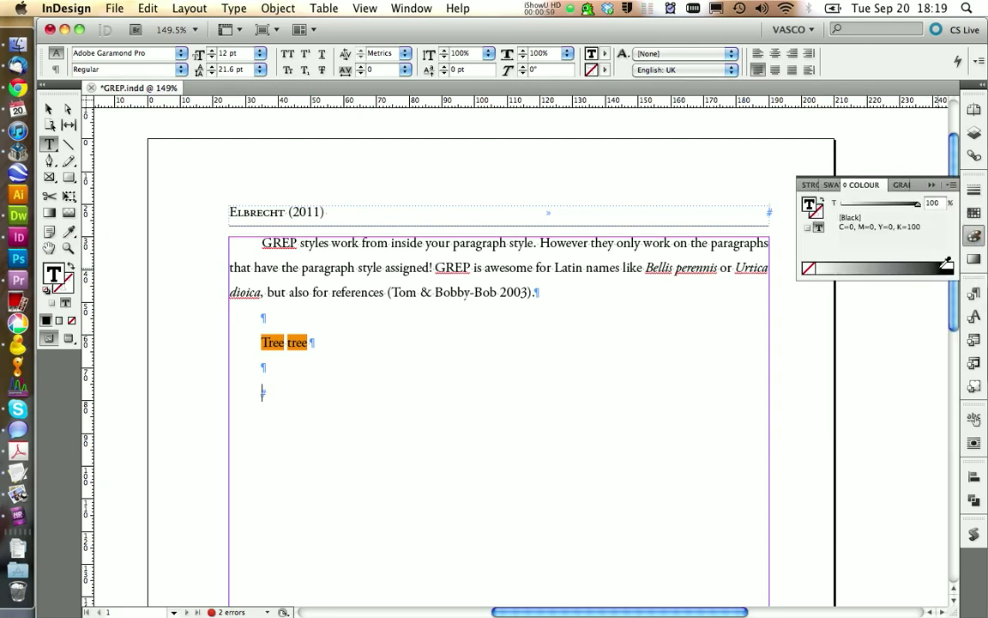
click(808, 268)
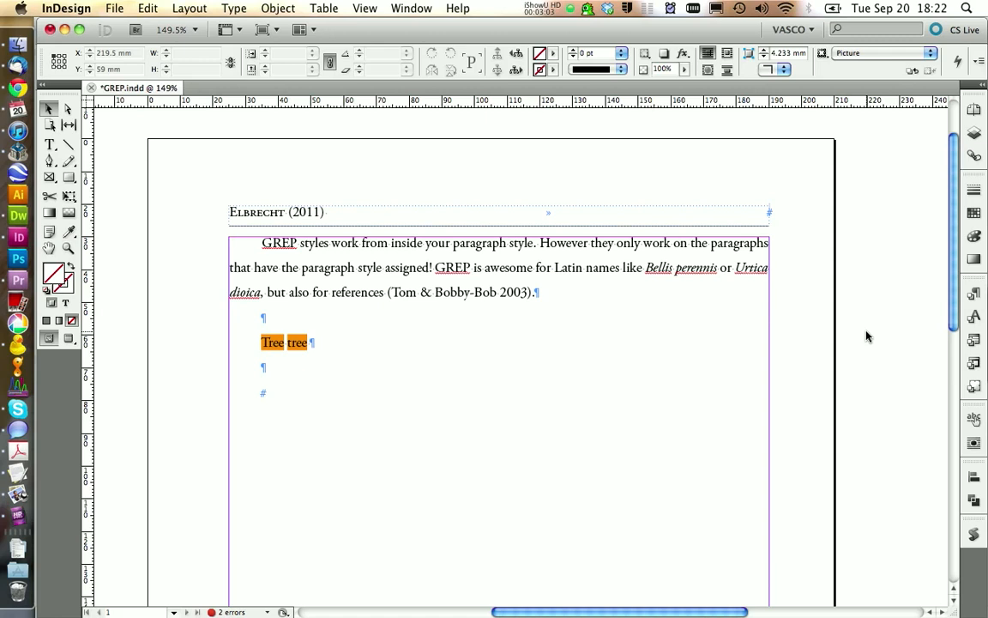
- Mix an orange fill colour and add it as the CMYK swatch C=0 M=58 Y=89 K=0
click(974, 236)
click(829, 267)
drag(828, 267, 832, 267)
double_click(812, 209)
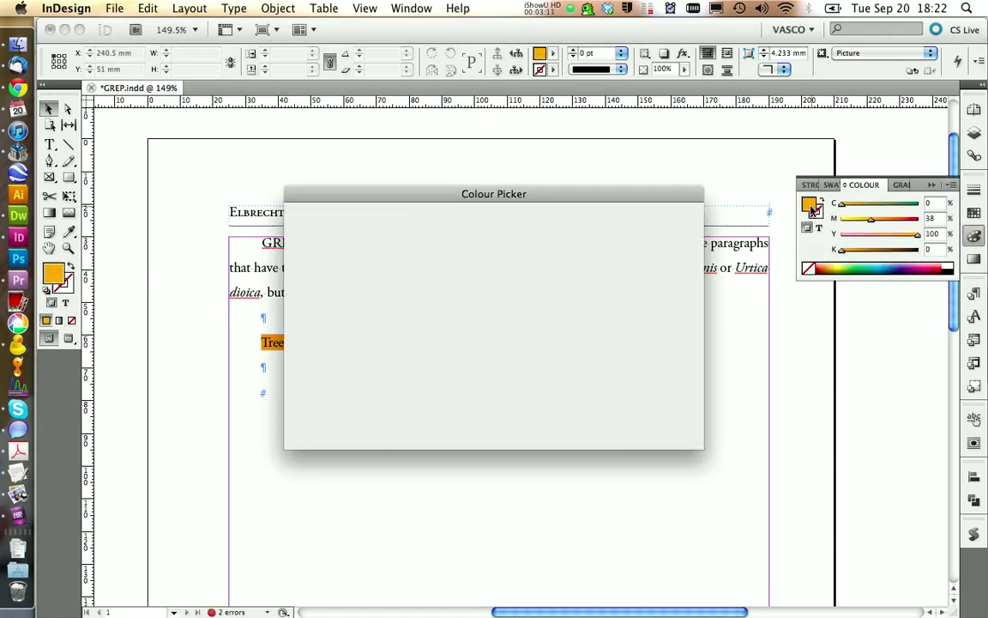
mouse_move(361, 321)
mouse_down()
mouse_move(341, 337)
mouse_move(336, 326)
mouse_up()
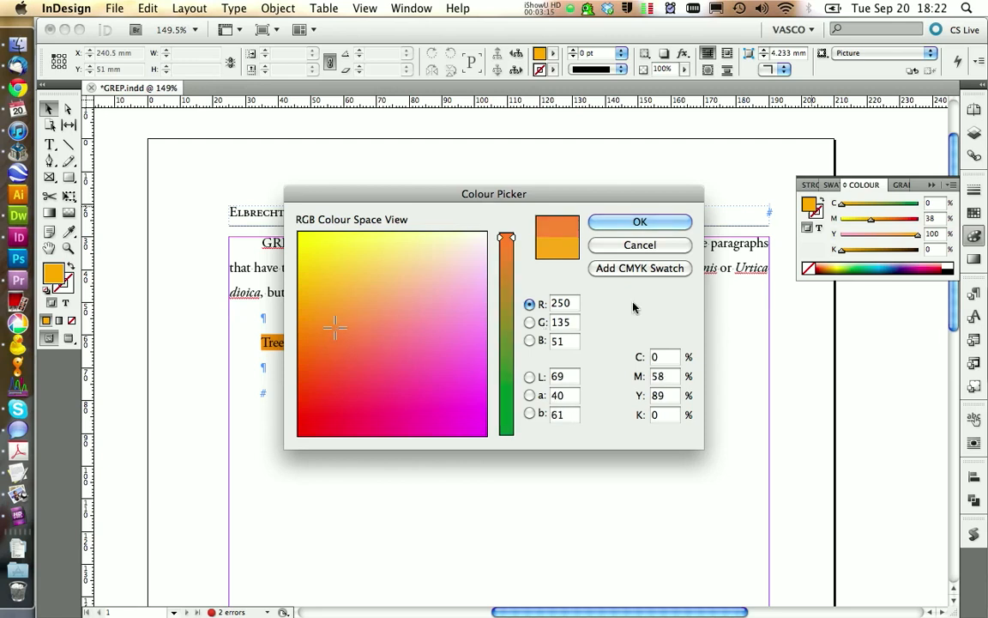
click(626, 272)
click(636, 223)
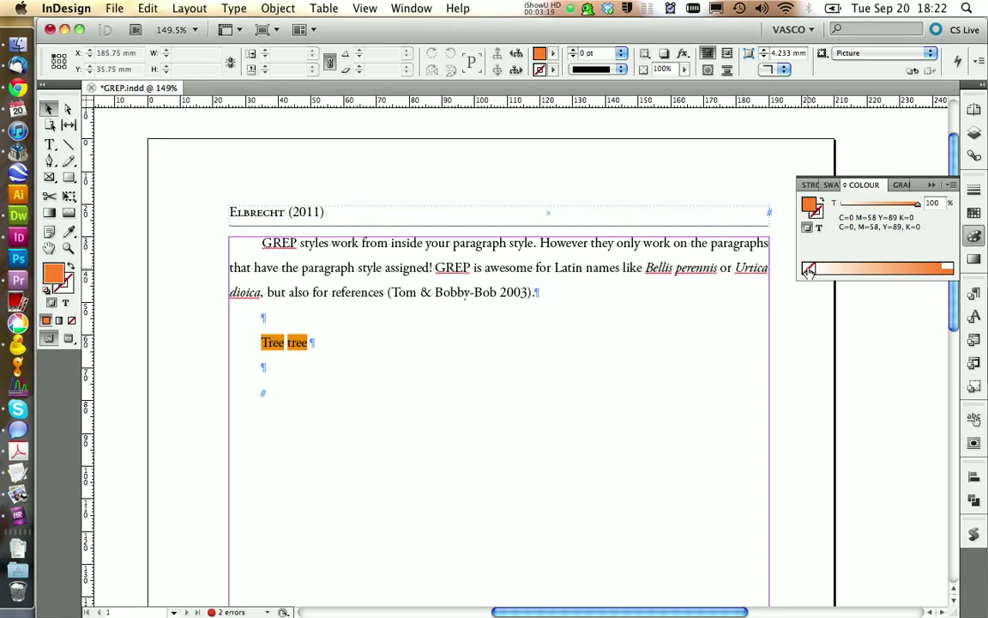
- Mix a dark blue fill colour and add it as the CMYK swatch C=93 M=81 Y=0 K=0
click(808, 270)
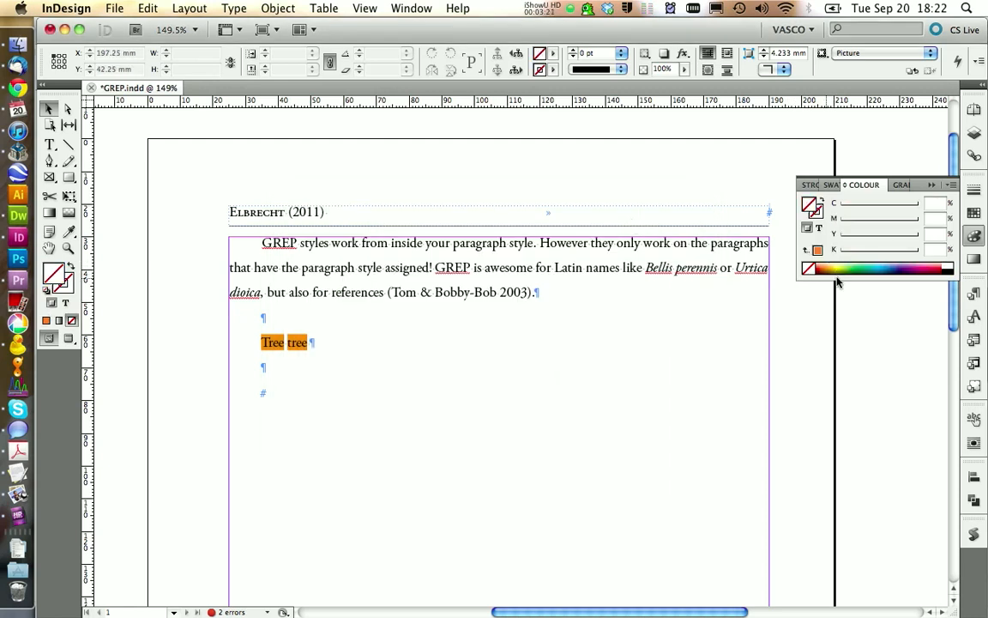
click(889, 261)
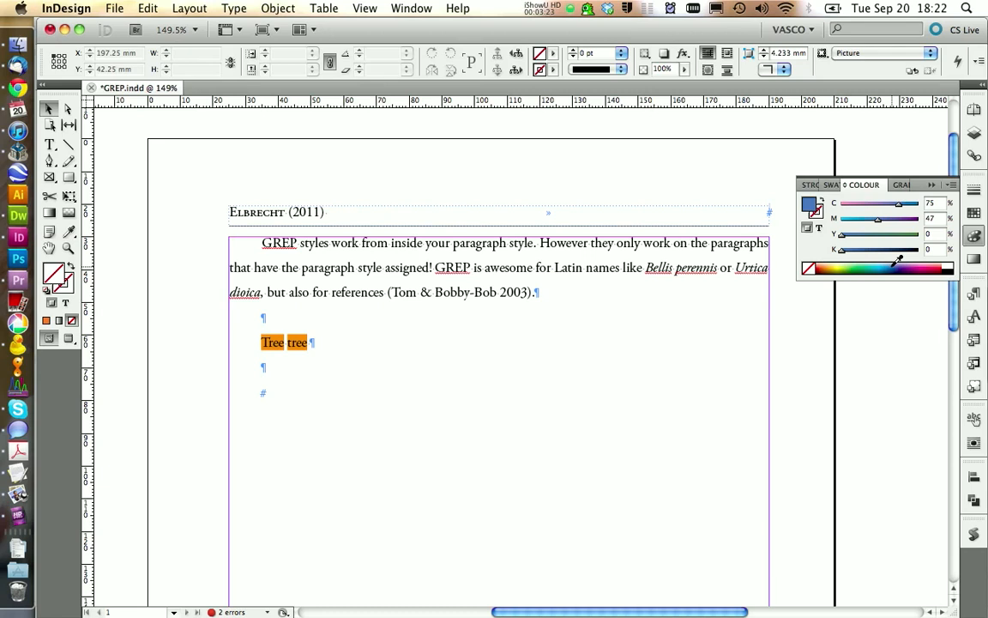
click(899, 259)
drag(897, 265, 889, 266)
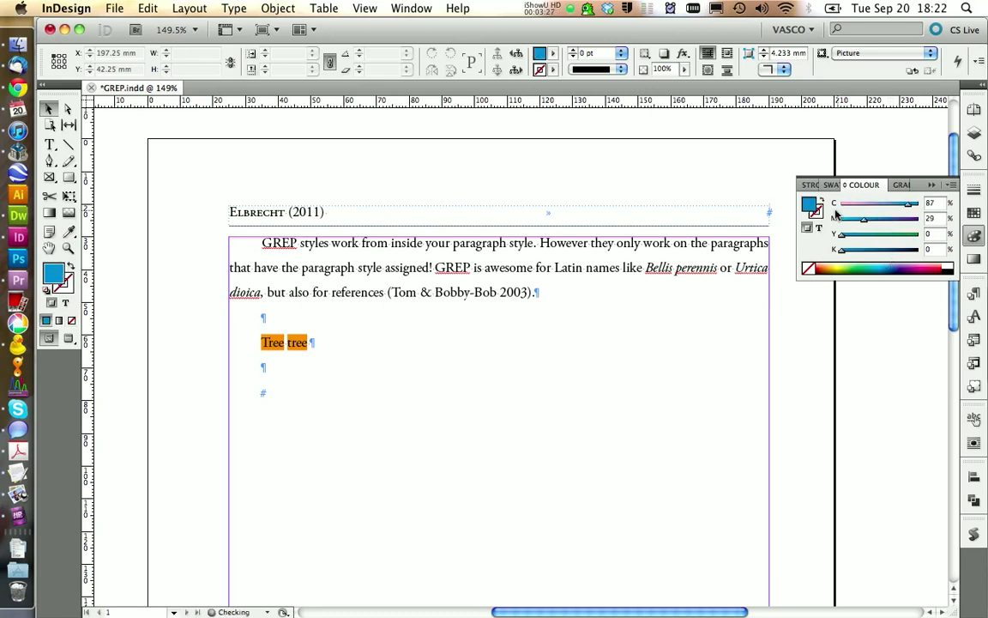
double_click(809, 204)
click(444, 361)
drag(444, 361, 439, 388)
click(624, 269)
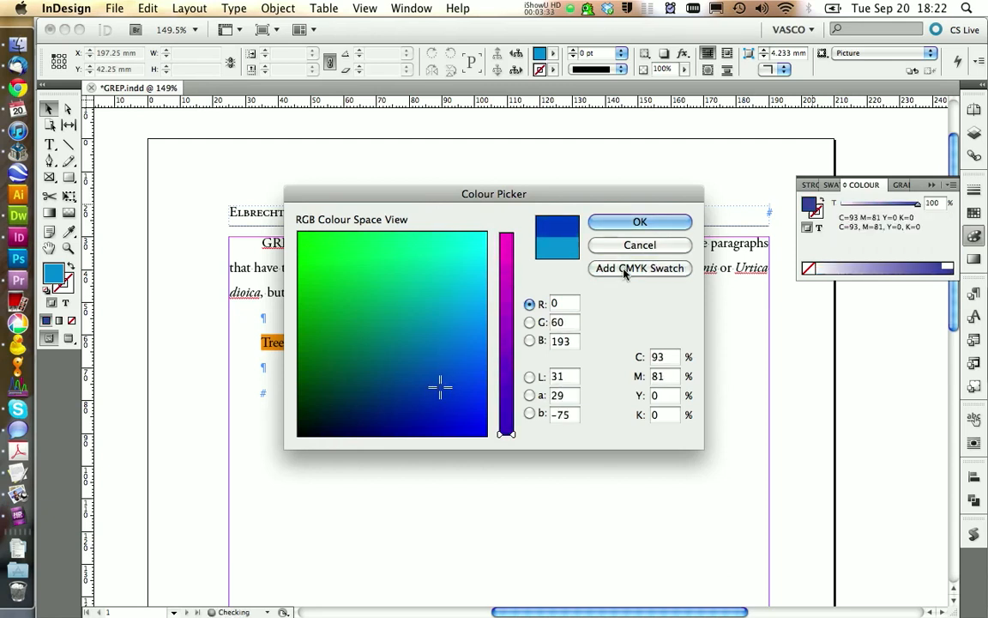
click(637, 221)
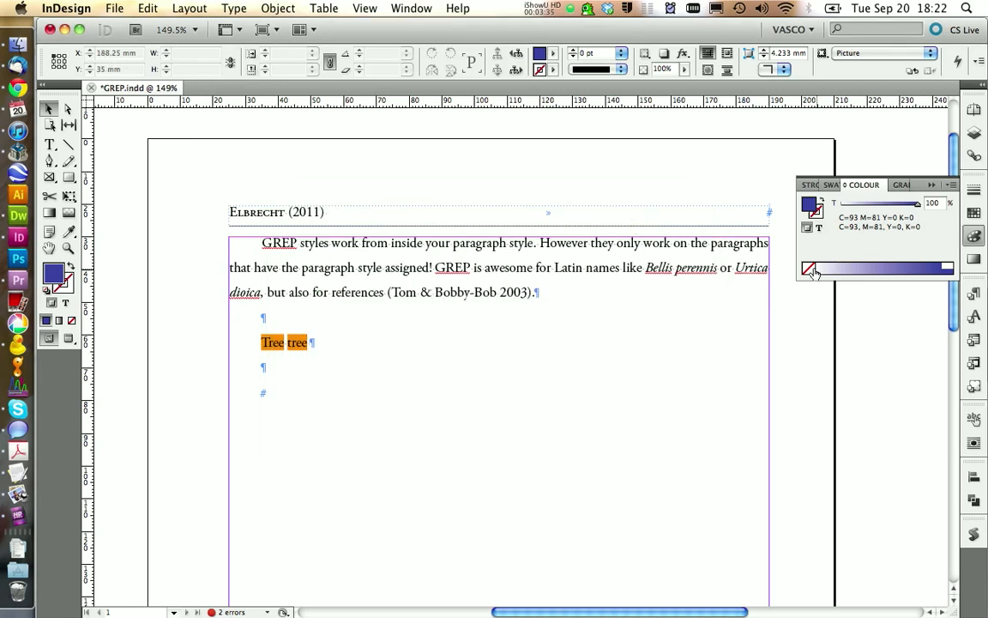
- Mix a green fill colour and add it as the CMYK swatch C=83 M=10 Y=100 K=1
click(811, 270)
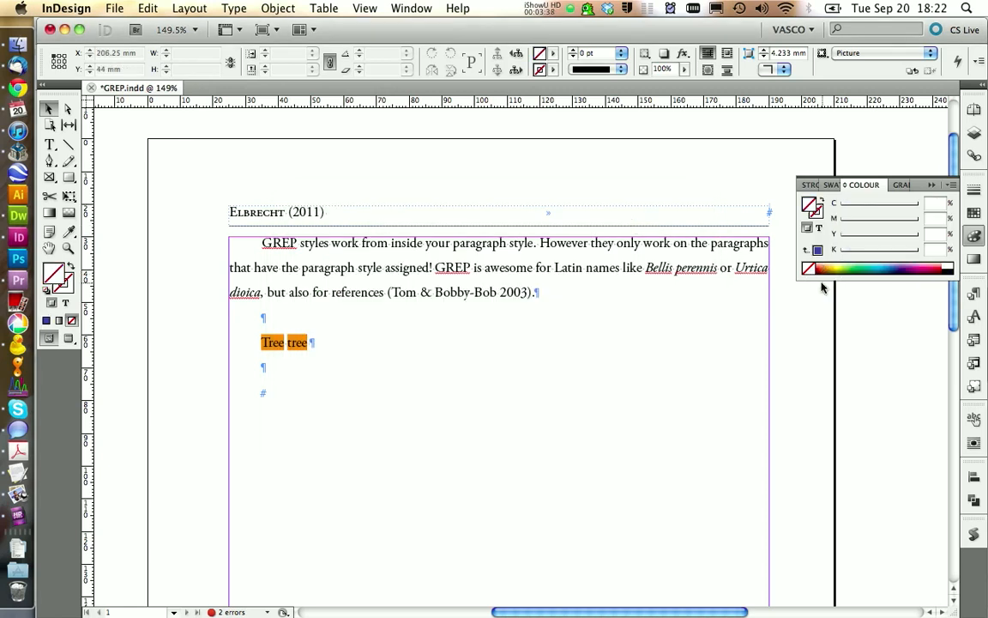
click(855, 268)
double_click(811, 204)
click(333, 311)
click(345, 294)
click(332, 309)
click(601, 268)
click(640, 222)
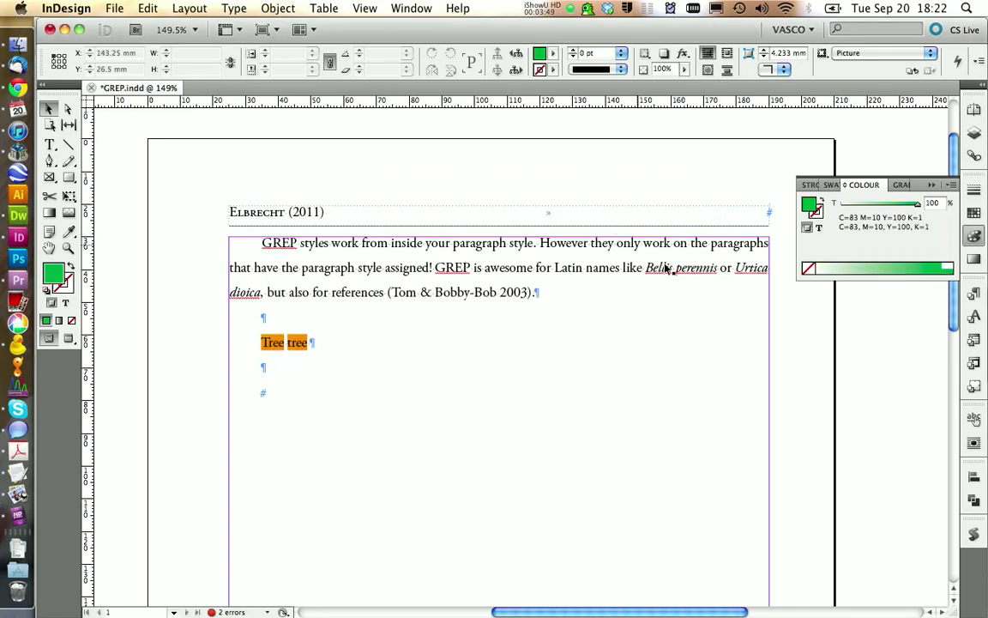
- Rename the new orange swatch as Grep_programing_Orange
click(974, 212)
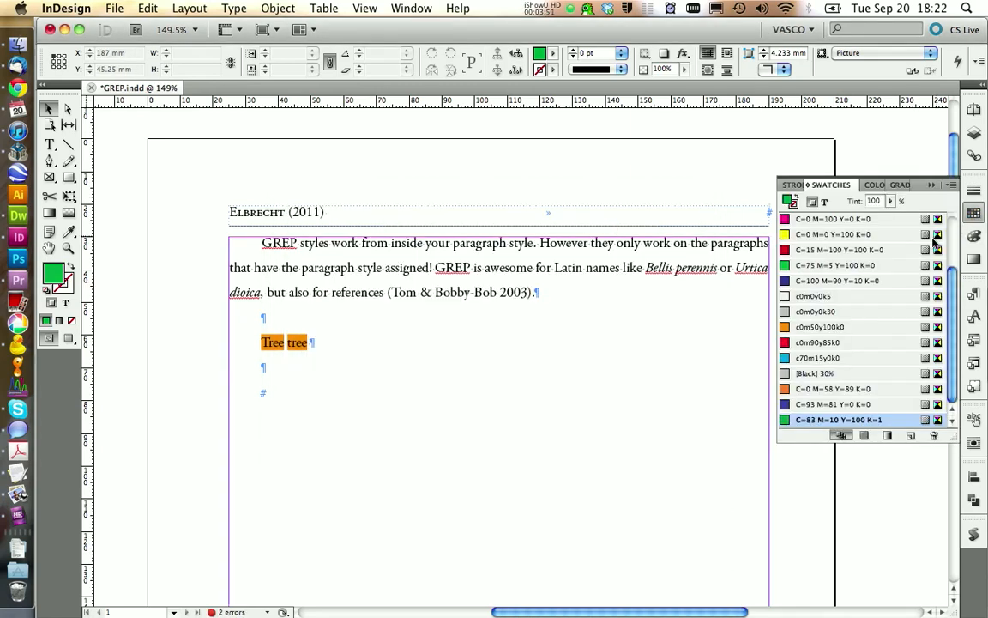
click(807, 391)
click(803, 391)
text(Grep)
text(_programOrange)
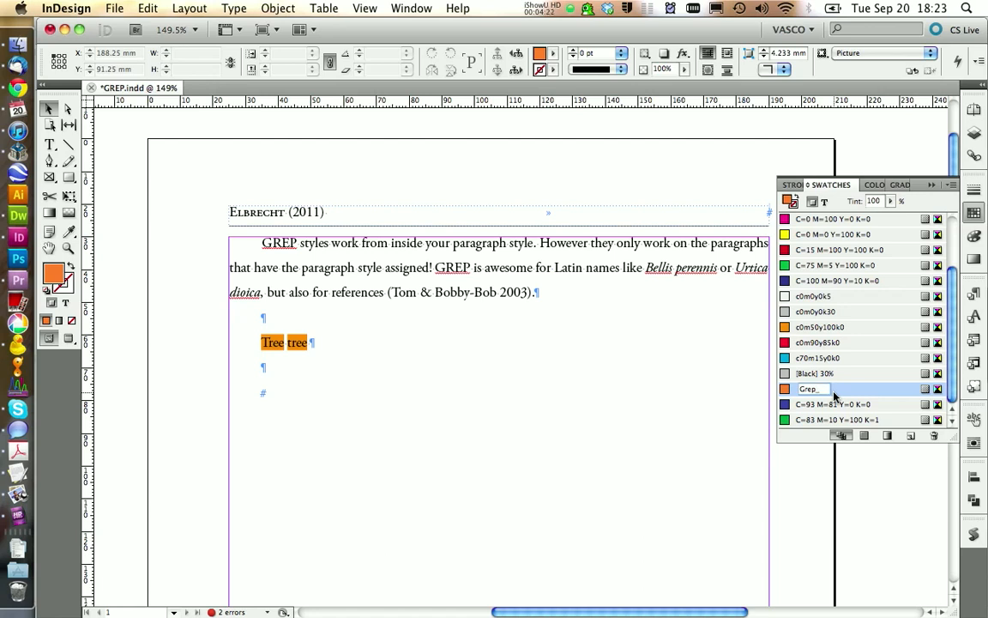
key(Left)
key(Left)
key(Left)
key(Left)
key(Left)
key(Left)
text(programing_)
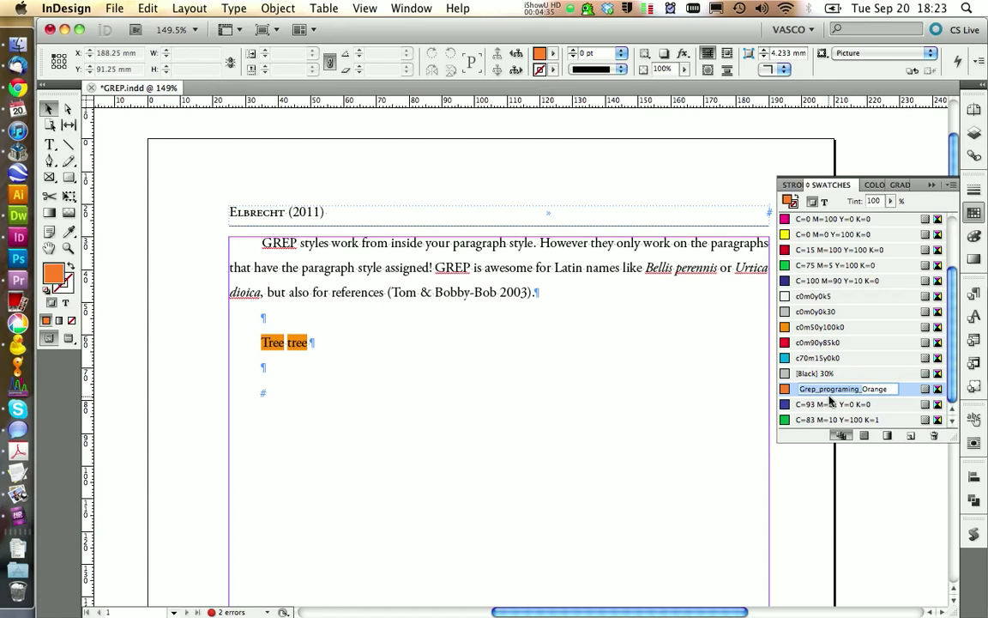
- Rename the new dark blue swatch as Grep_programing_blue
click(812, 405)
click(811, 405)
text(Grep_programing_)
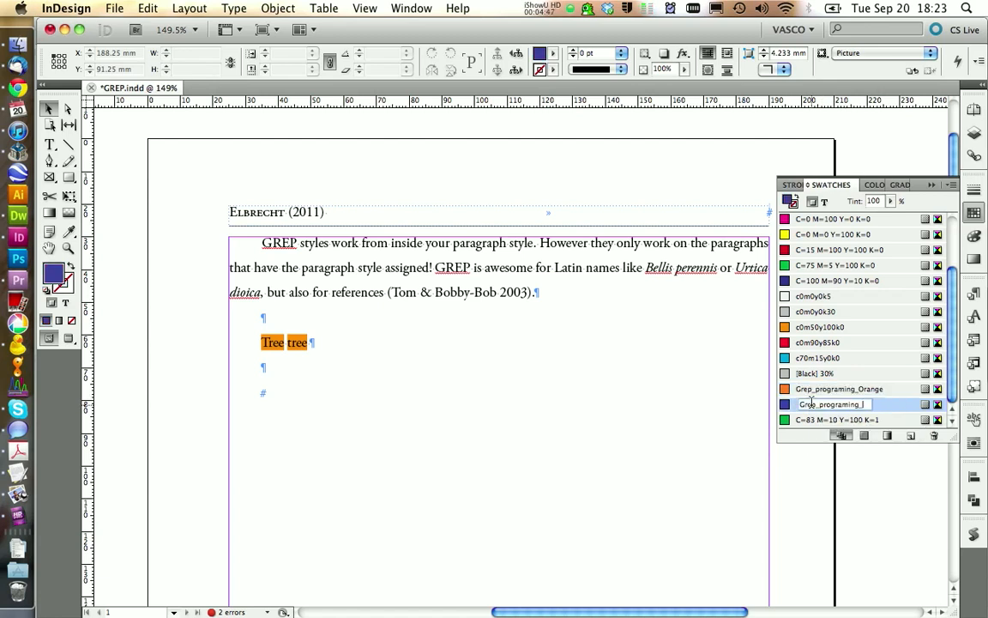
text(blue)
- Rename the new green swatch as Grep_programing_green and close the swatch list
click(828, 419)
click(829, 420)
text(Grep_programing_)
key(Return)
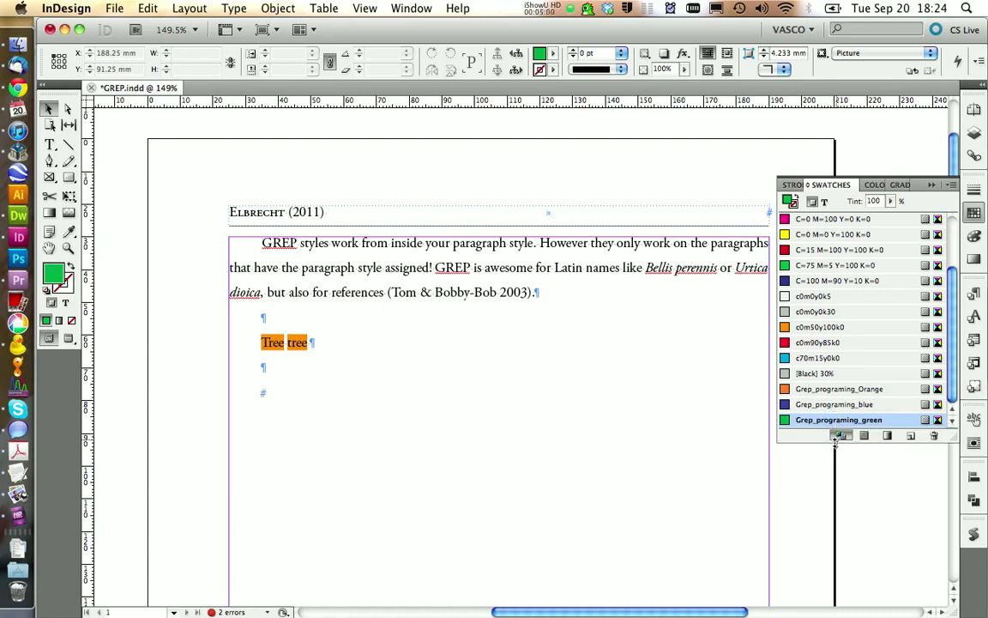
click(974, 216)
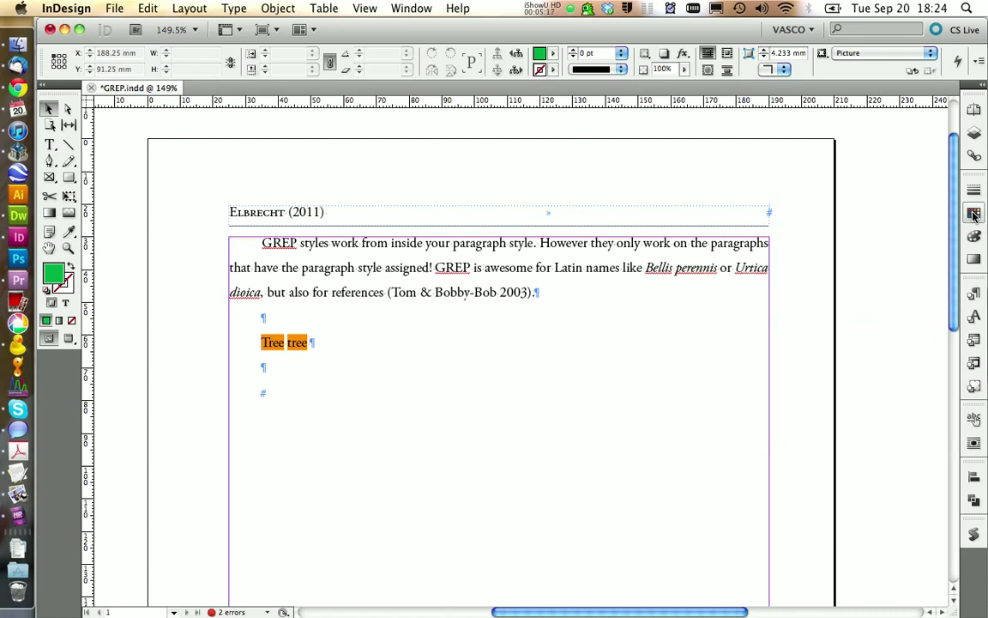
- Open the x-Table_box_template master page and copy the box containing the source code sample
click(975, 109)
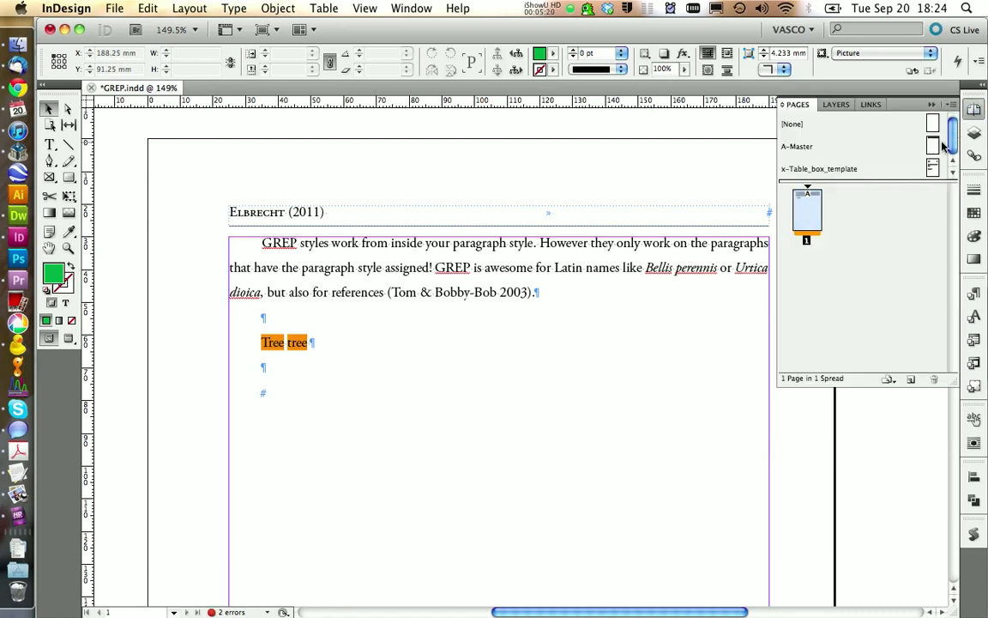
double_click(829, 170)
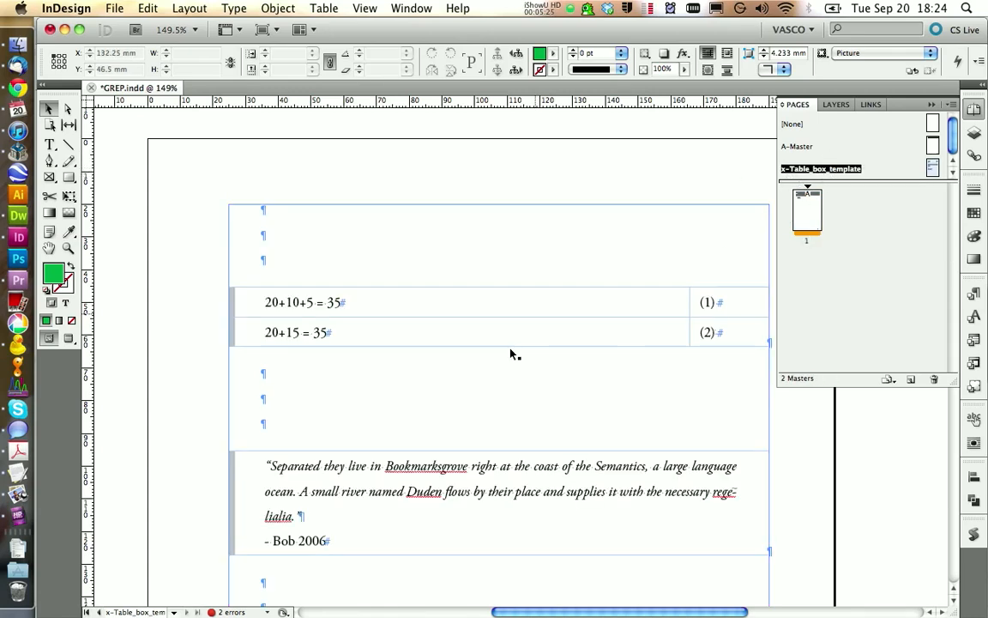
scroll(514, 356, down, 5)
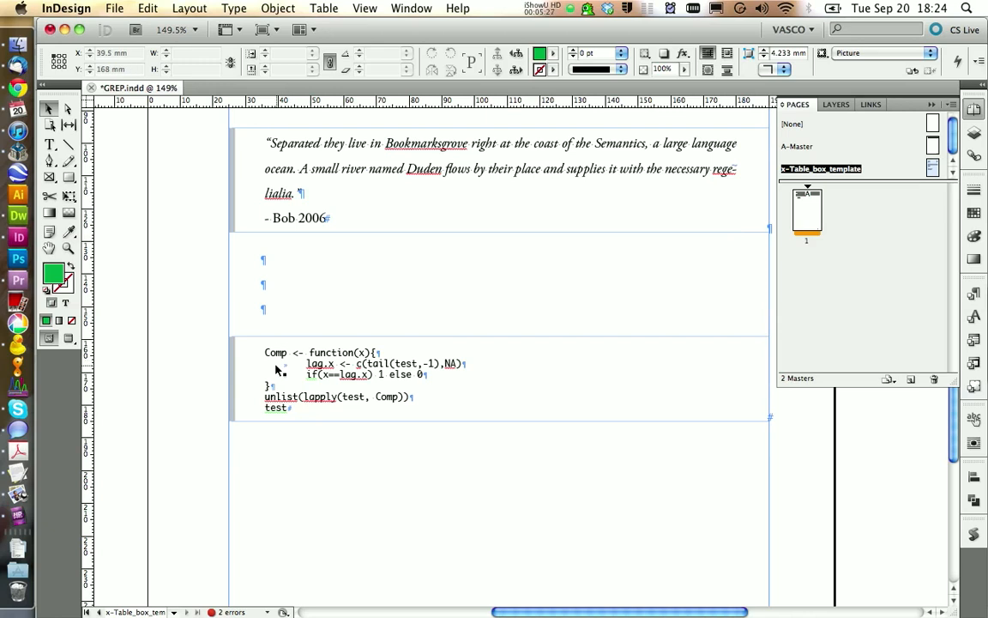
click(272, 334)
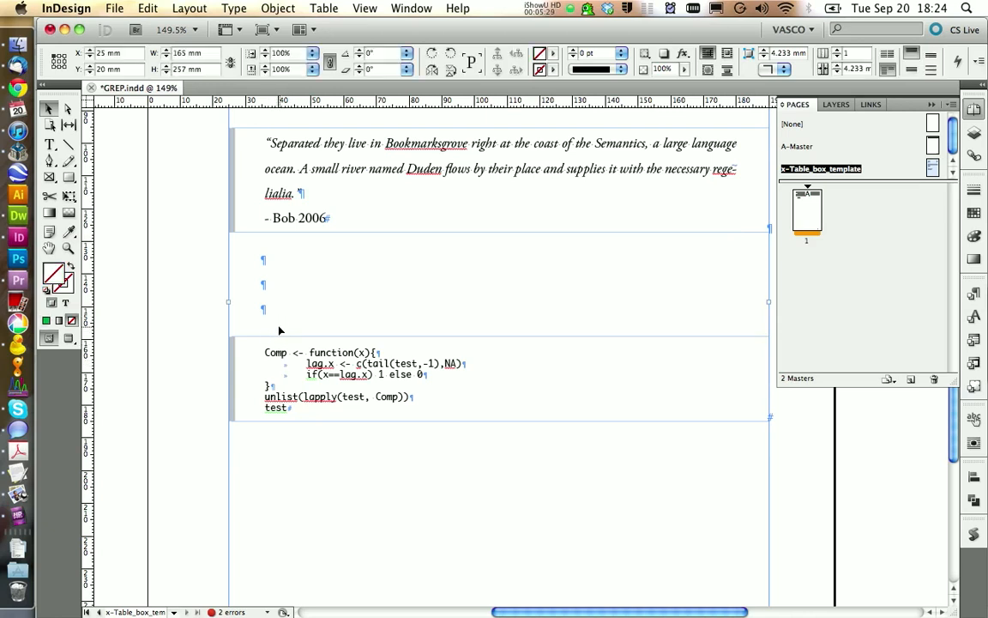
double_click(263, 342)
key(super+c)
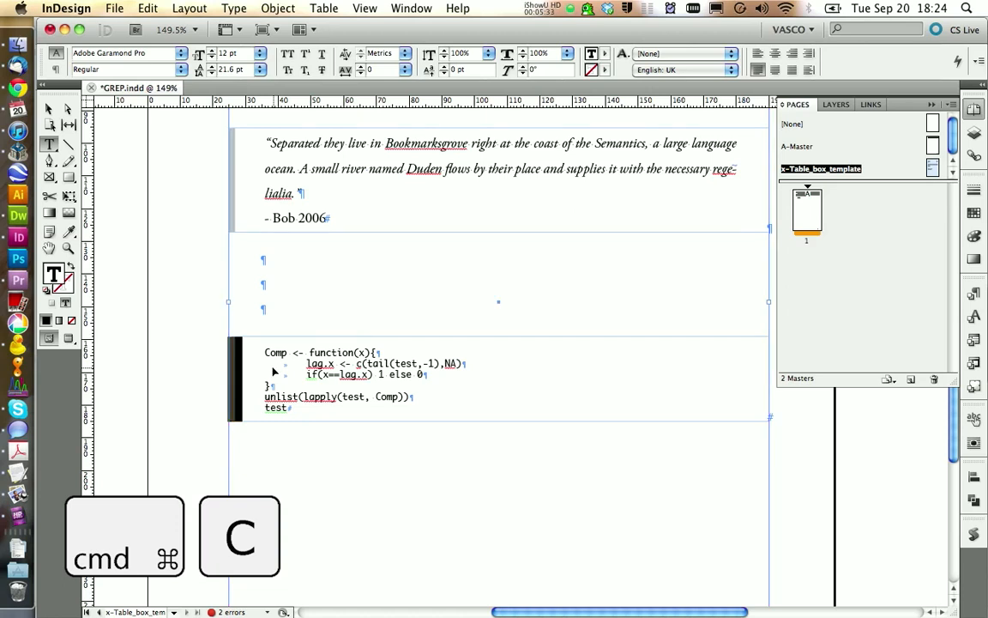
- Return to page 1 and paste the source code box below "Tree tree", after two added empty paragraphs
double_click(802, 201)
key(super+v)
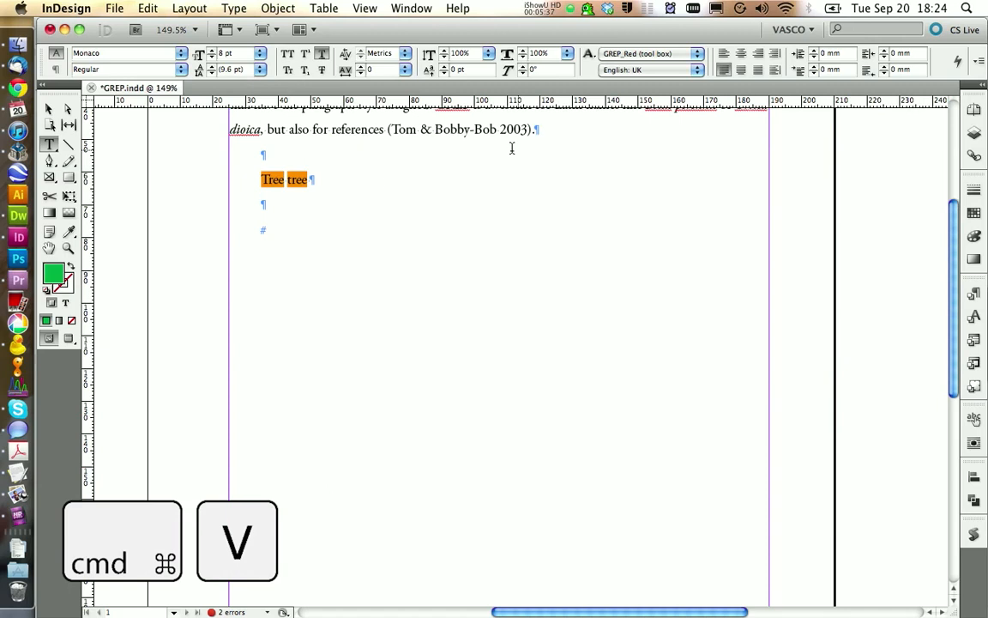
click(321, 228)
key(Return)
key(Return)
key(super+v)
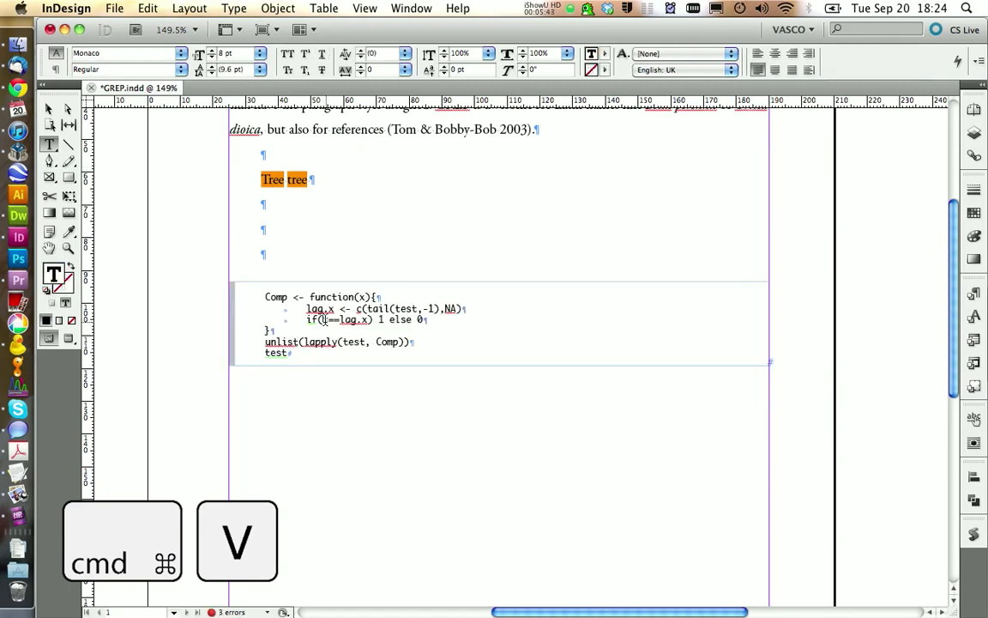
- Open the Programing paragraph style's options and show its GREP style settings
click(974, 294)
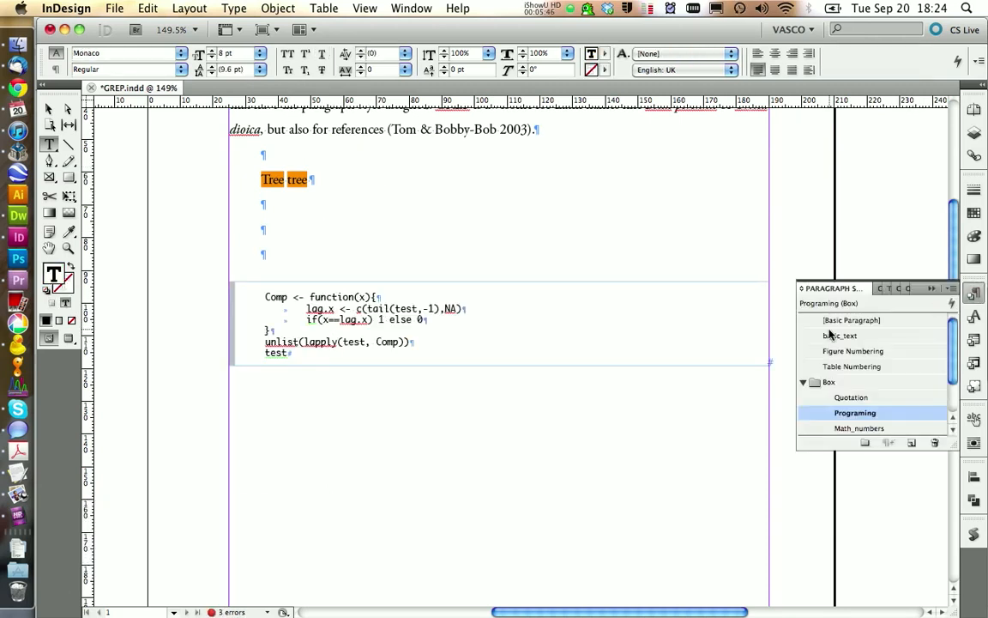
right_click(858, 413)
click(811, 422)
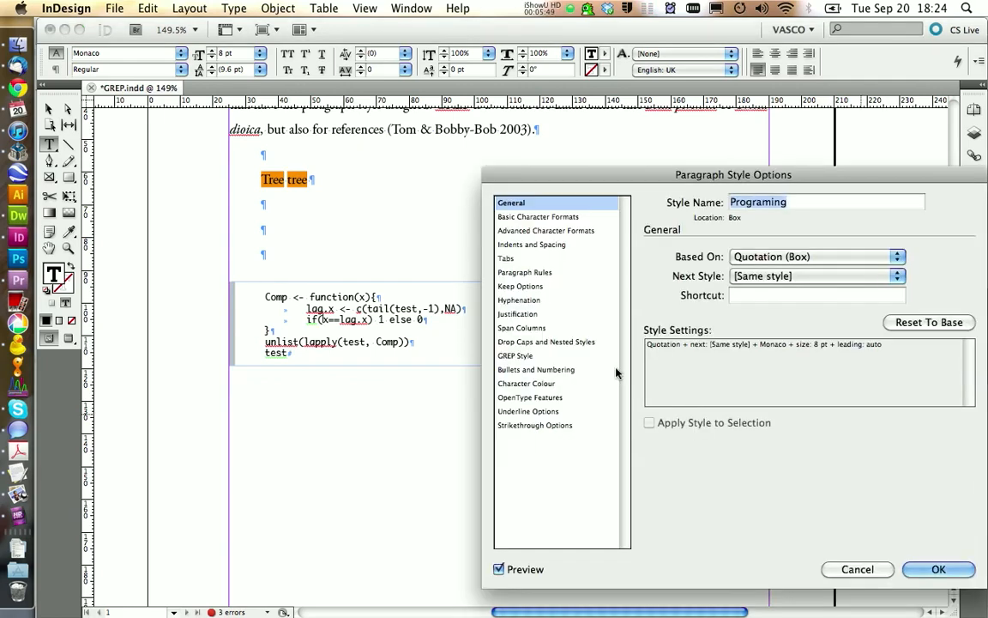
drag(623, 179, 487, 138)
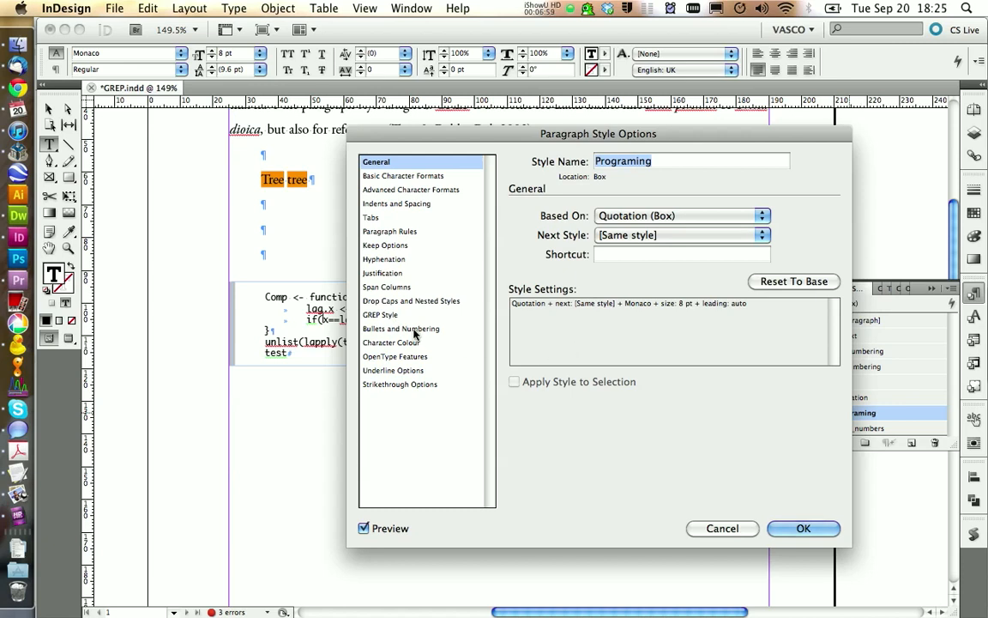
click(380, 315)
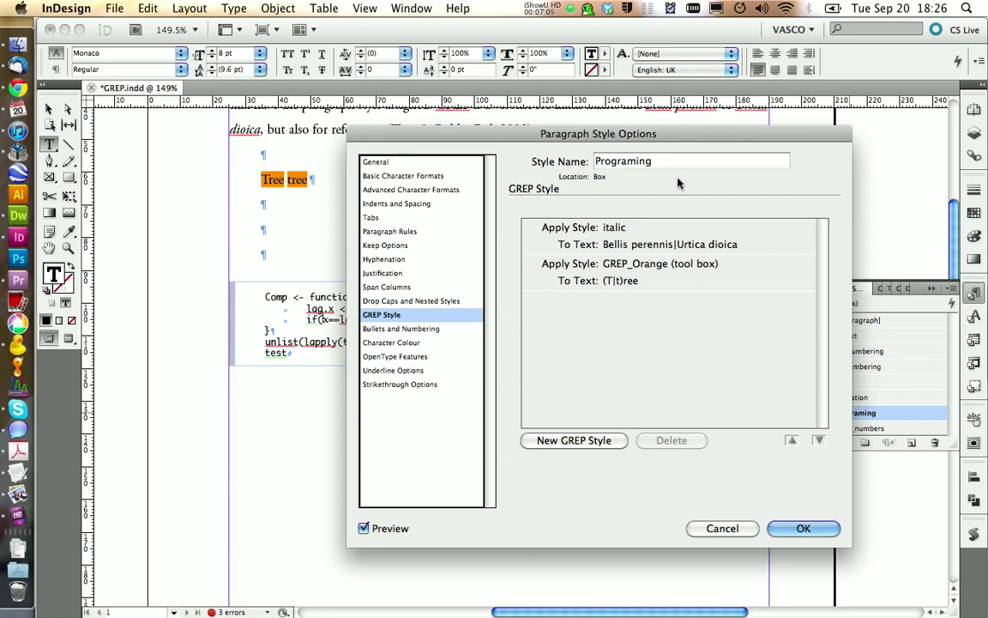
drag(756, 137, 668, 136)
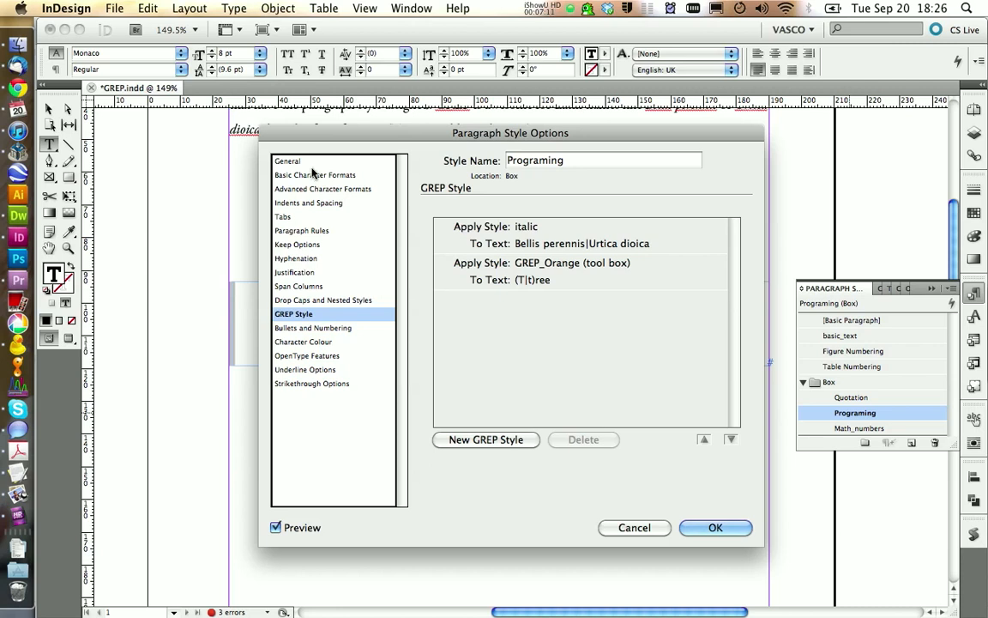
- Check which style Programing is based on, and delete its italic and GREP_Orange GREP style entries
click(288, 160)
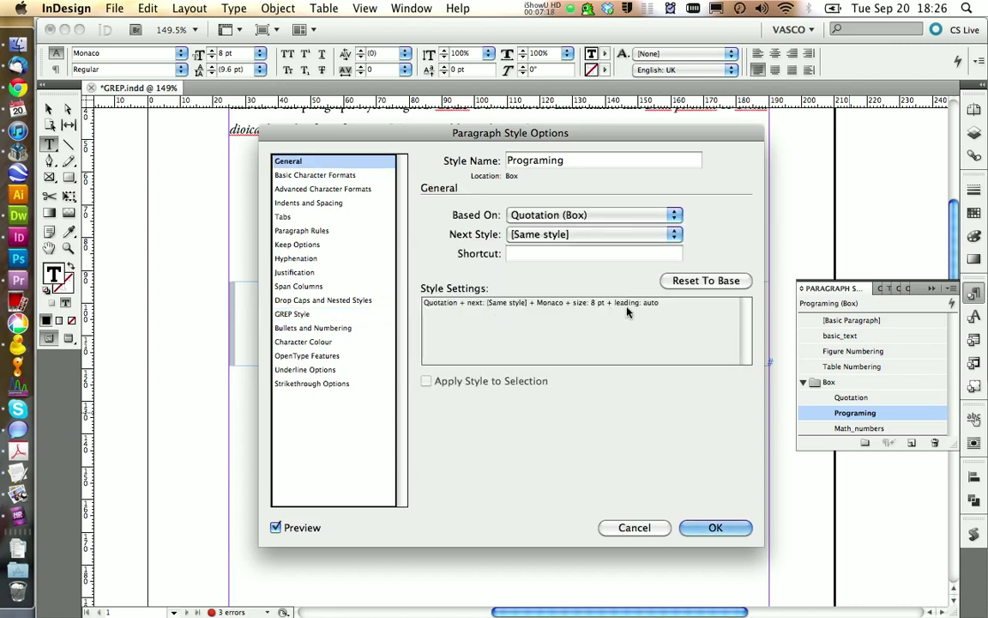
click(292, 314)
click(539, 246)
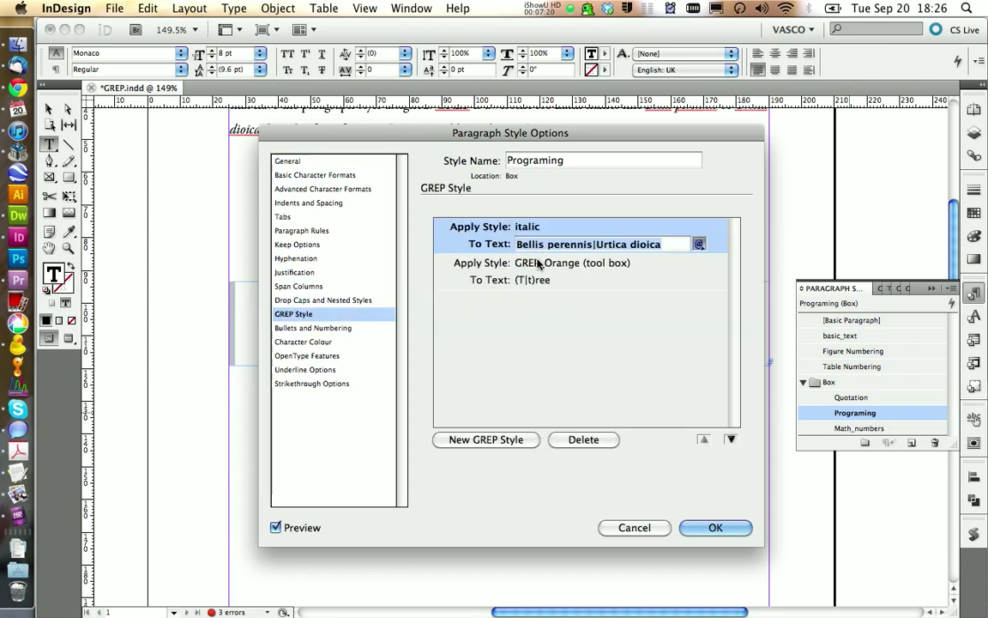
click(588, 440)
click(596, 443)
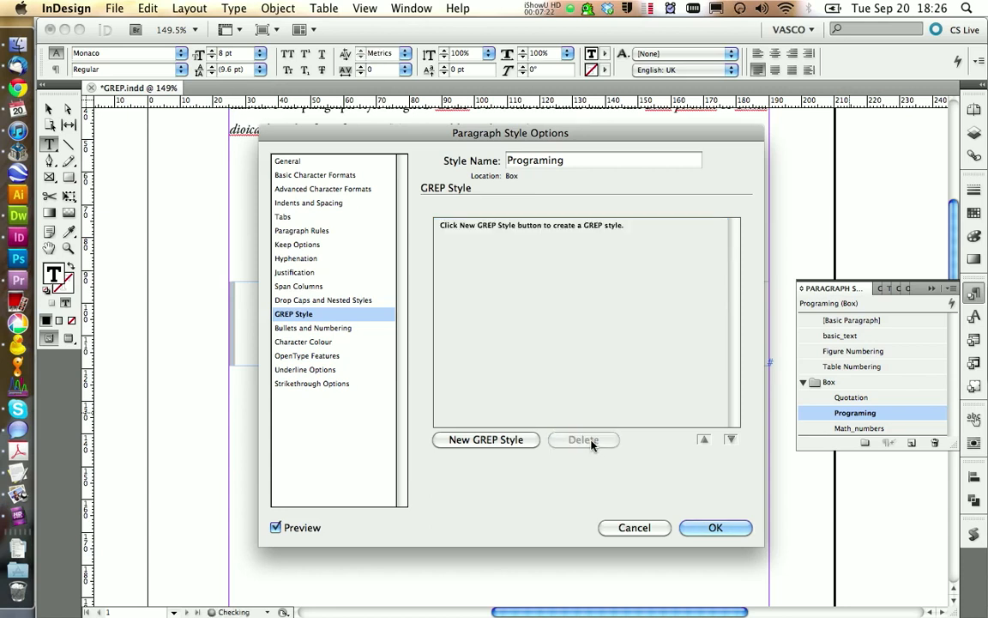
- Add a GREP style whose pattern is (unlist|lapply|tail)(?=( |[[:punct:]])), copied from the tutorial page in Chrome
click(503, 440)
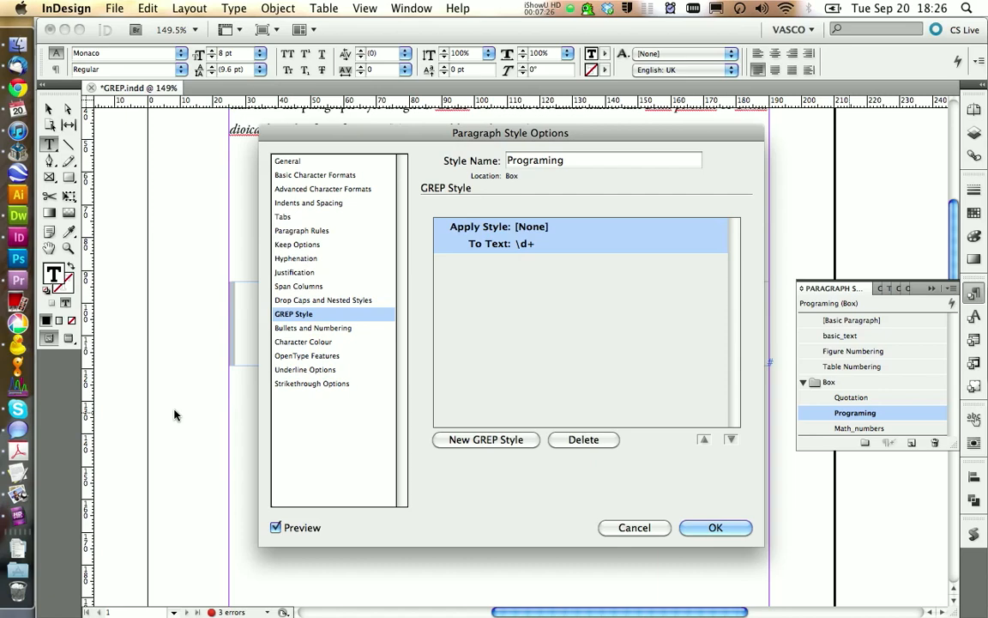
click(15, 94)
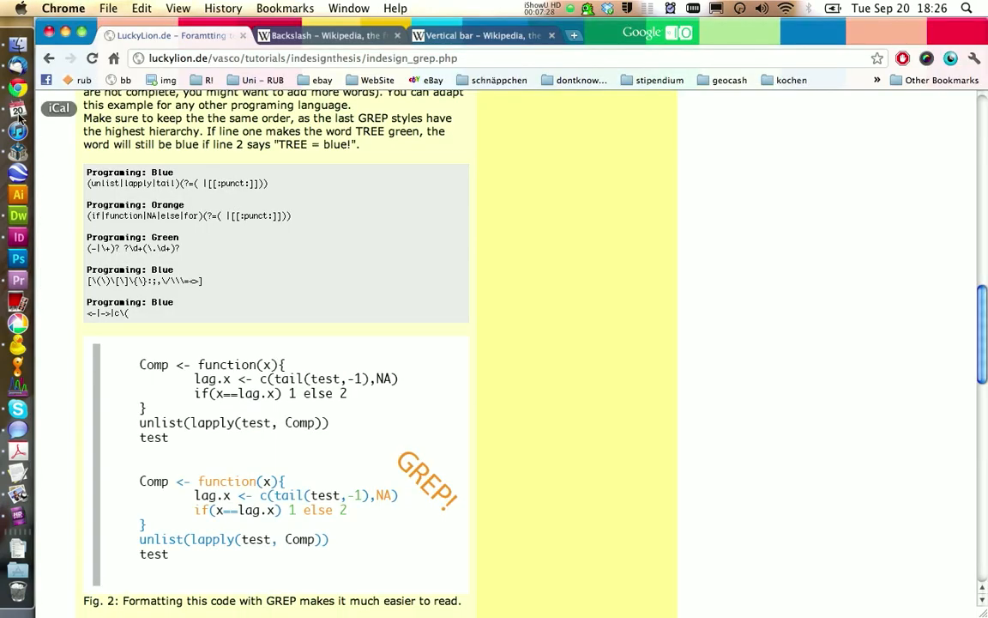
drag(87, 183, 91, 194)
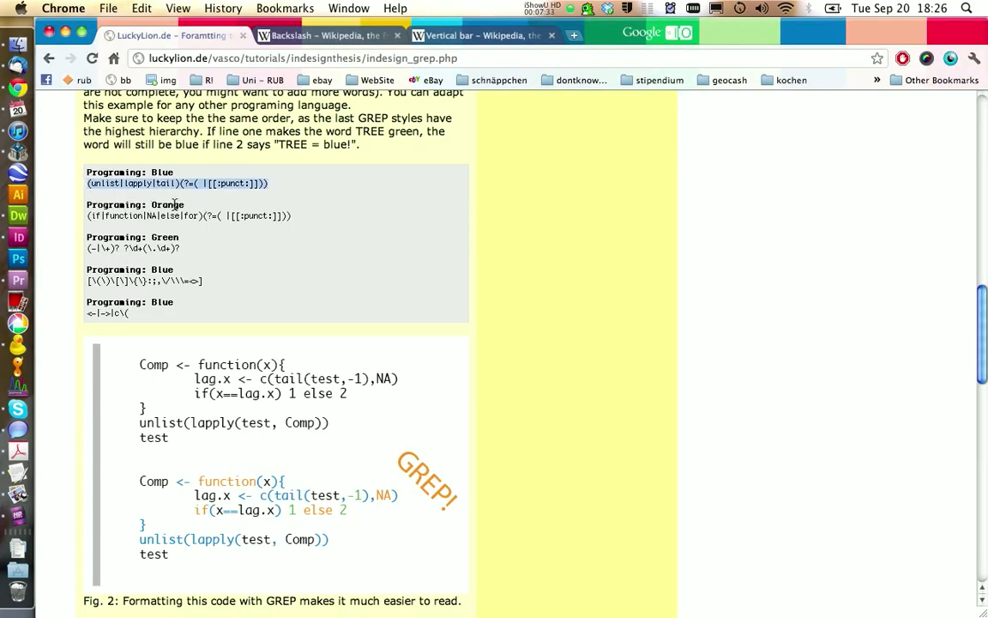
click(18, 237)
click(533, 243)
key(super+v)
- Assign the function-name pattern a new character style, Grep_prog_blue, with the character colour Grep_programing_blue
click(532, 227)
click(566, 433)
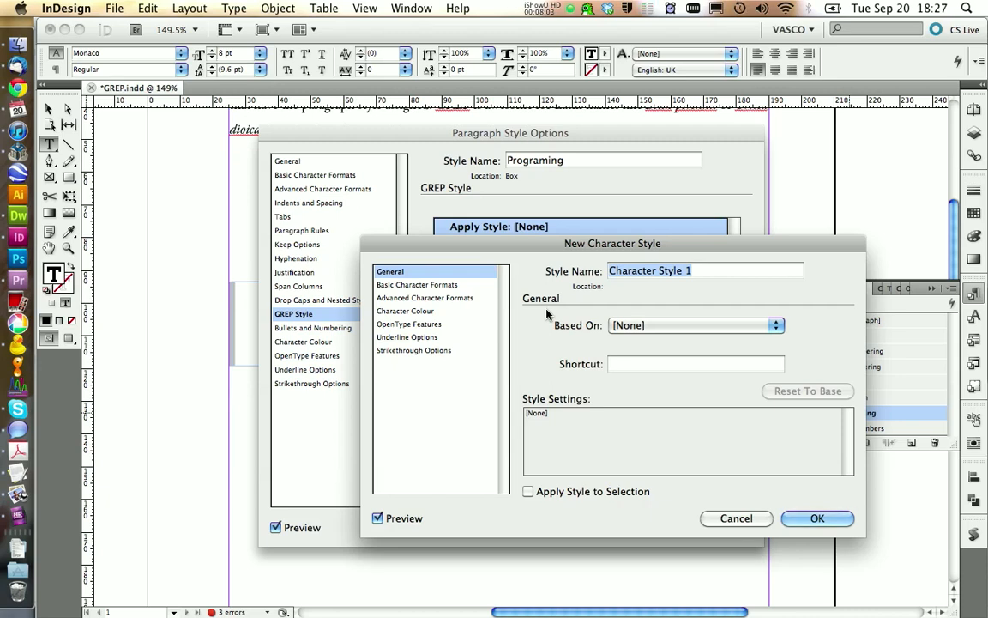
text(Grep_)
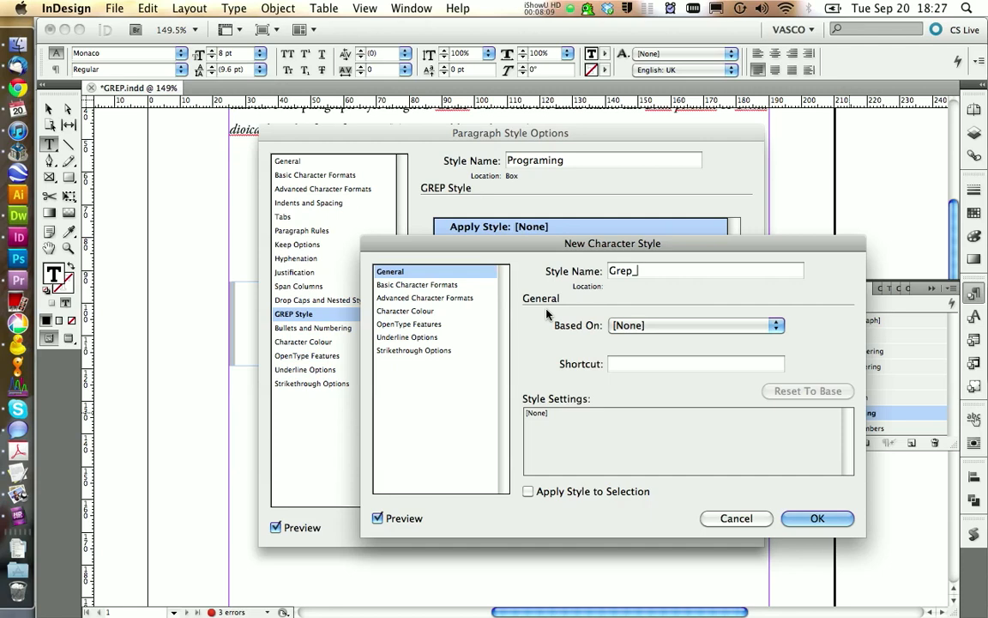
text(prog_blue)
click(399, 311)
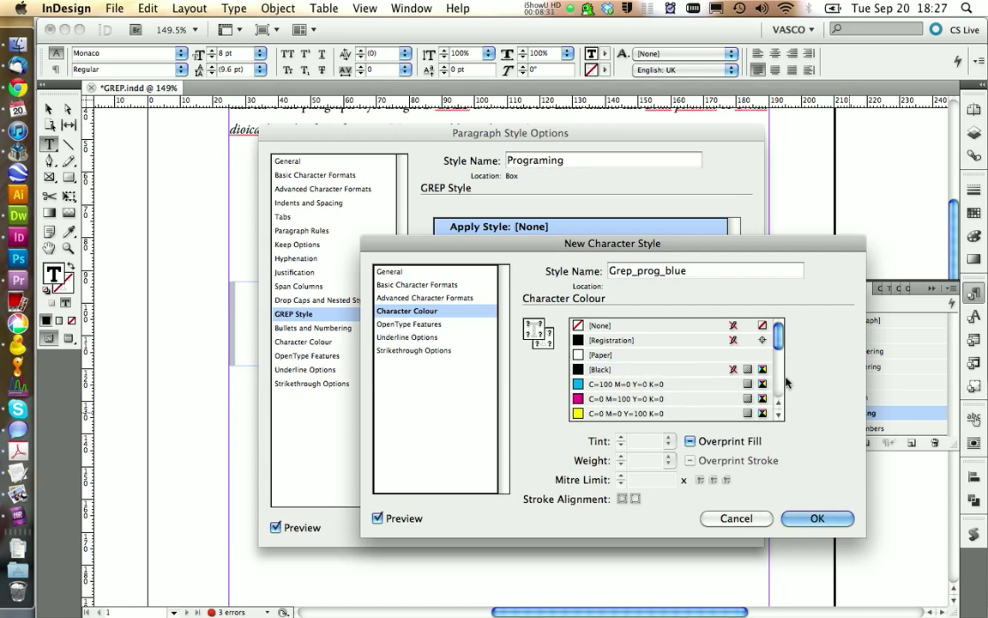
scroll(699, 361, down, 5)
click(630, 399)
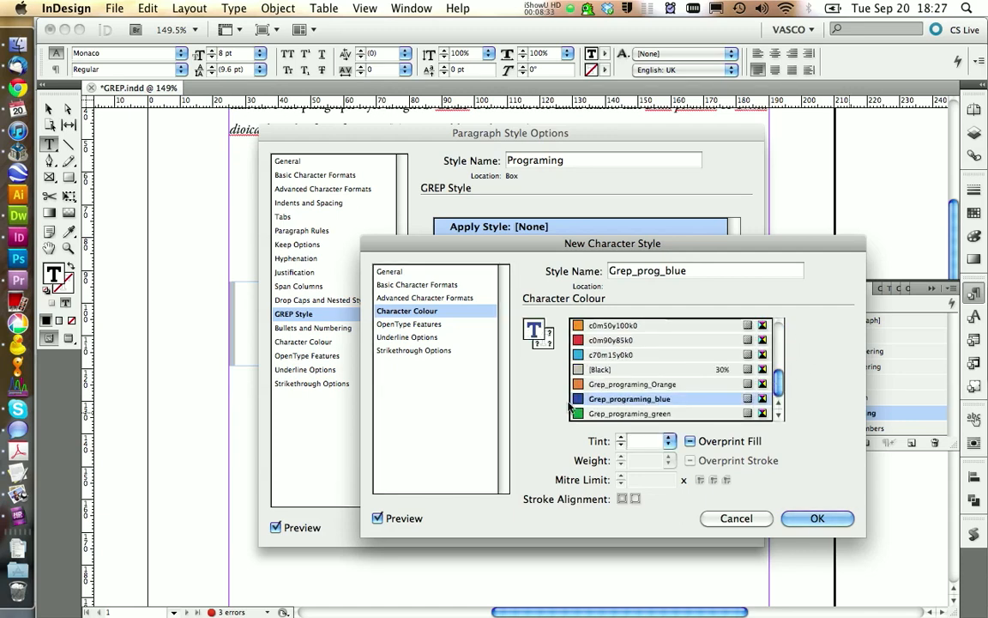
click(810, 519)
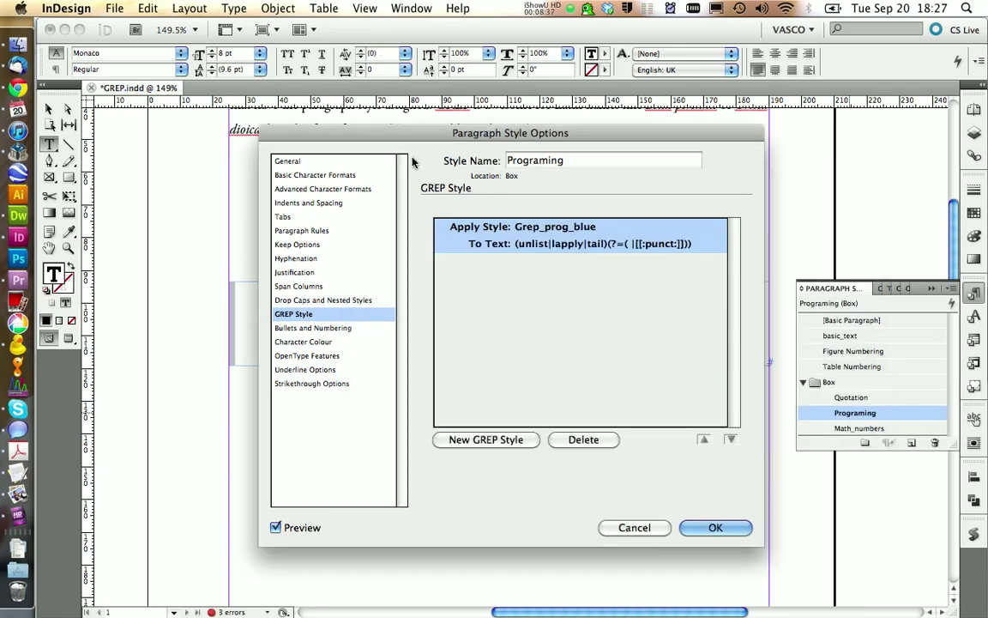
- Add a GREP style for (if|function|NA|else|for)(?=( |[[:punct:]])) with a new character style, Grep_prog_orange, coloured Grep_programing_Orange
drag(432, 134, 621, 80)
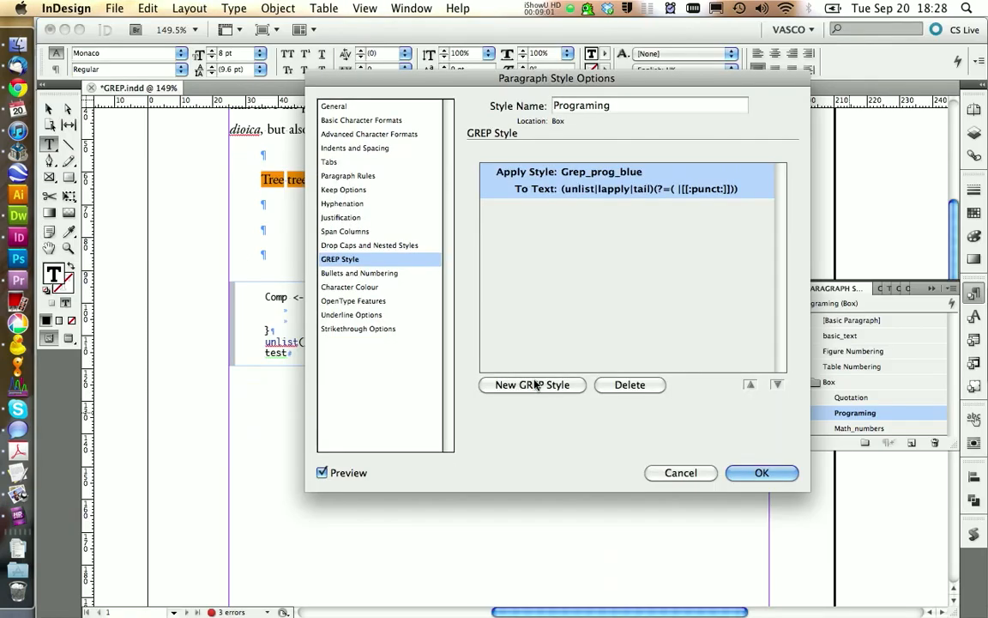
click(532, 384)
click(623, 429)
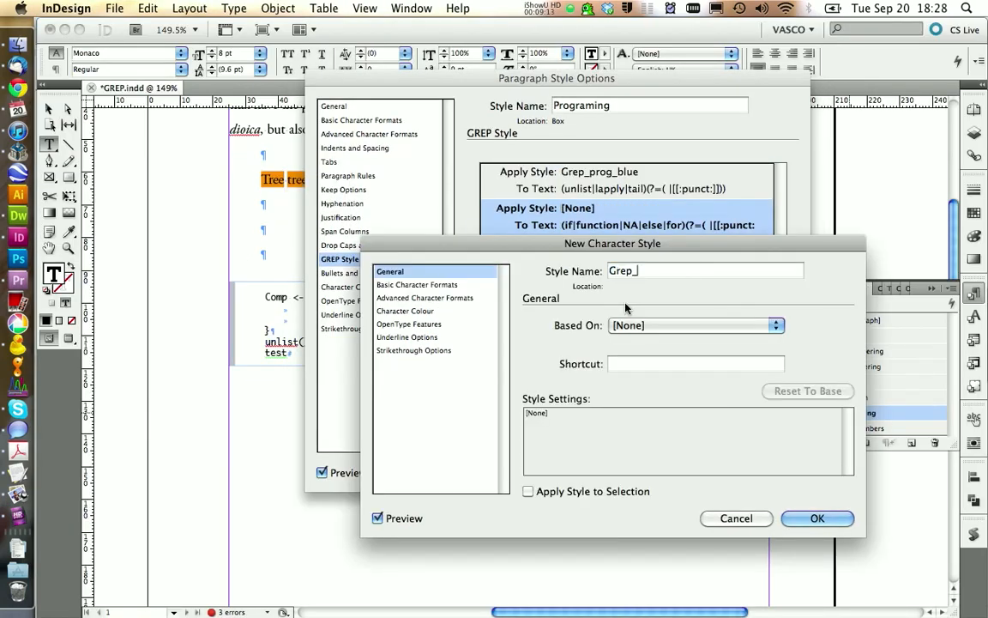
text(prog_ora)
text(nge)
click(405, 311)
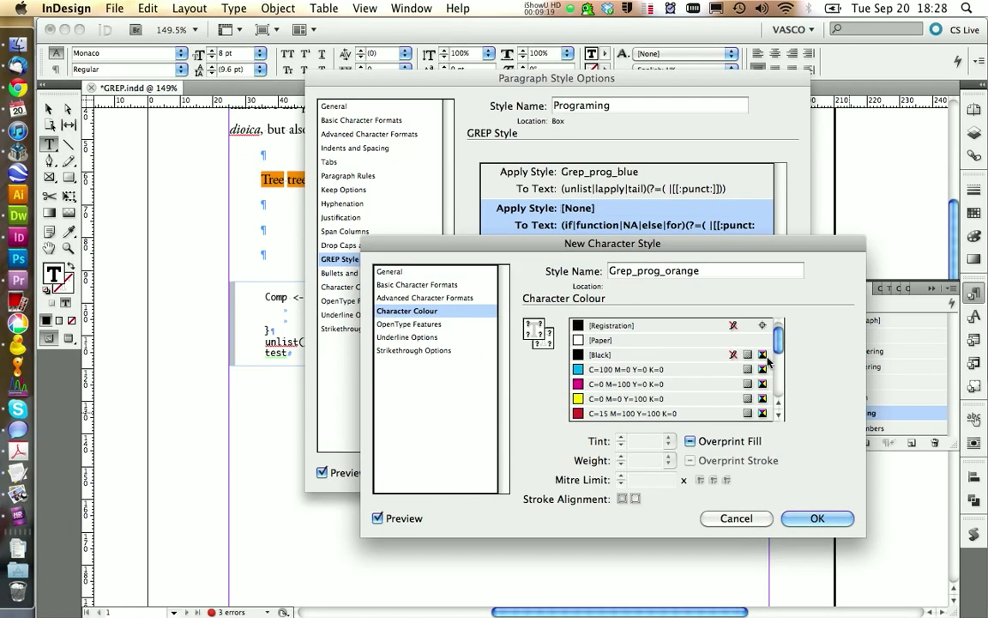
click(635, 382)
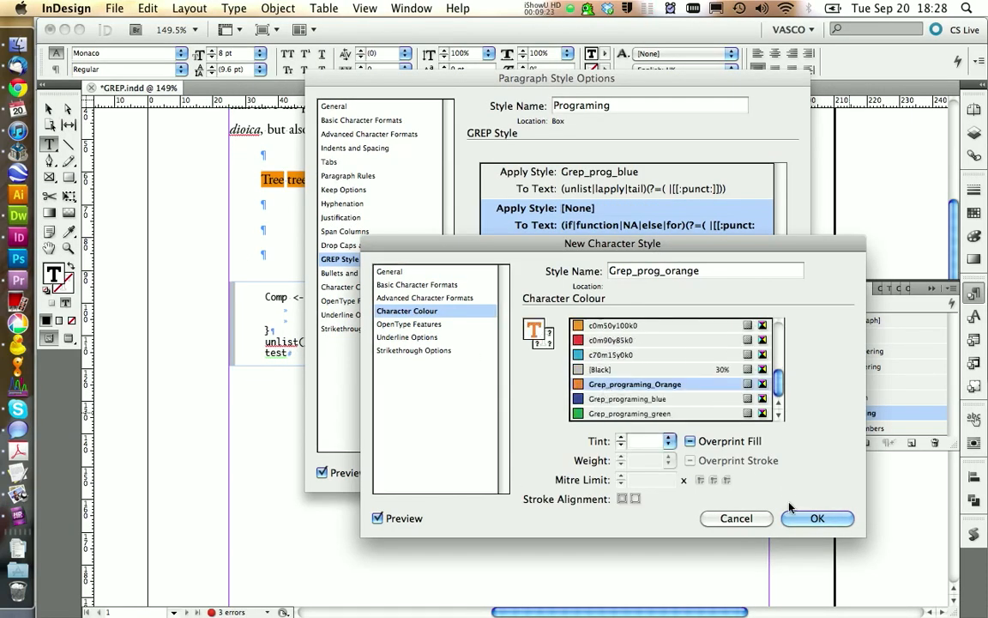
click(817, 519)
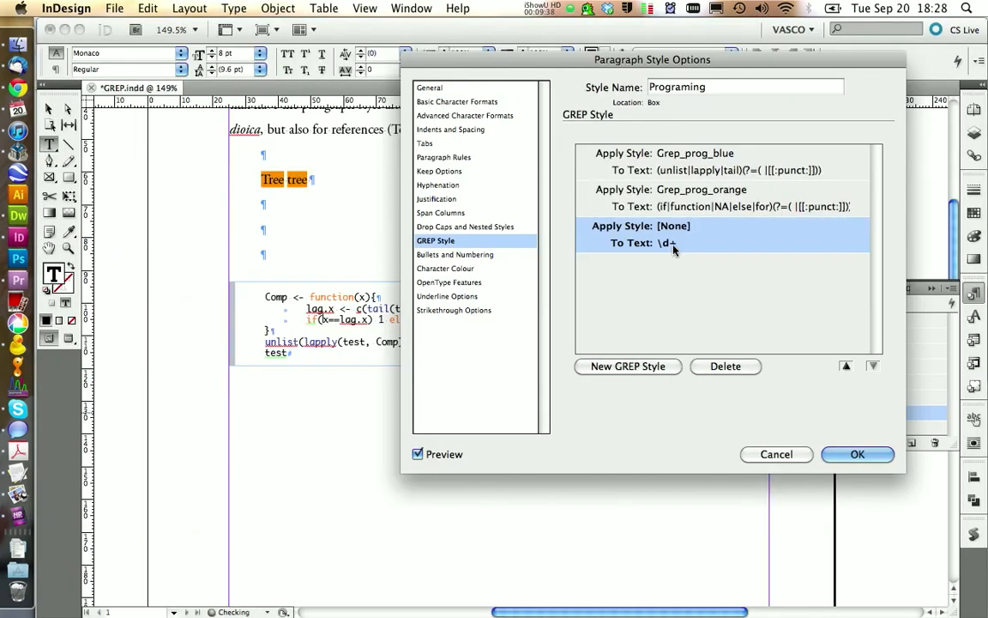
- Add a GREP style for (-|\+)? ?\d+(\.\d+)? with a new character style, grep_prog_green, coloured Grep_programing_green
click(686, 226)
click(725, 460)
text(grep_prog_green)
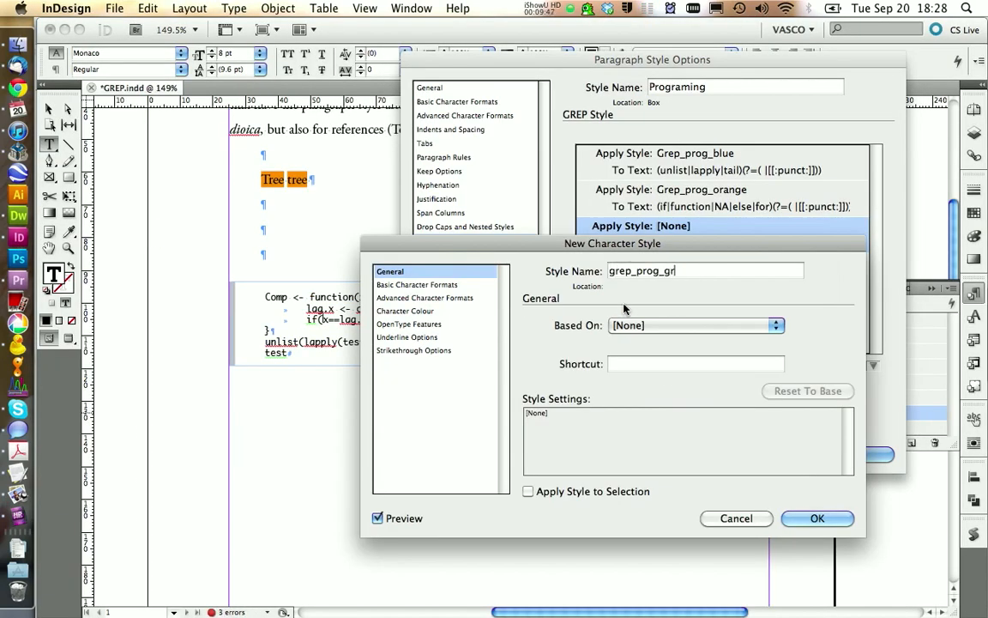
click(408, 323)
click(407, 310)
click(632, 414)
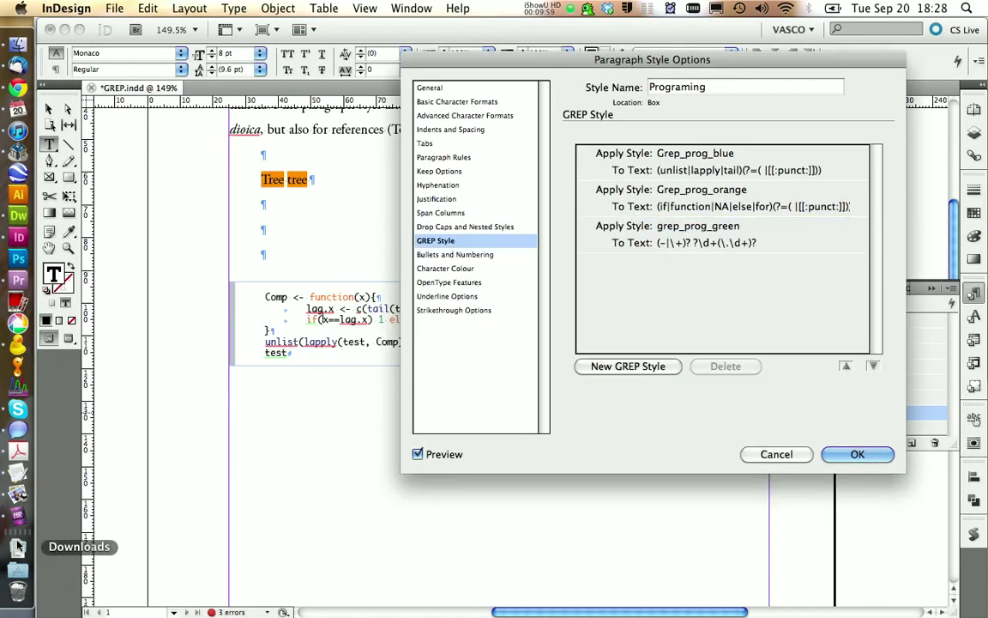
- Add two GREP styles applying Grep_prog_blue to the tutorial page's patterns [\(\)\[\]\{\}:;,\/\\\=<>] and <-|->|c\(, and accept the style options
click(17, 85)
click(18, 237)
click(628, 366)
click(687, 262)
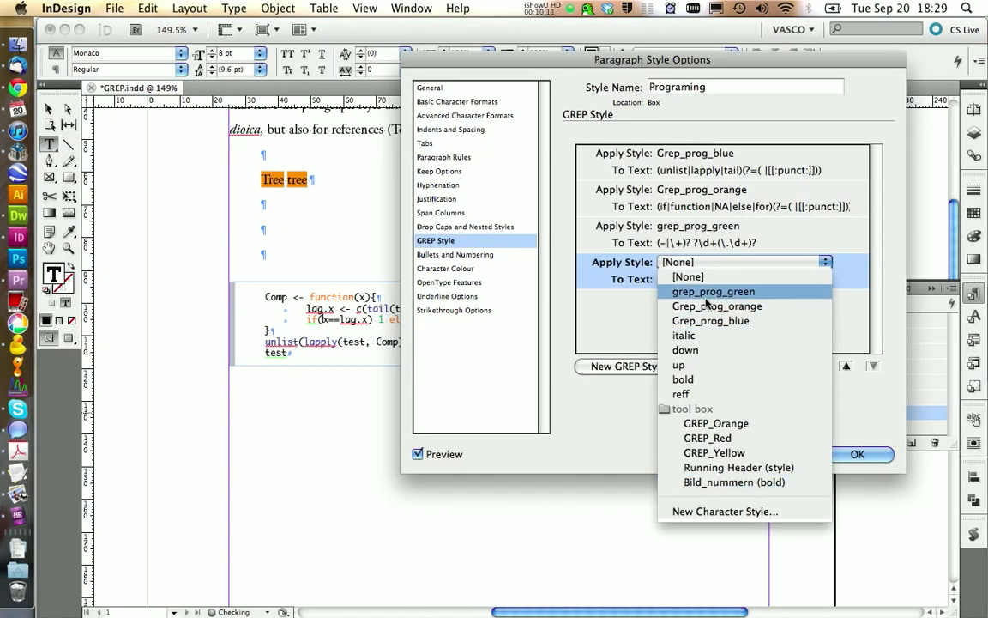
click(706, 317)
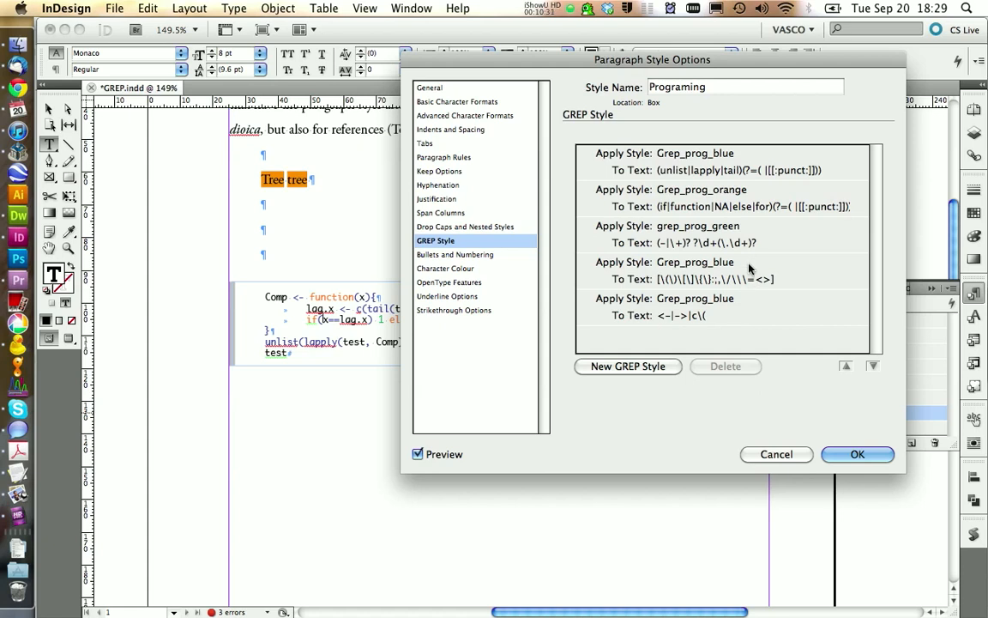
click(858, 453)
- Show the page in Preview mode and examine the colouring of lapply in the code sample
click(474, 357)
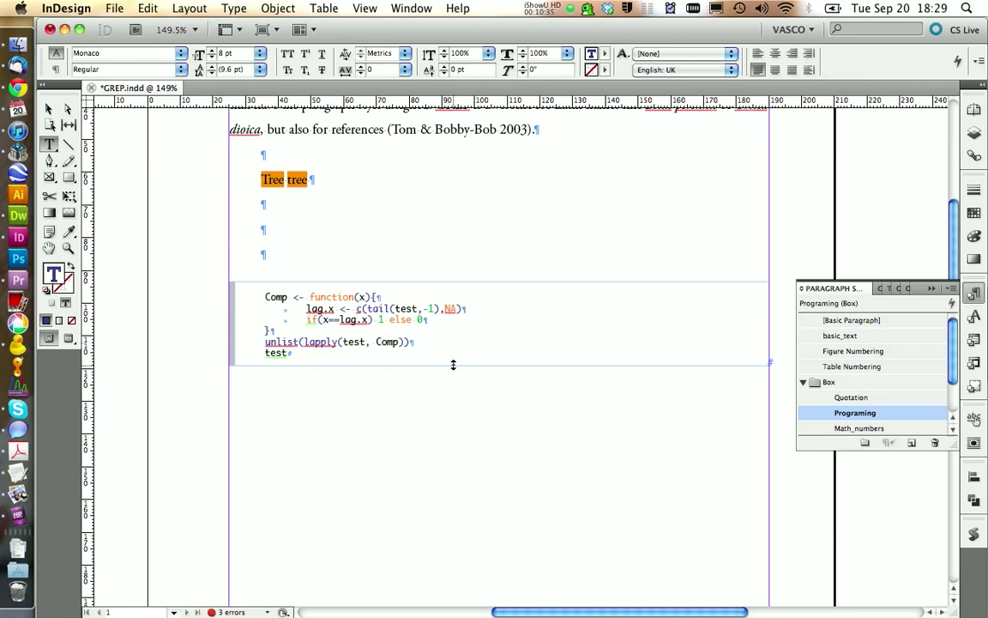
click(69, 339)
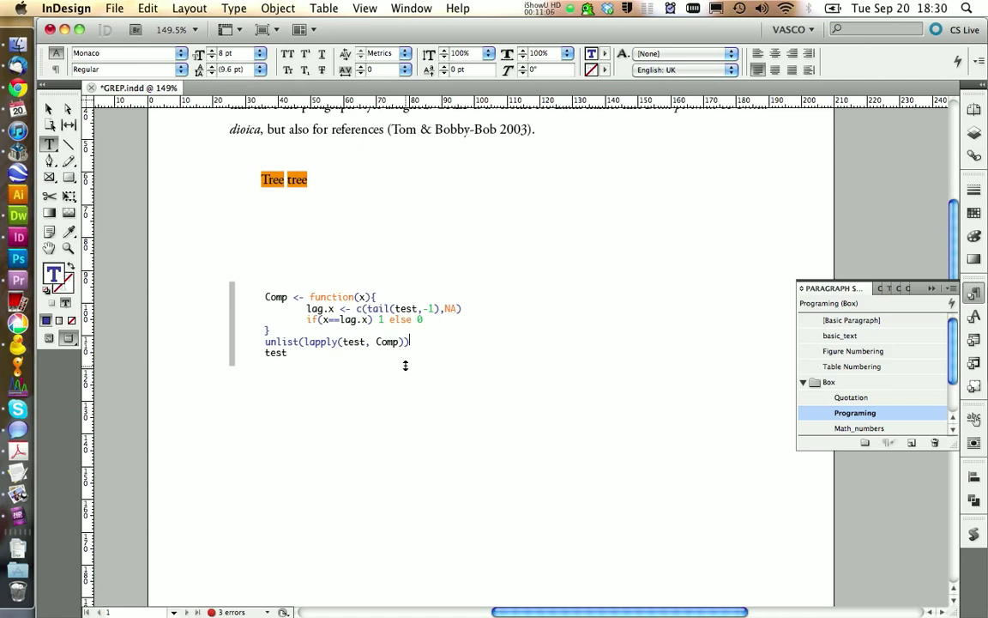
drag(305, 340, 335, 342)
click(304, 352)
- Reopen the Programing style's GREP settings, review the blue and orange keyword patterns, and close the options
right_click(889, 417)
click(772, 421)
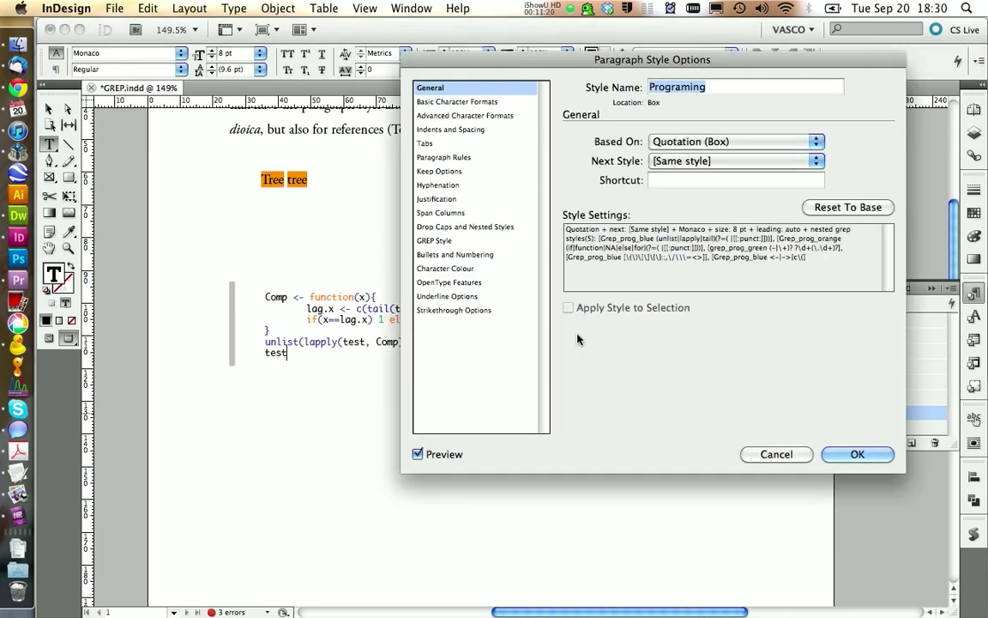
click(434, 241)
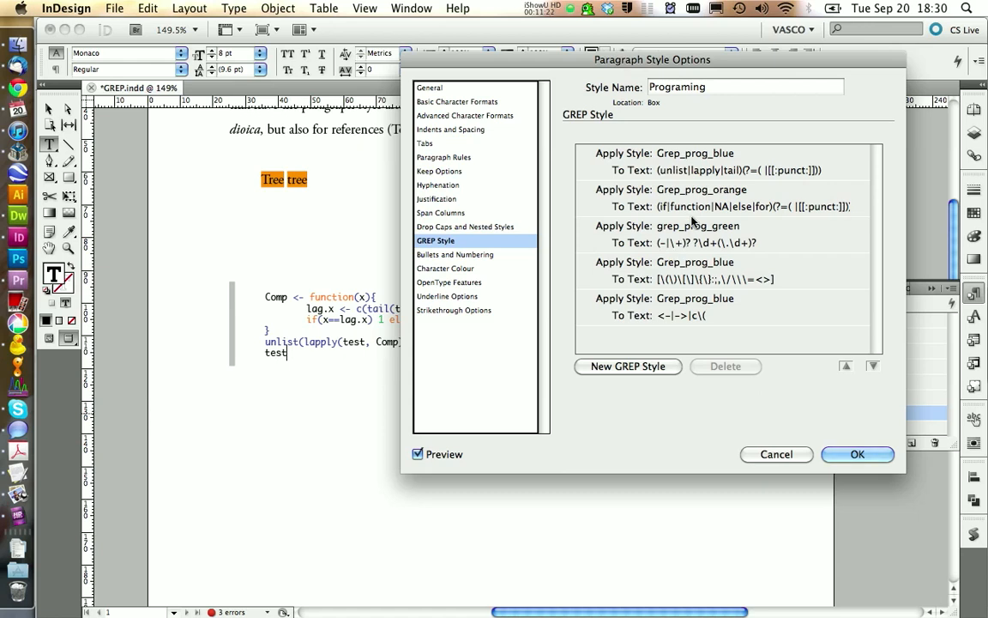
click(706, 175)
click(708, 206)
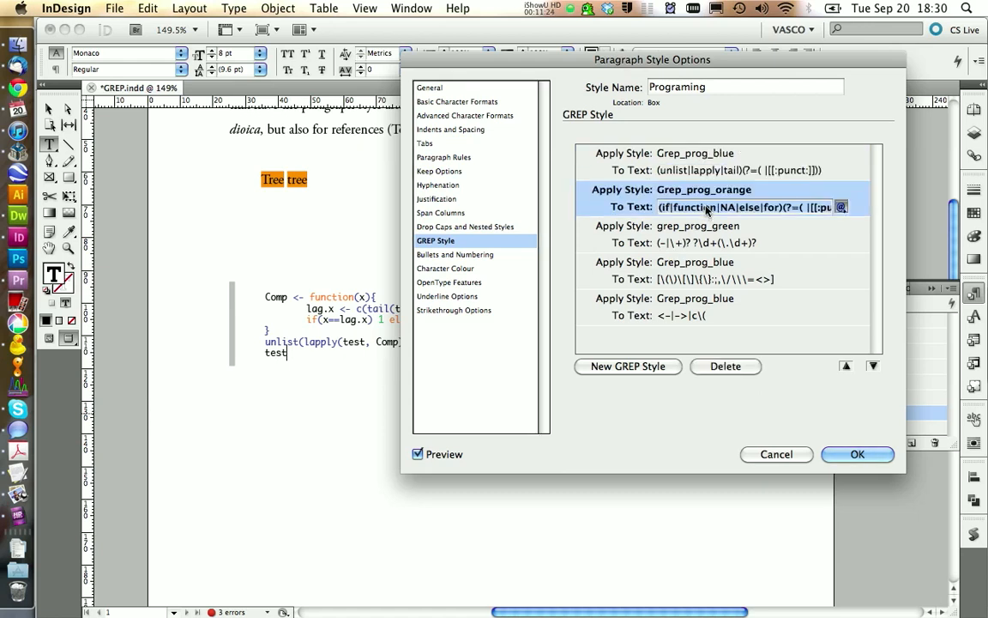
click(853, 455)
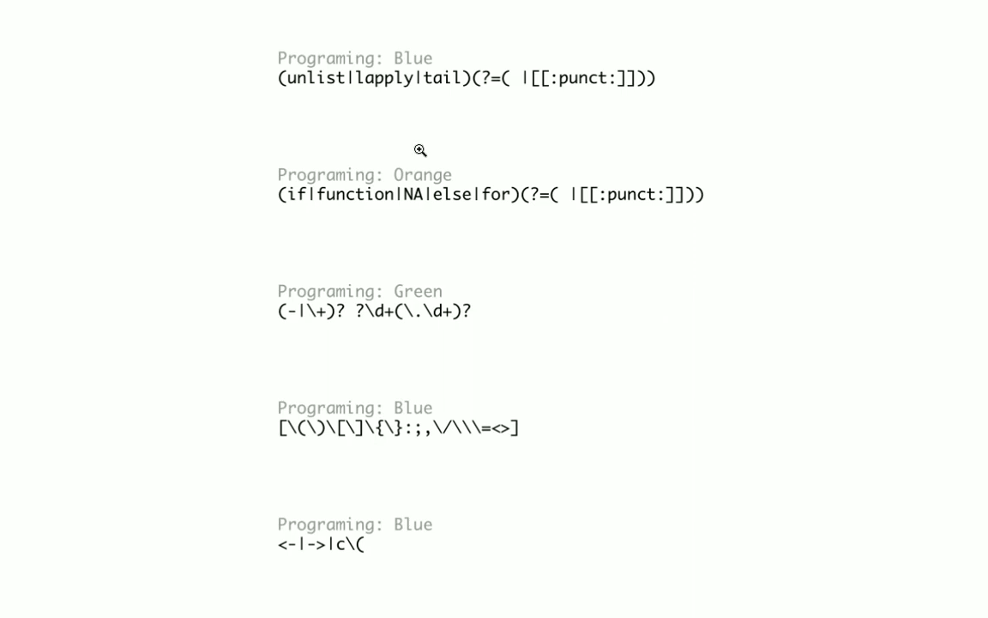
- Zoom in on the blue and orange keyword patterns in the pattern overview
drag(261, 35, 723, 228)
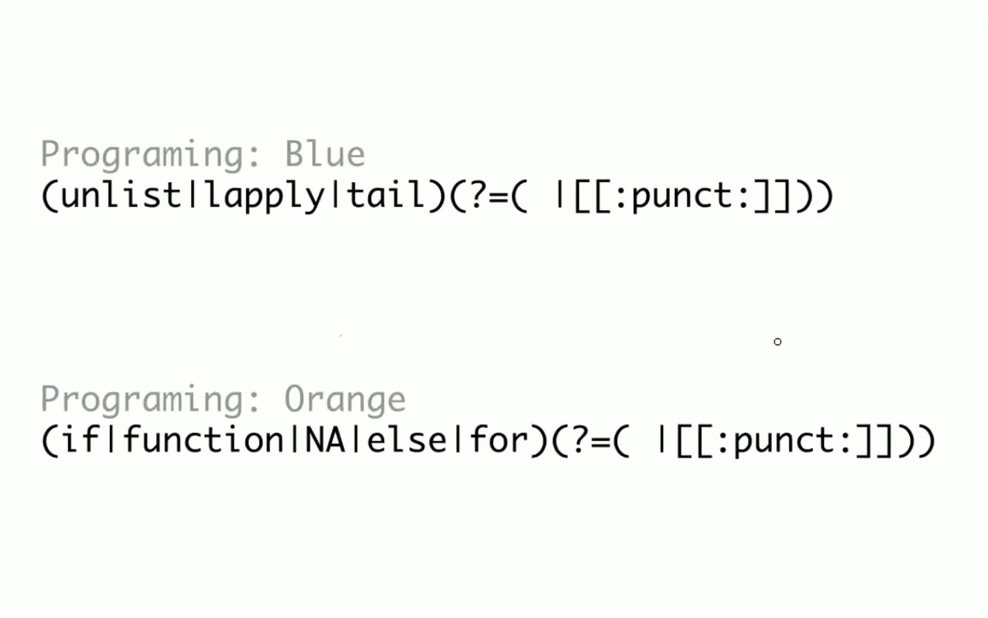
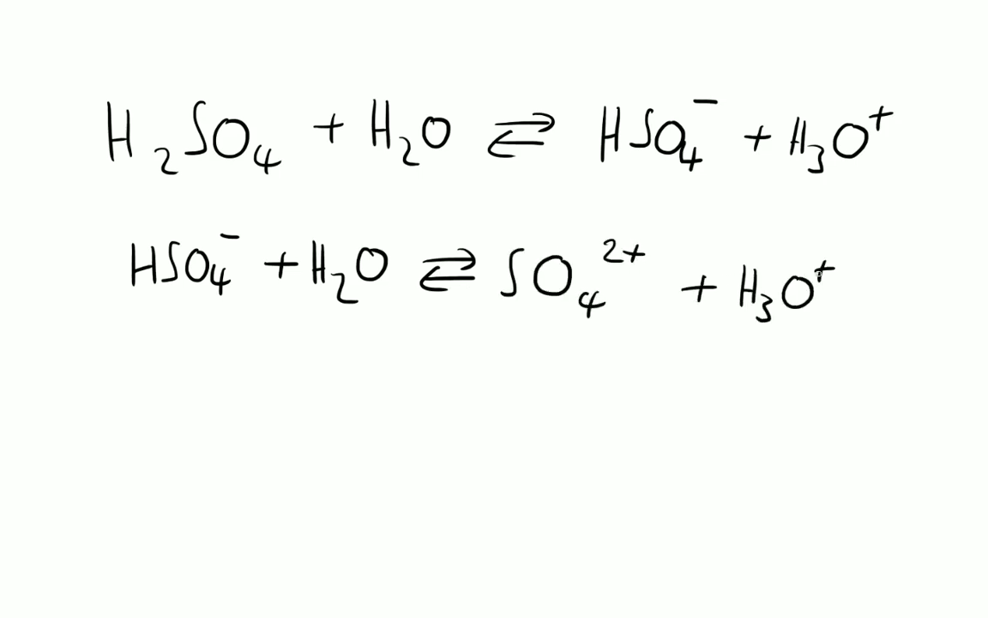
- Handwrite blue state symbols beneath H2SO4, H2O and HSO4⁻ in the first reaction equation
drag(301, 178, 291, 200)
drag(306, 170, 304, 206)
drag(456, 185, 469, 197)
drag(477, 169, 476, 199)
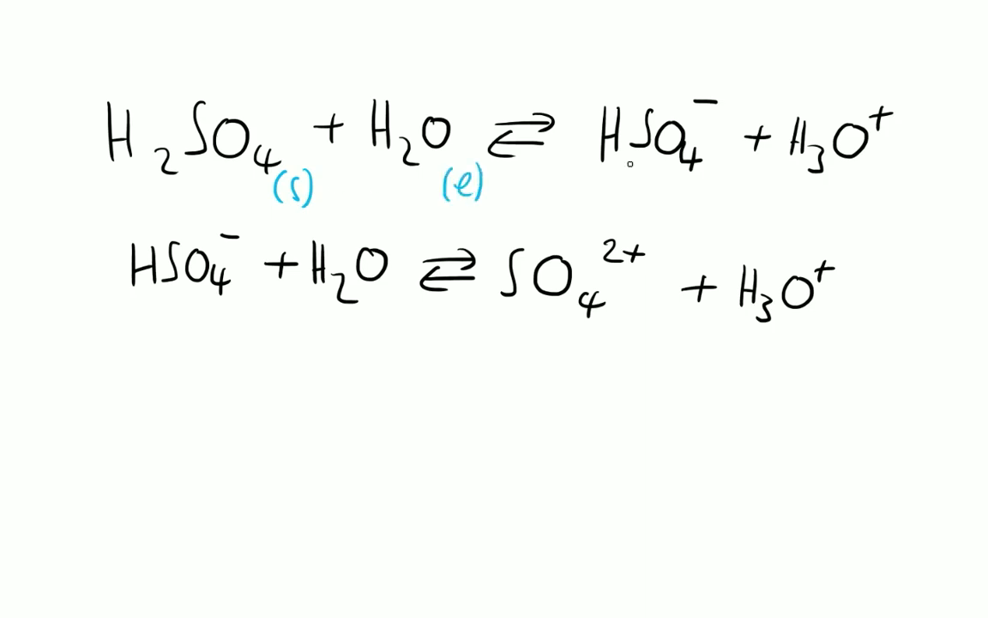
drag(712, 185, 718, 190)
drag(730, 177, 736, 197)
drag(743, 168, 744, 195)
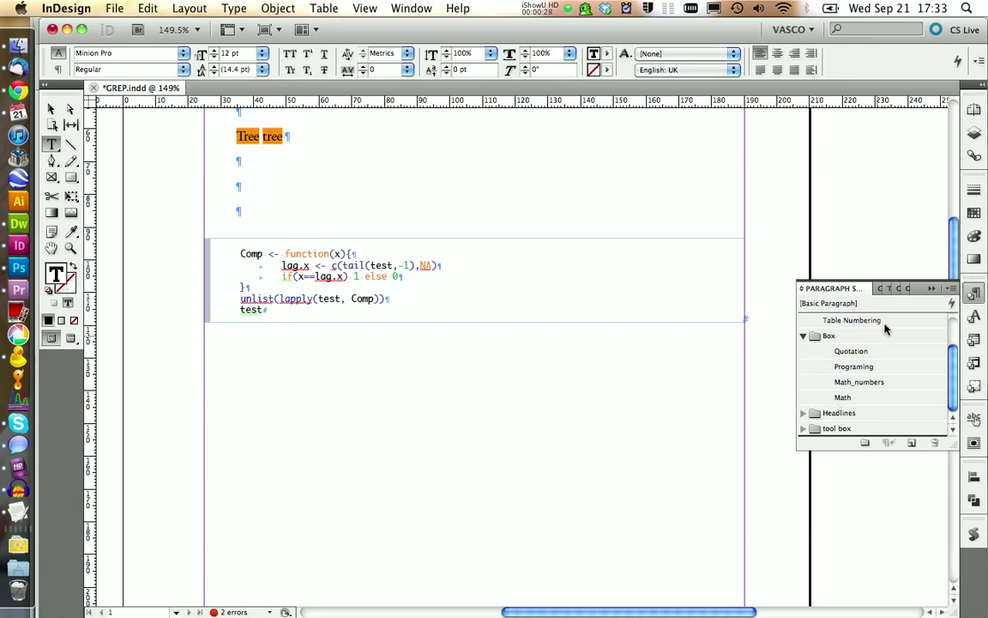
- Open the x-Table_box_template master and paste a copy of the two-row math equation table below the original
click(974, 112)
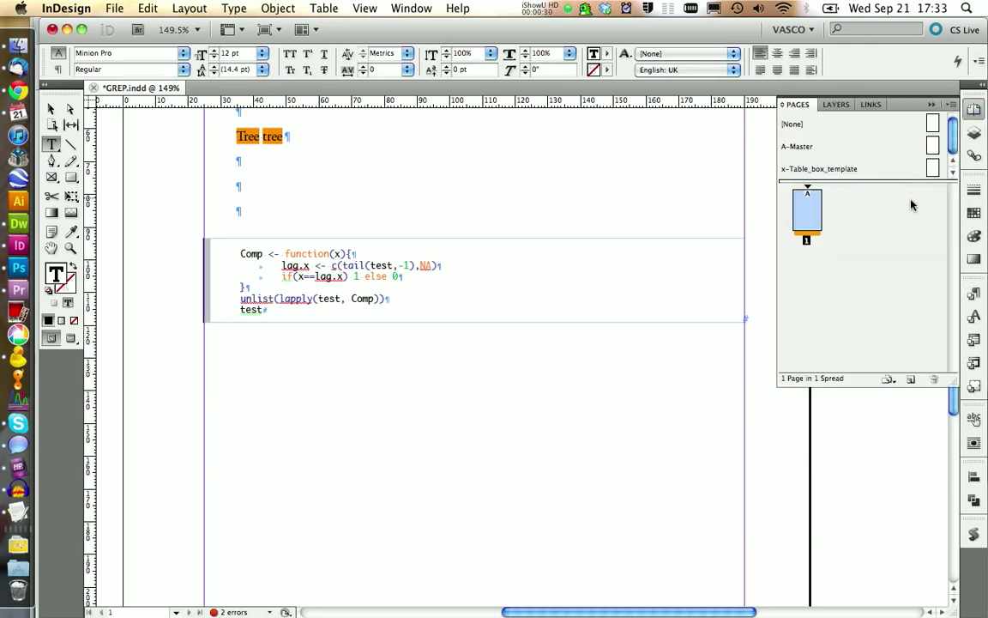
double_click(831, 169)
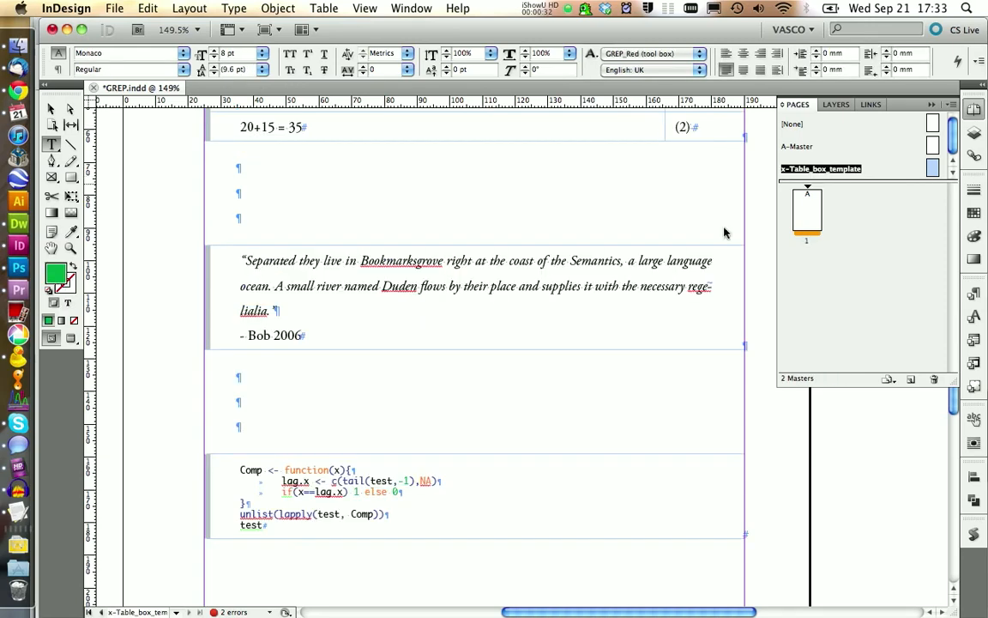
drag(280, 335, 381, 357)
drag(656, 355, 673, 356)
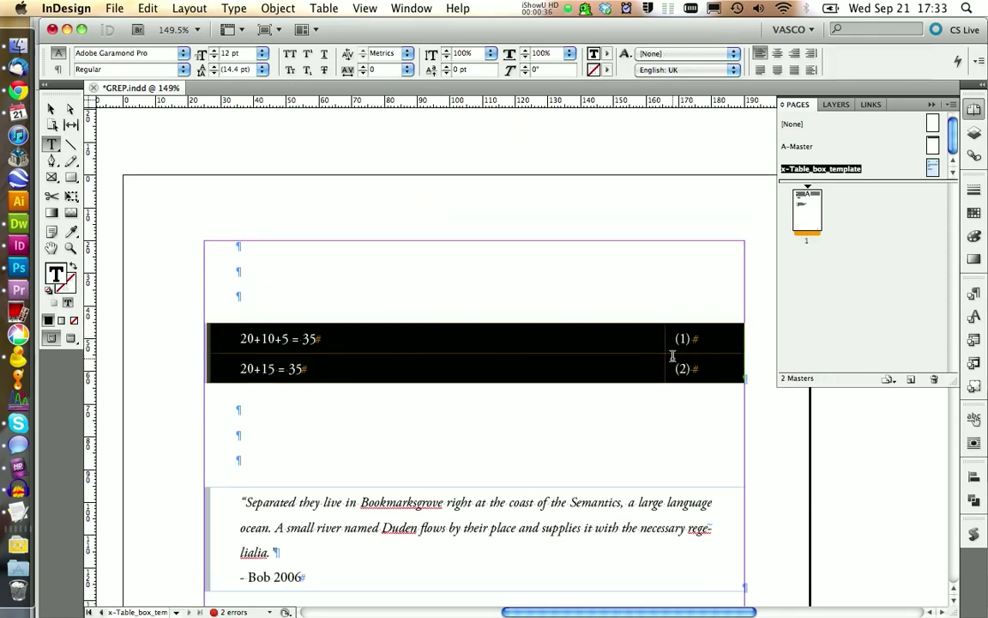
click(277, 430)
text(20+10+5 = 35	(3) 20+15 = 35	(4))
key(Return)
- Duplicate the Math paragraph style of the copied table's equations and name the duplicate Chem
click(249, 456)
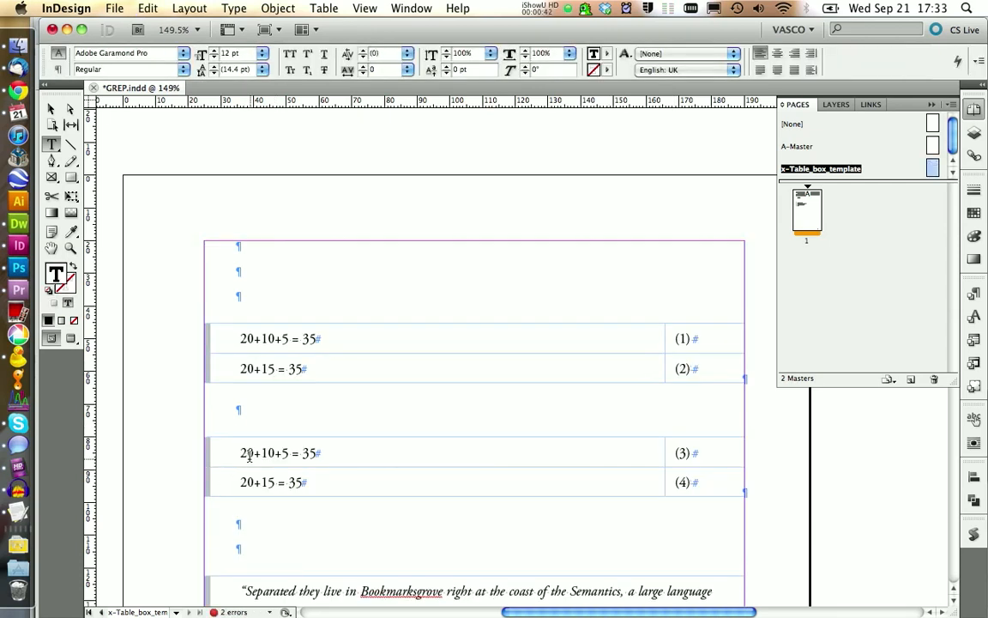
click(974, 292)
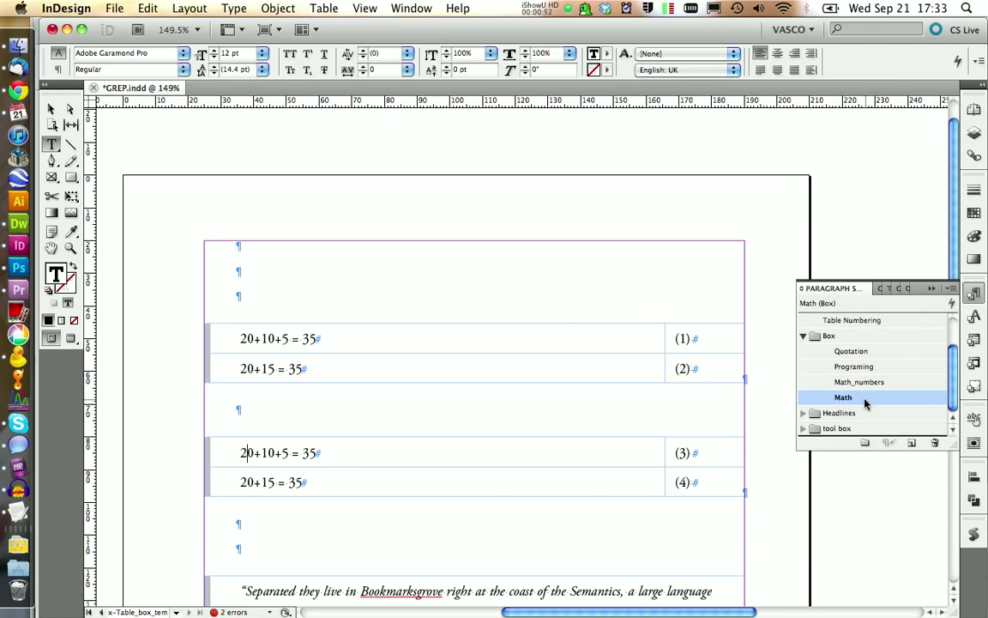
right_click(865, 402)
click(783, 420)
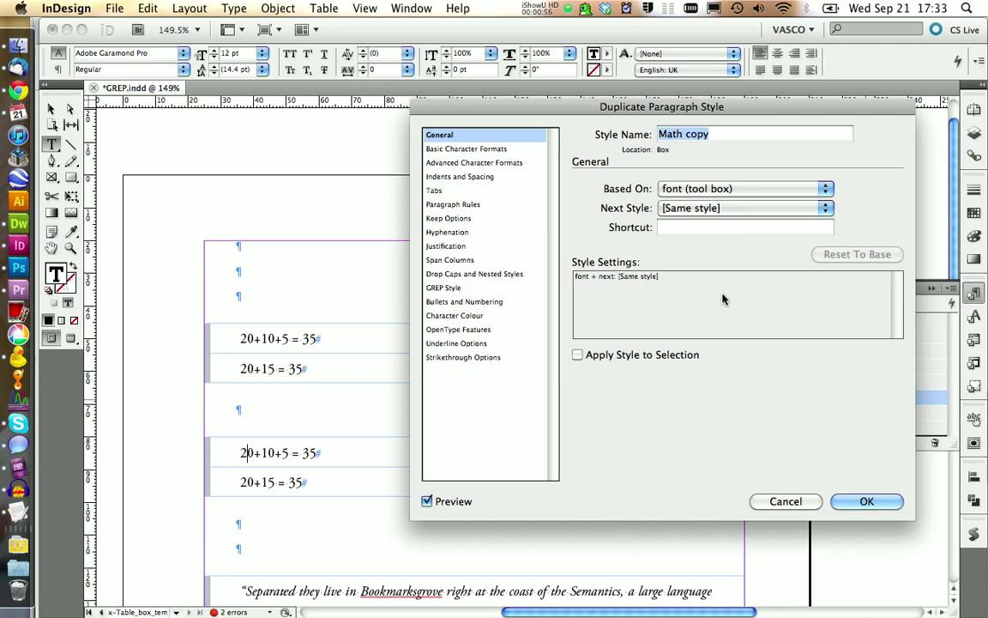
text(Chem)
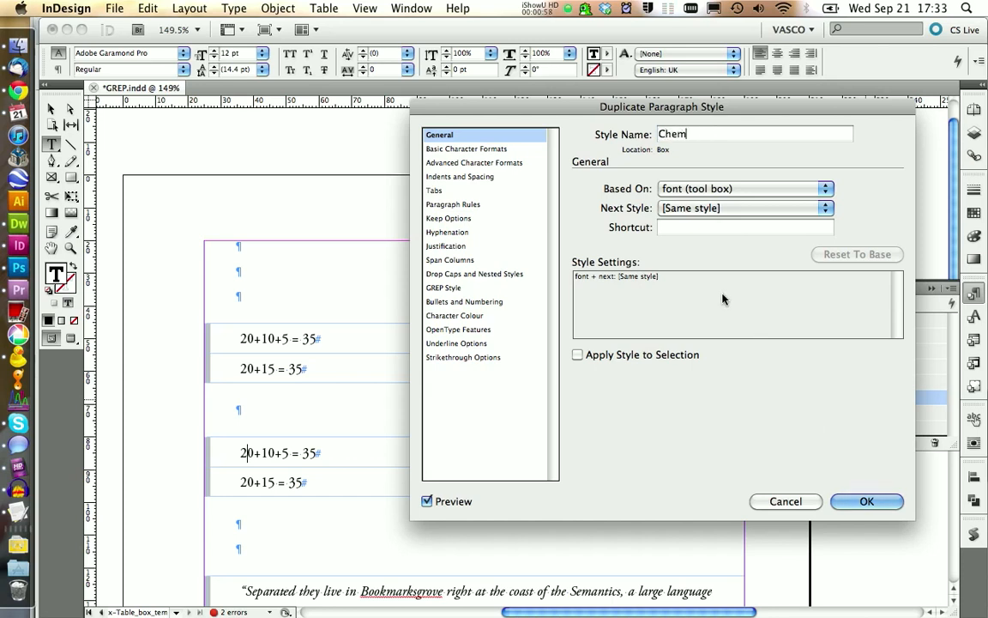
- Add a GREP style to Chem applying down to the tutorial page's element-number pattern beginning (?<=[(Na)|(Cl)|(H)|(C)|(O)|(S)|(N)])\d{1,3}
click(447, 288)
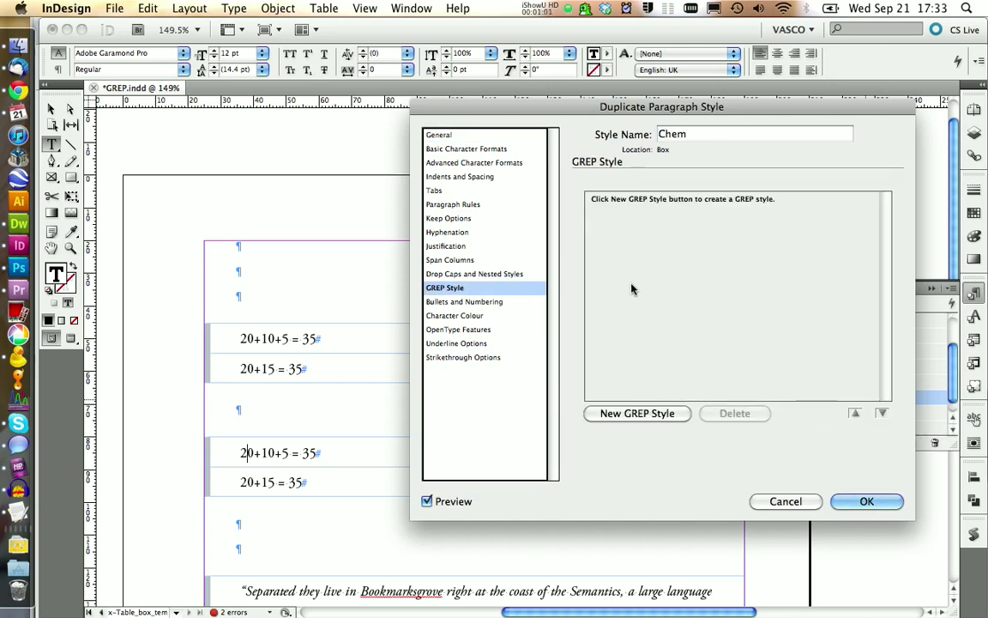
click(638, 413)
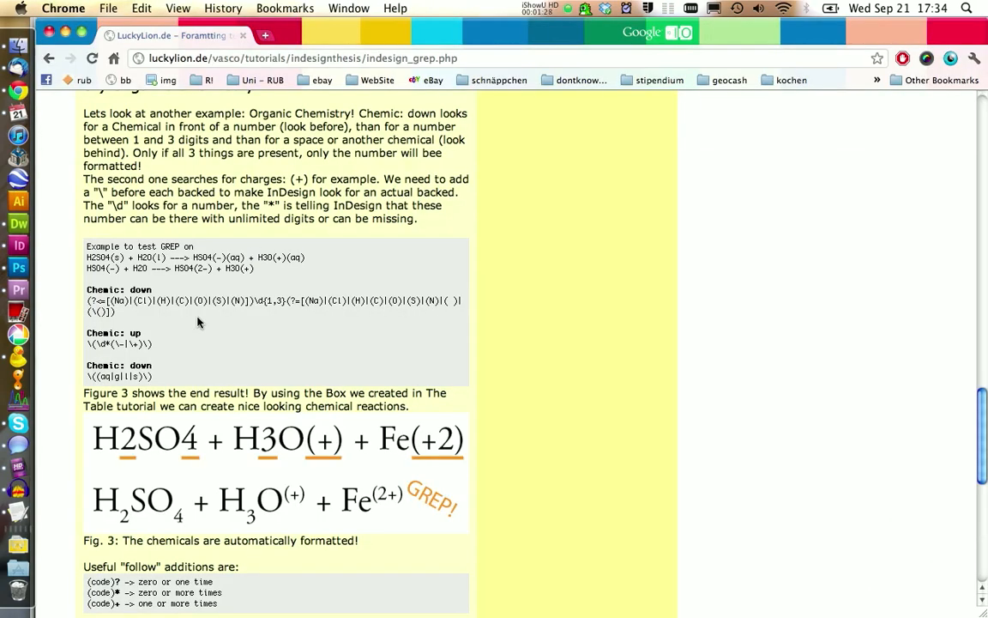
drag(86, 301, 117, 312)
key(super+c)
click(18, 246)
click(677, 218)
drag(688, 218, 662, 218)
key(super+v)
click(692, 201)
click(696, 288)
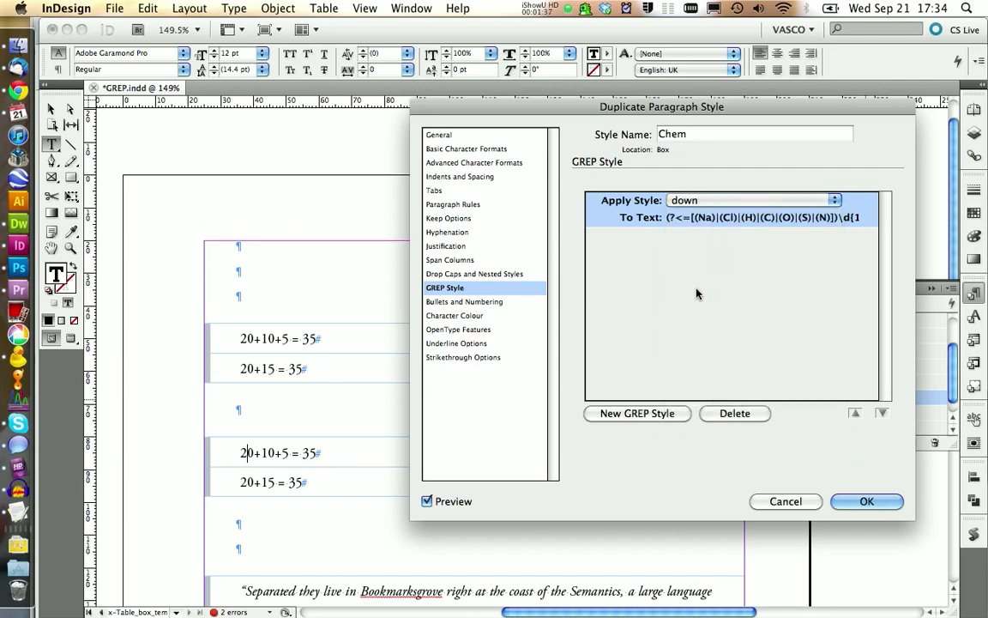
- Add a second GREP style to Chem applying up to the tutorial page's charge pattern \(\d*(\-|\+)\)
click(637, 413)
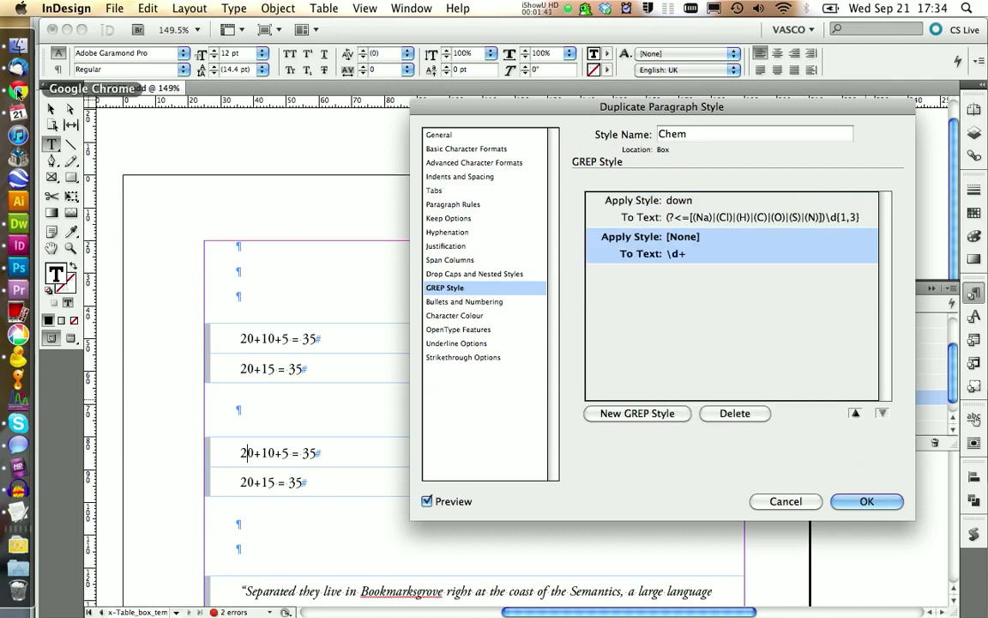
click(18, 89)
click(18, 245)
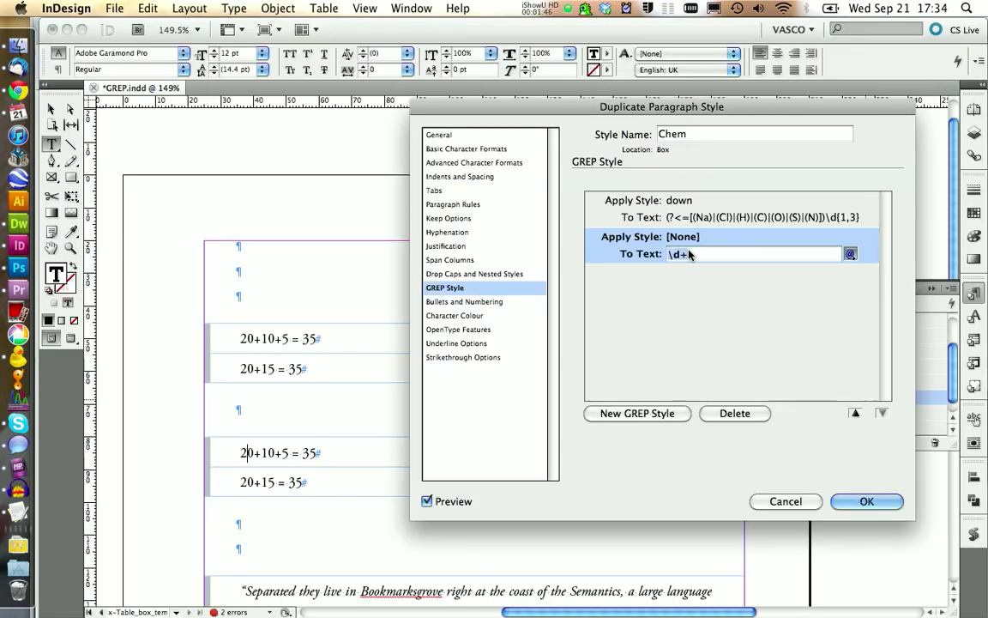
click(683, 236)
click(638, 309)
drag(688, 254, 667, 254)
key(super+v)
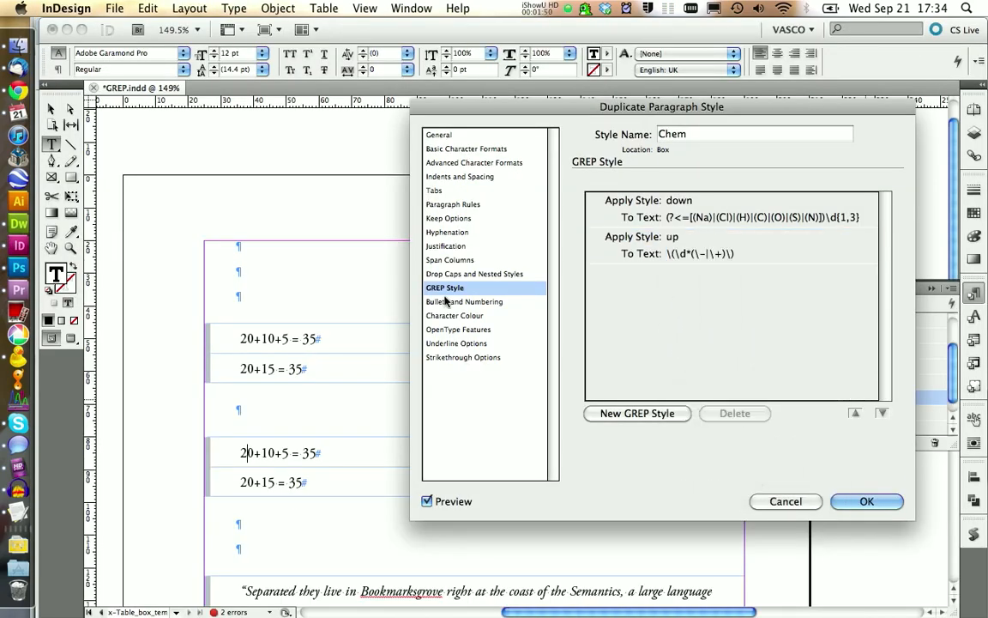
- Add a third GREP style to Chem applying down to the tutorial page's state pattern \((aq|g|l|s)\)
click(18, 90)
drag(87, 376, 152, 375)
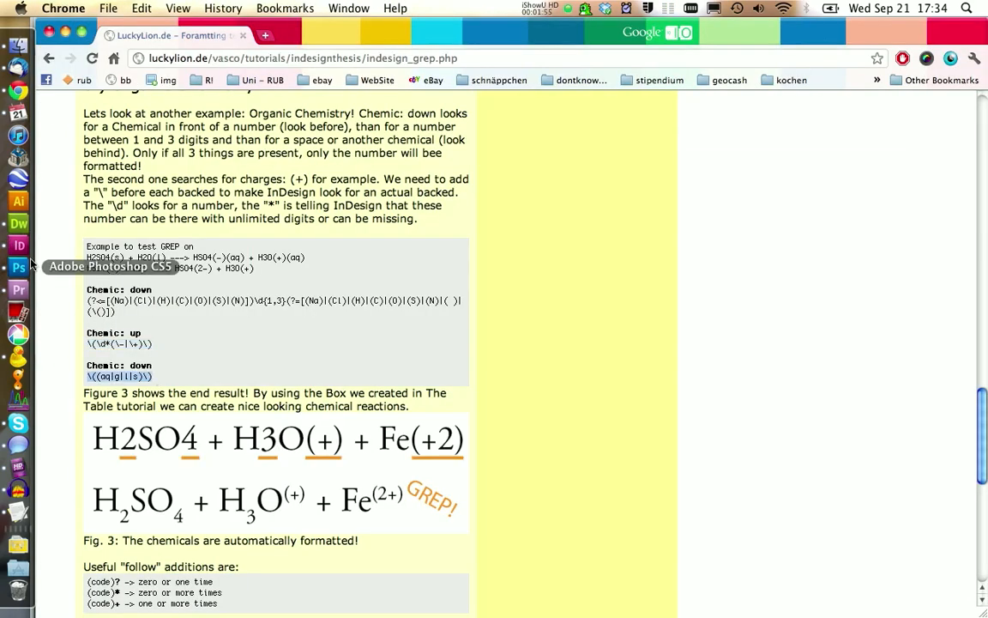
key(super+c)
click(18, 246)
click(686, 273)
click(706, 364)
drag(687, 290, 666, 290)
key(super+v)
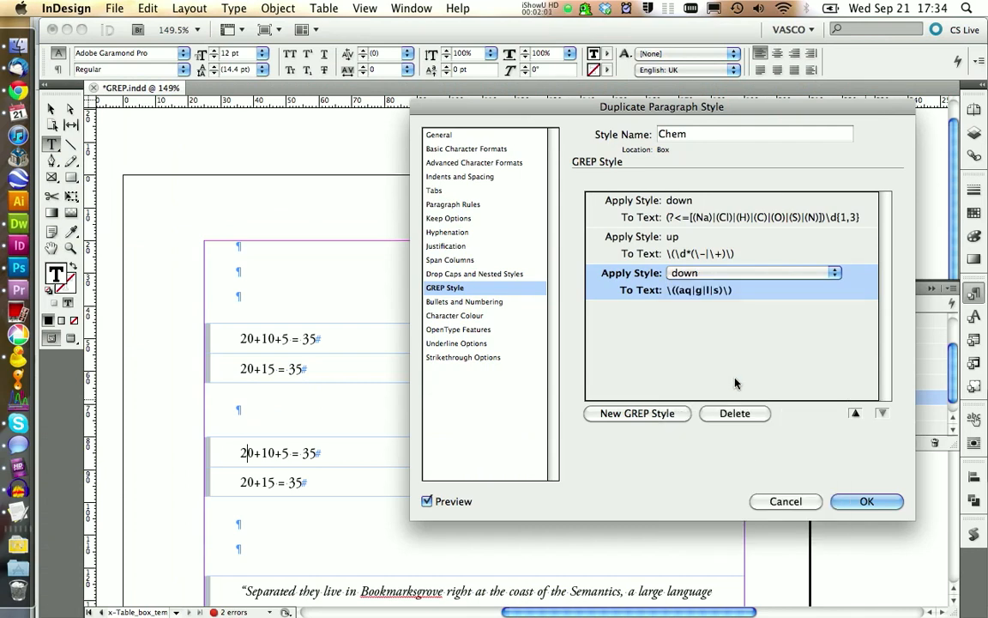
- Accept the Chem style and apply it to both equation cells of the copied table
click(856, 501)
drag(559, 459, 583, 471)
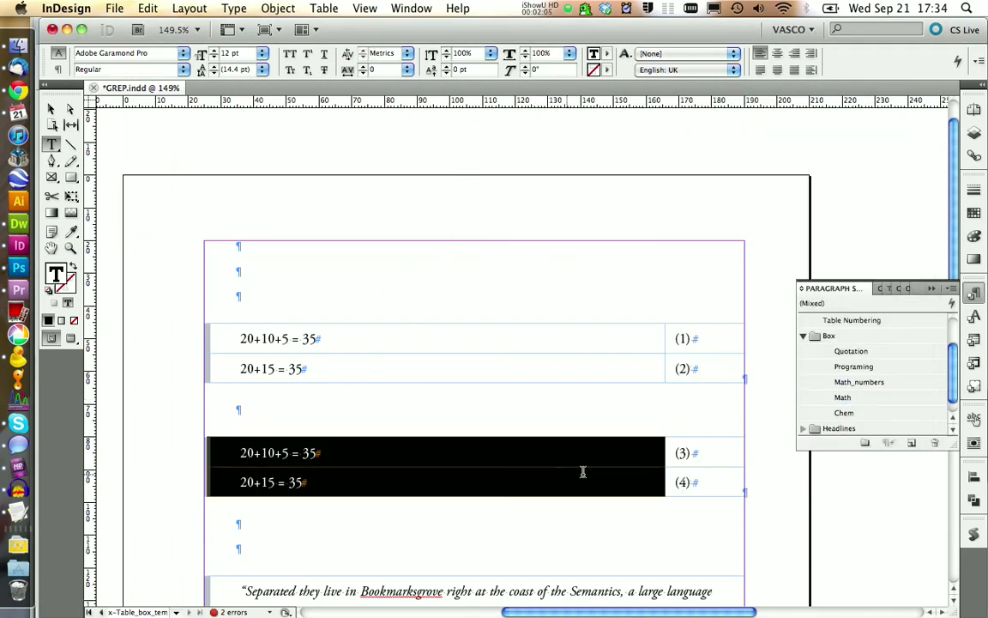
click(845, 414)
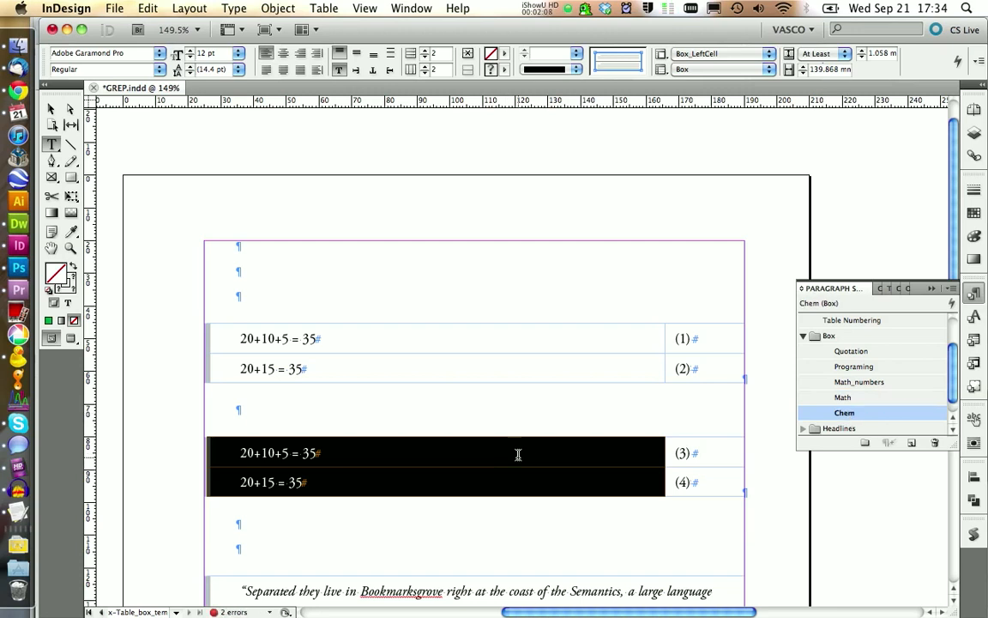
- Duplicate the Math_numbers paragraph style and name the duplicate Chem_numbers
click(723, 455)
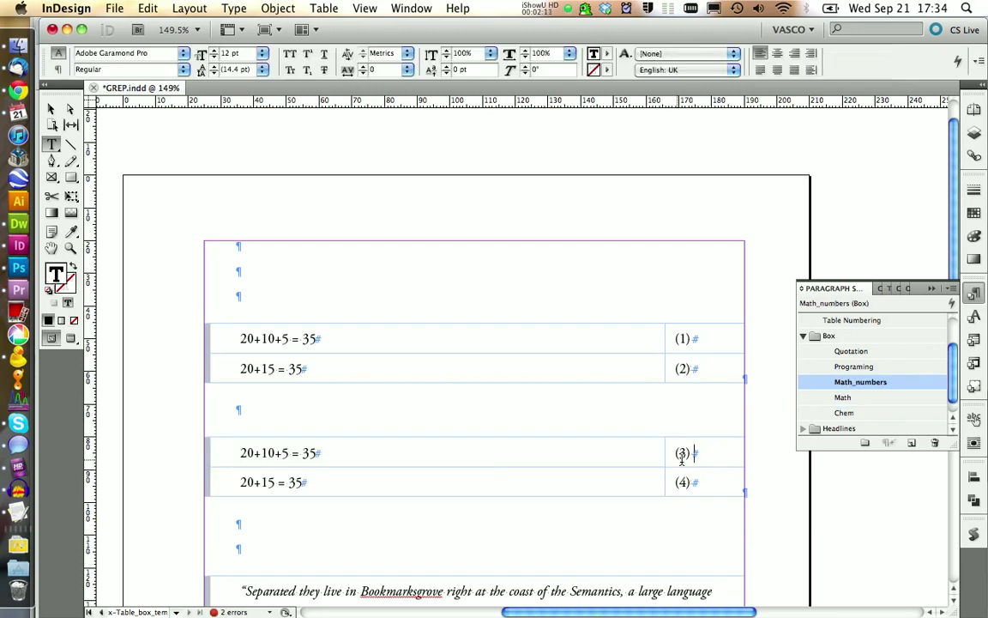
right_click(841, 387)
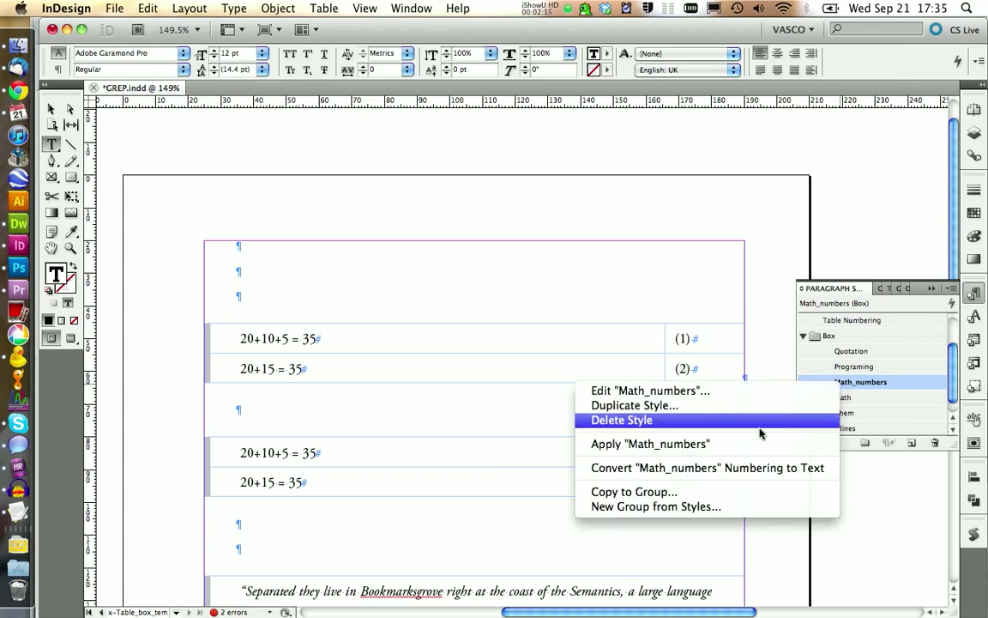
click(725, 405)
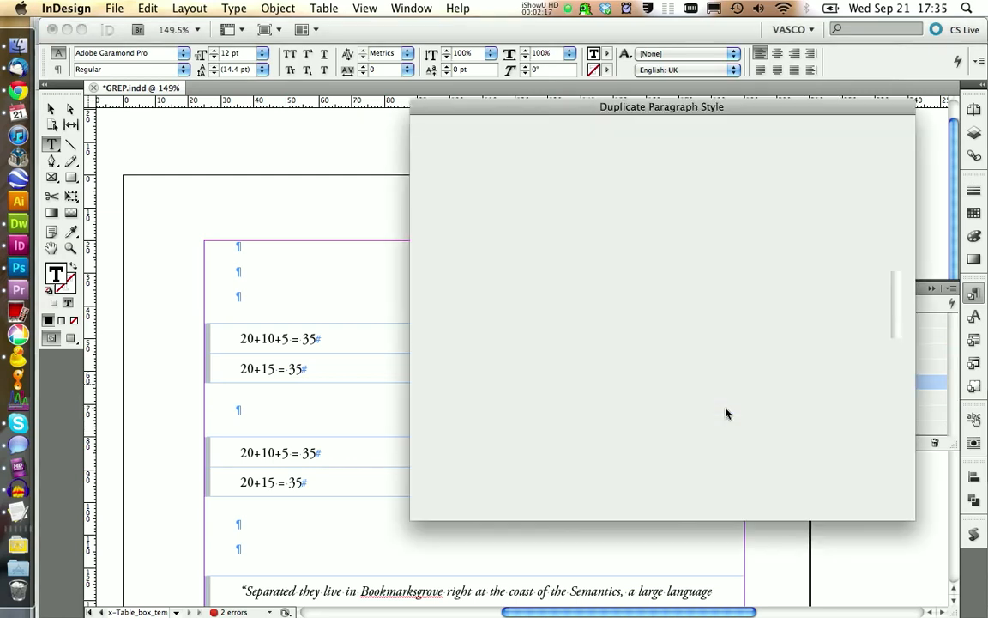
click(732, 134)
drag(732, 133, 782, 139)
key(BackSpace)
drag(683, 136, 645, 129)
text(Chem_numbers)
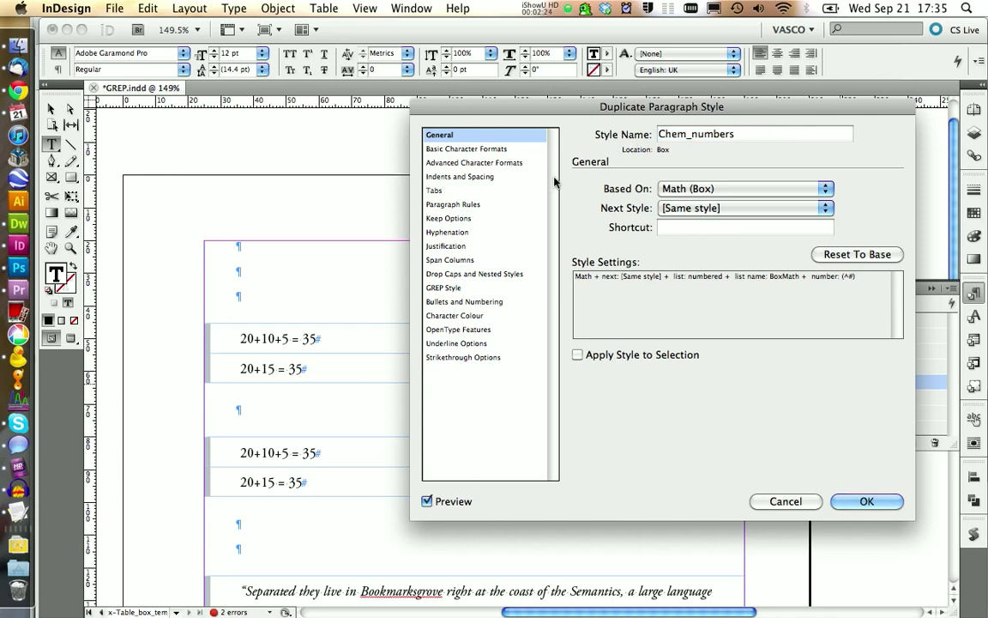
- Assign the Chem_numbers style's numbering to a new list named BoxChem and accept the style
click(478, 303)
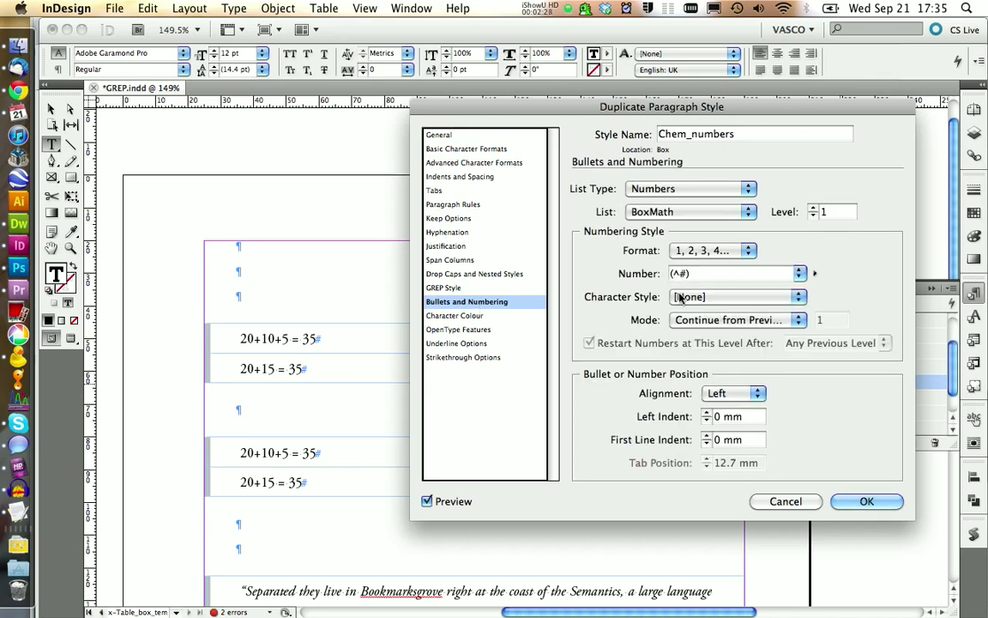
click(689, 212)
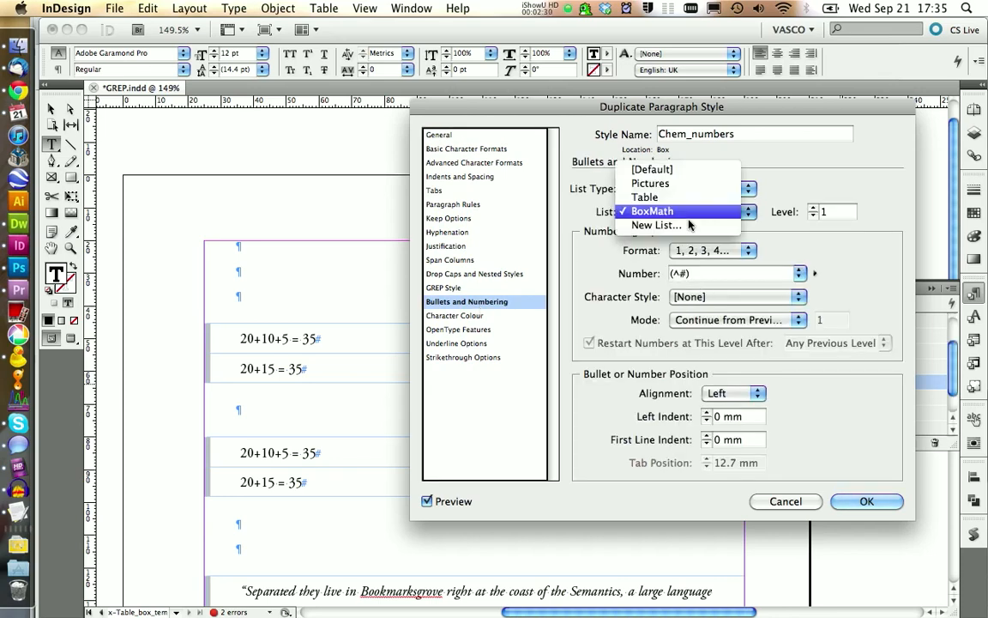
click(684, 226)
text(BoxChem)
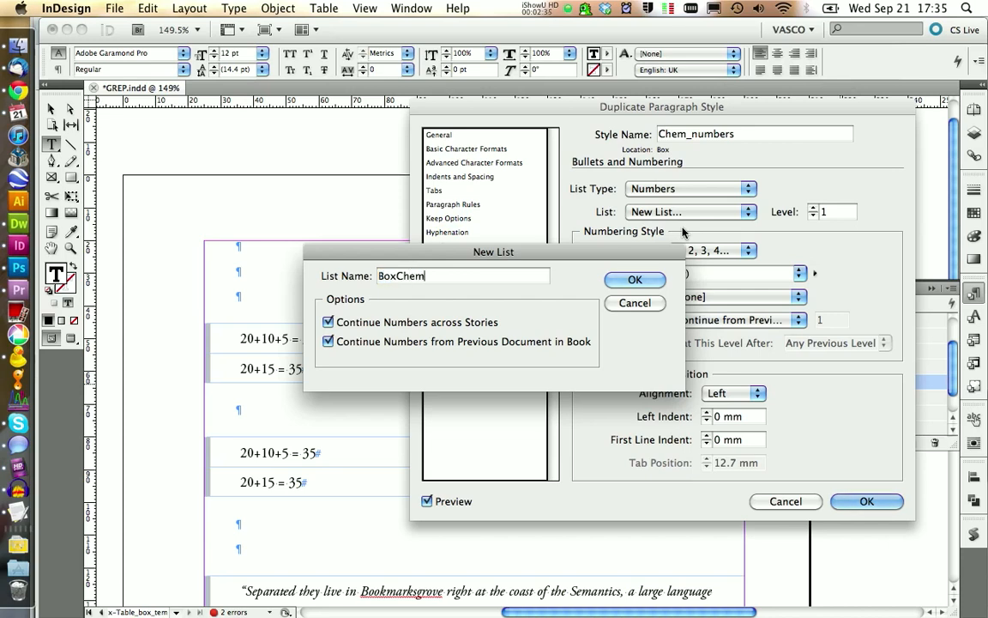
click(635, 280)
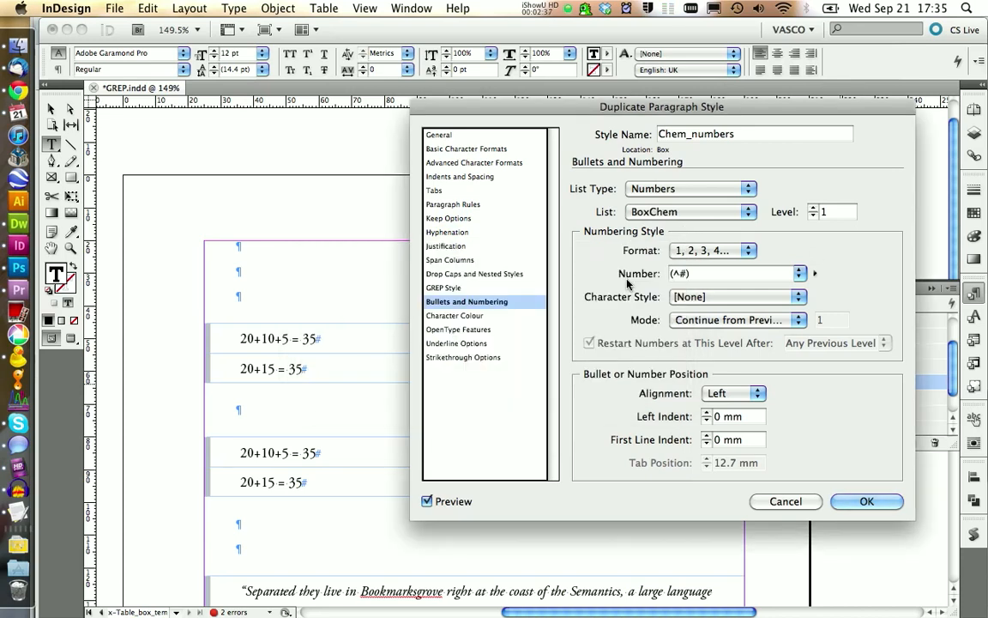
click(863, 501)
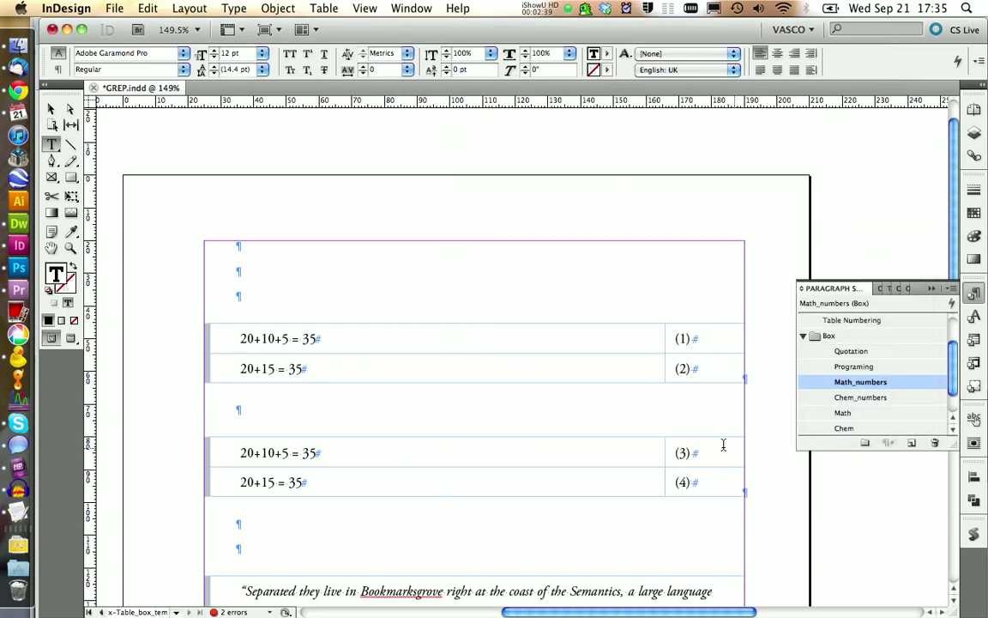
- Apply Chem_numbers to the copied table's two number cells and move the style below Chem in the Box group
drag(706, 450, 691, 483)
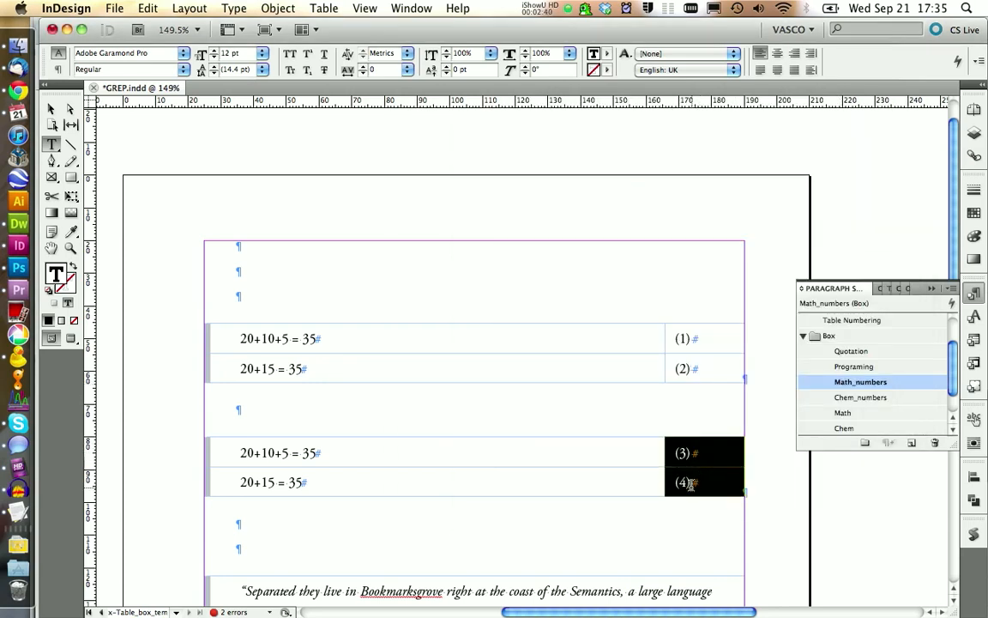
click(862, 398)
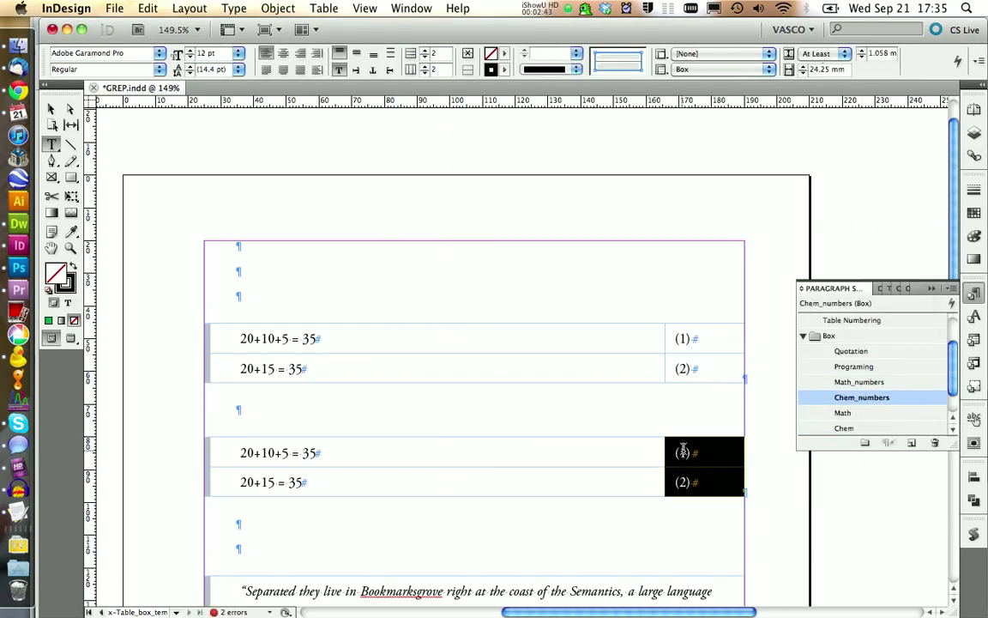
scroll(913, 376, down, 1)
drag(855, 384, 855, 416)
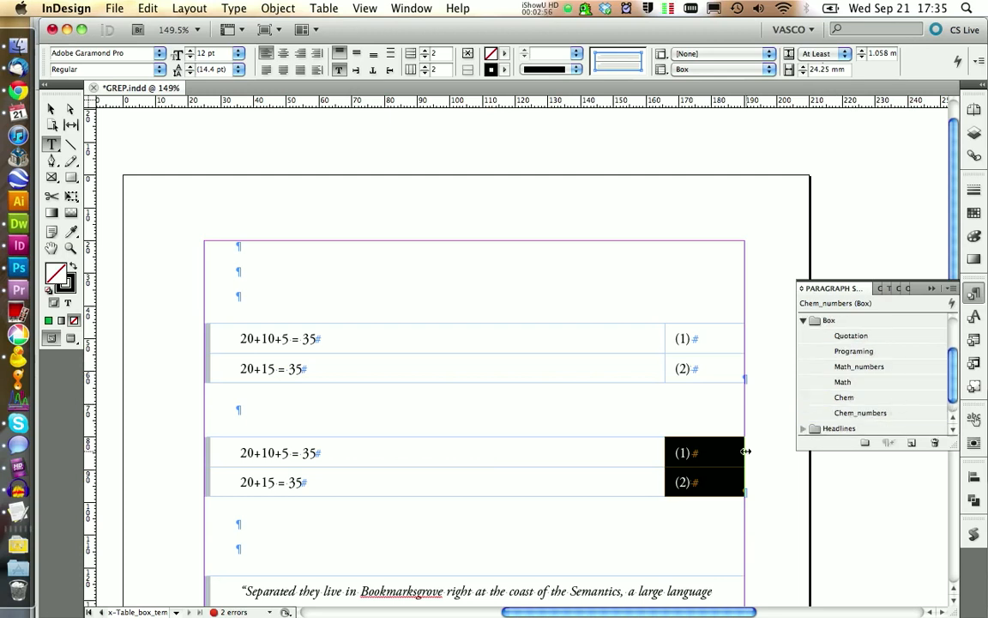
- Copy the two example reactions from the tutorial page and paste them over 20+10+5 = 35 in the copied table
click(18, 90)
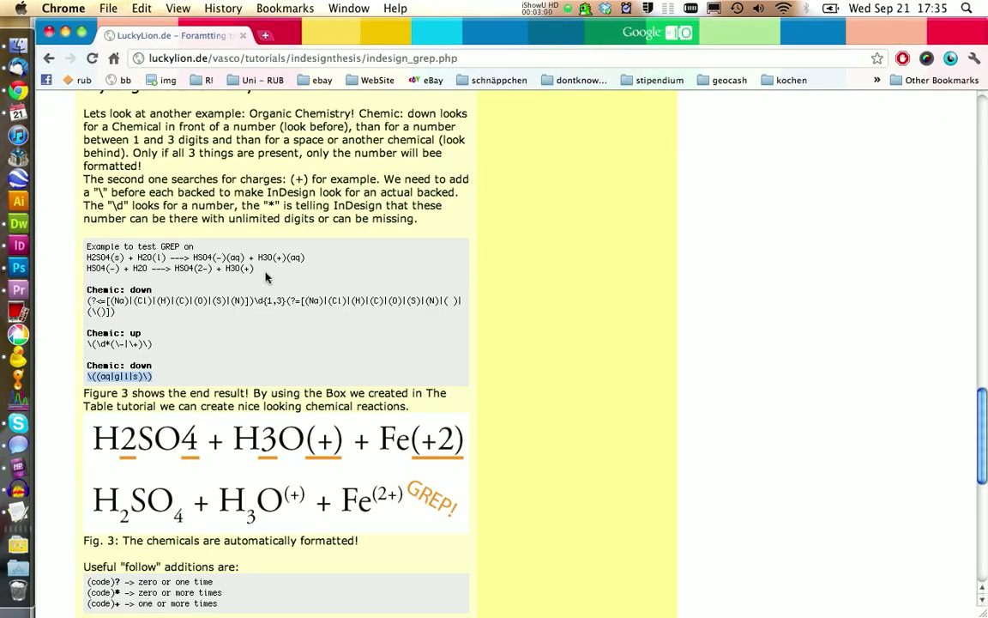
drag(265, 272, 116, 260)
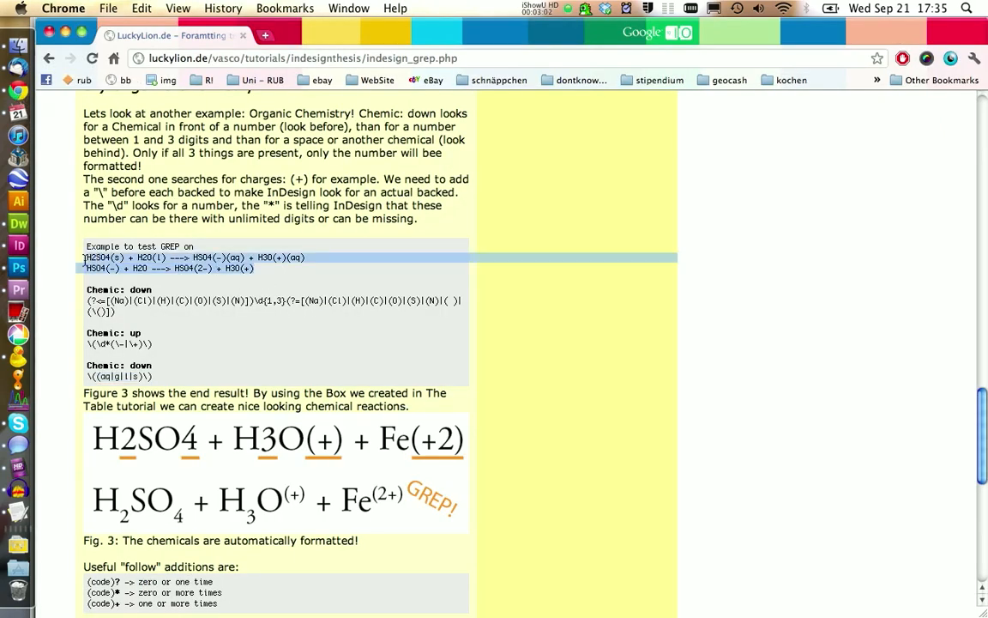
click(18, 245)
drag(242, 453, 328, 450)
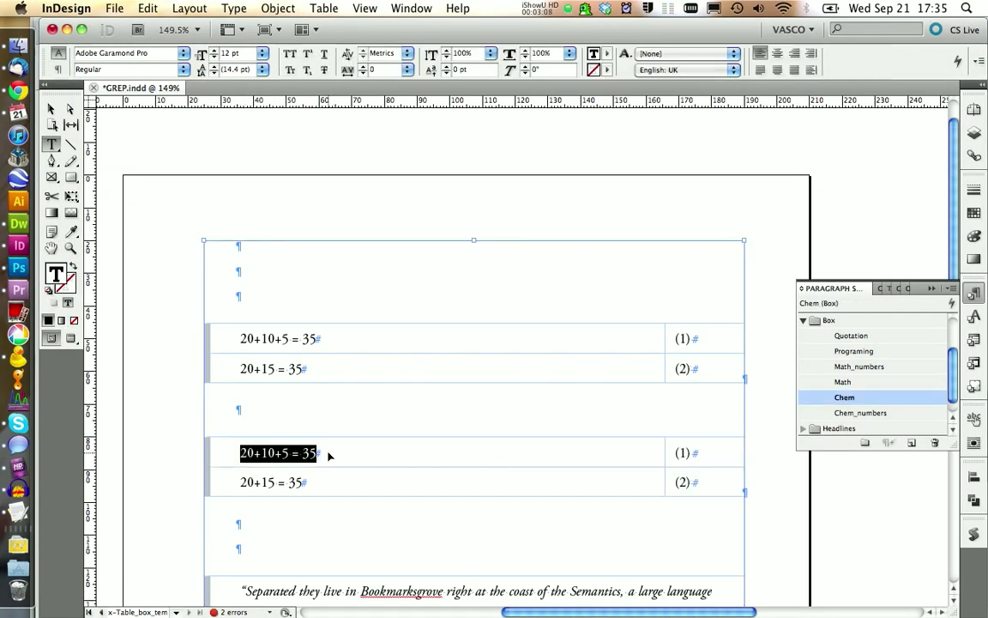
key(super+v)
- Move the second reaction from the copied table's first row into its second row, replacing 20+15 = 35
drag(474, 472, 240, 471)
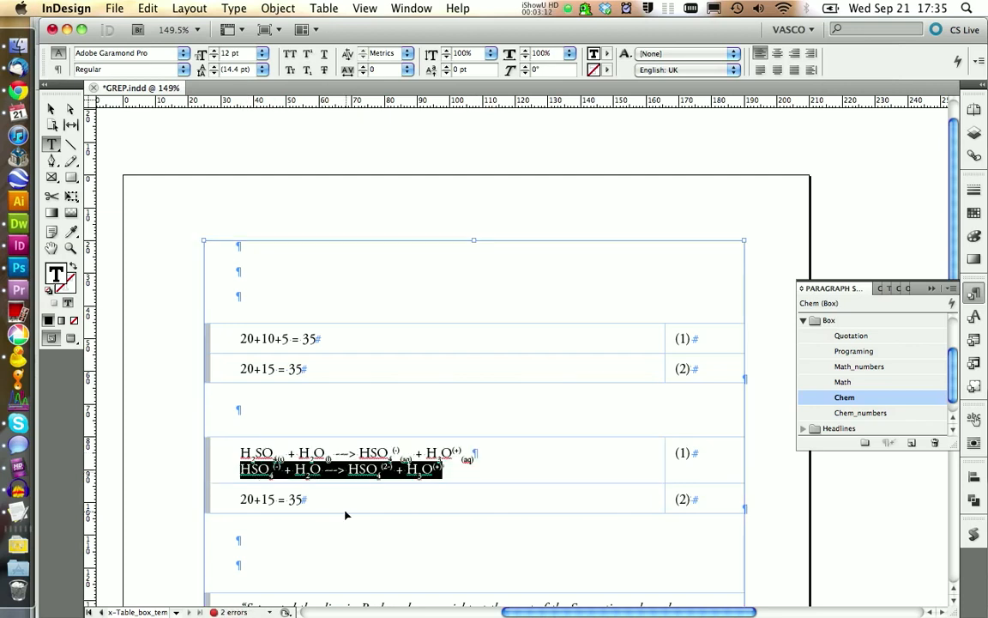
drag(340, 501, 225, 500)
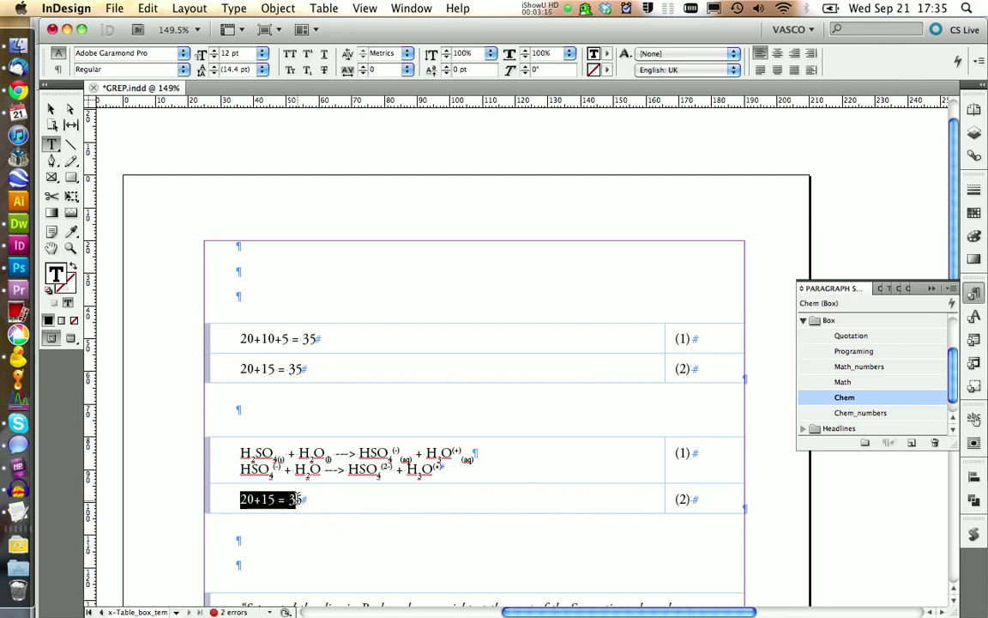
text(HSO4(-) + H2O --> HSO4(2-) + H3O(+))
drag(443, 470, 240, 469)
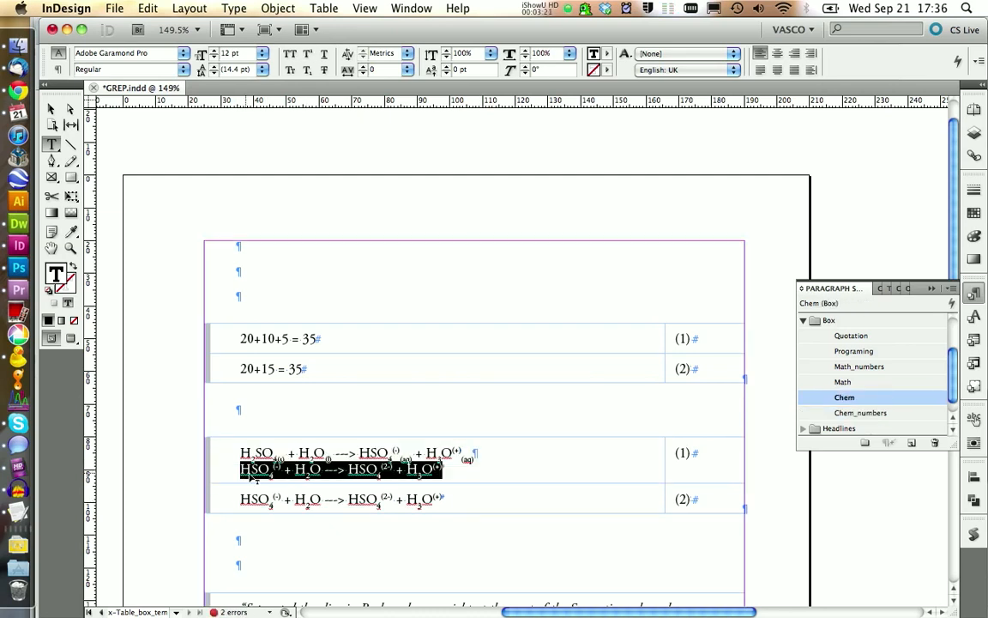
key(BackSpace)
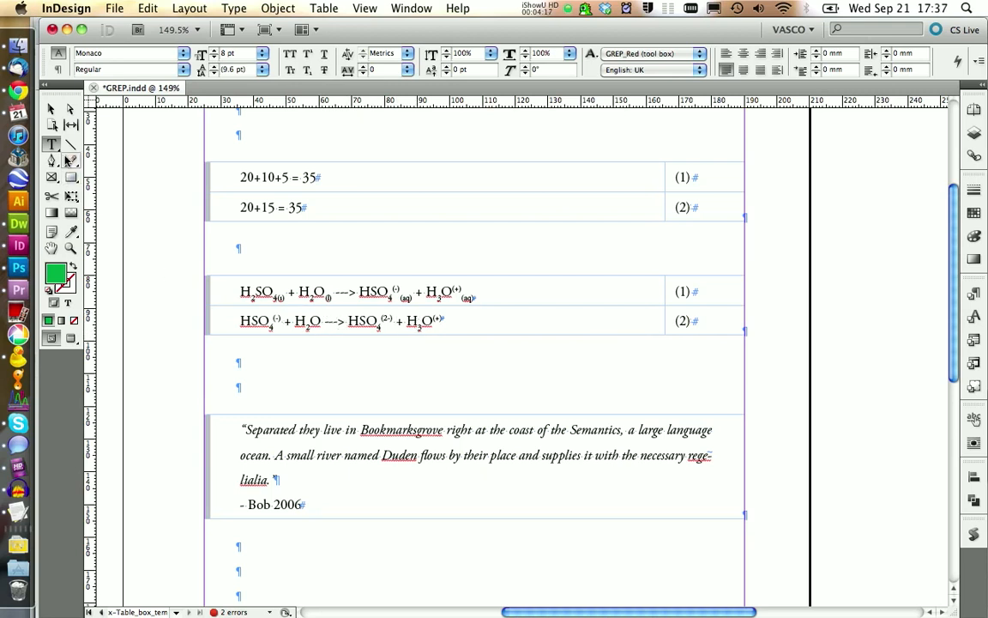
- Draw a horizontal line in the page's margin beside the tables, set its length to 10 mm and its stroke to 1 pt
click(70, 144)
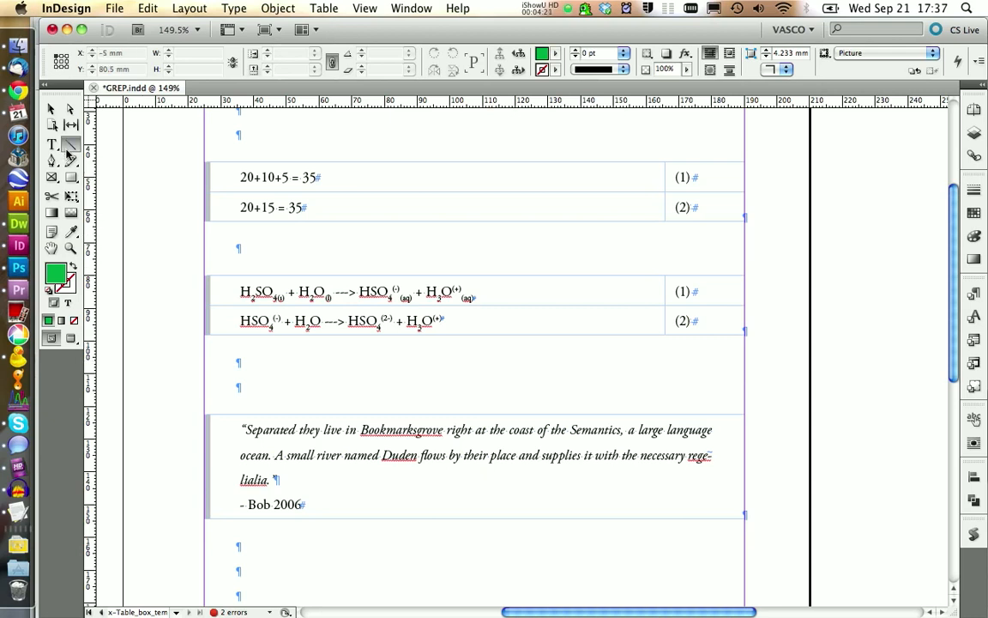
drag(156, 371, 195, 371)
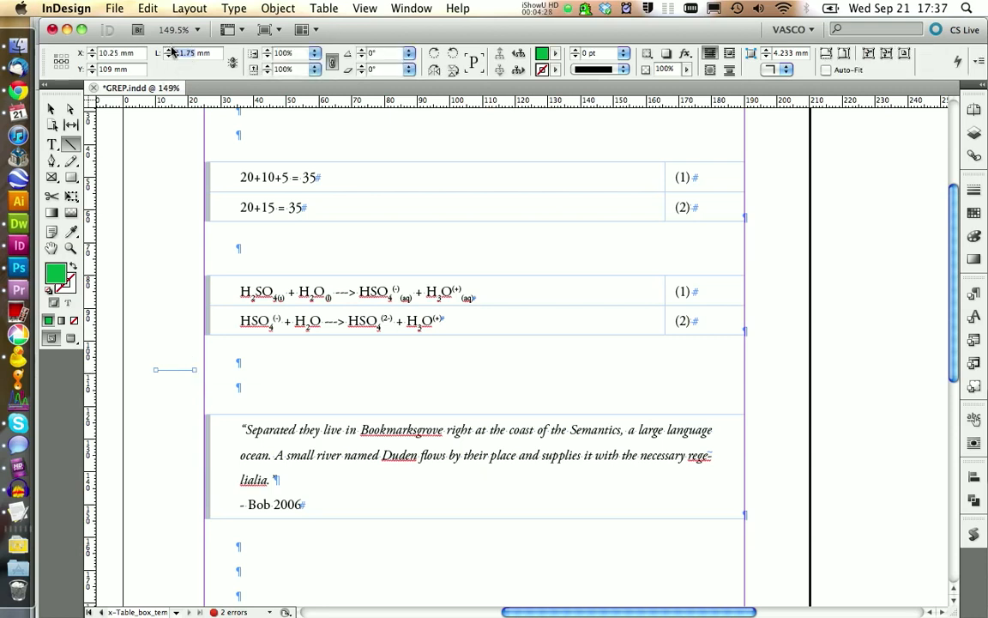
key(Return)
click(576, 54)
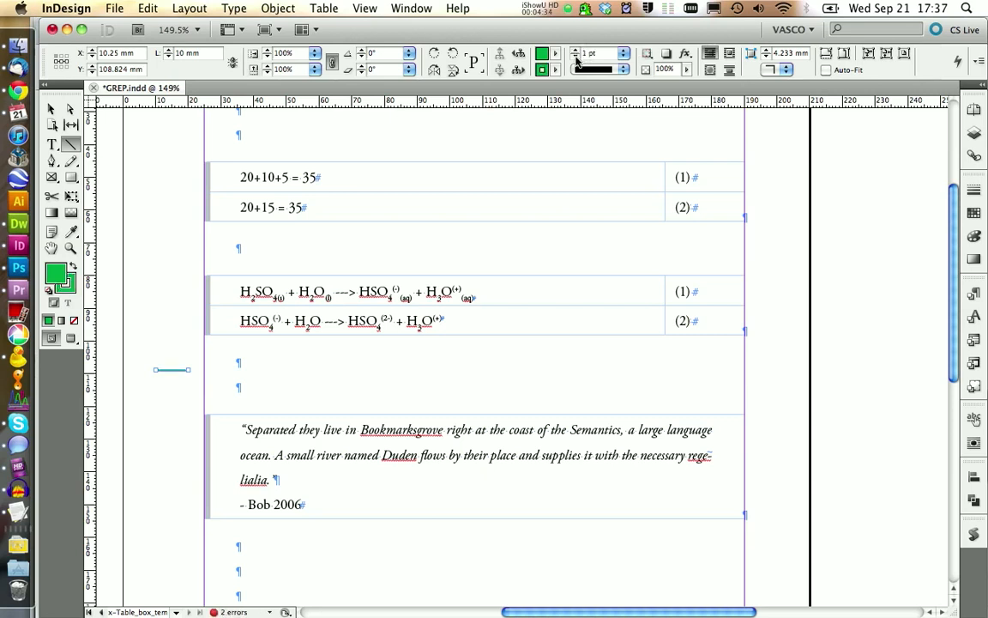
- Set the margin line's stroke colour to [Black] and its fill to [None]
click(554, 70)
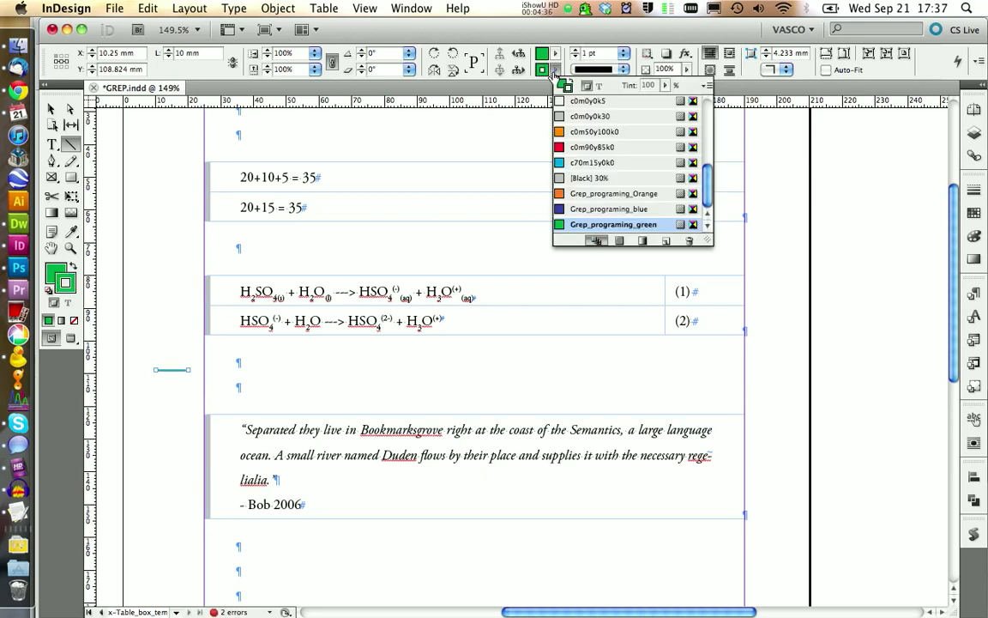
scroll(571, 161, up, 5)
click(584, 148)
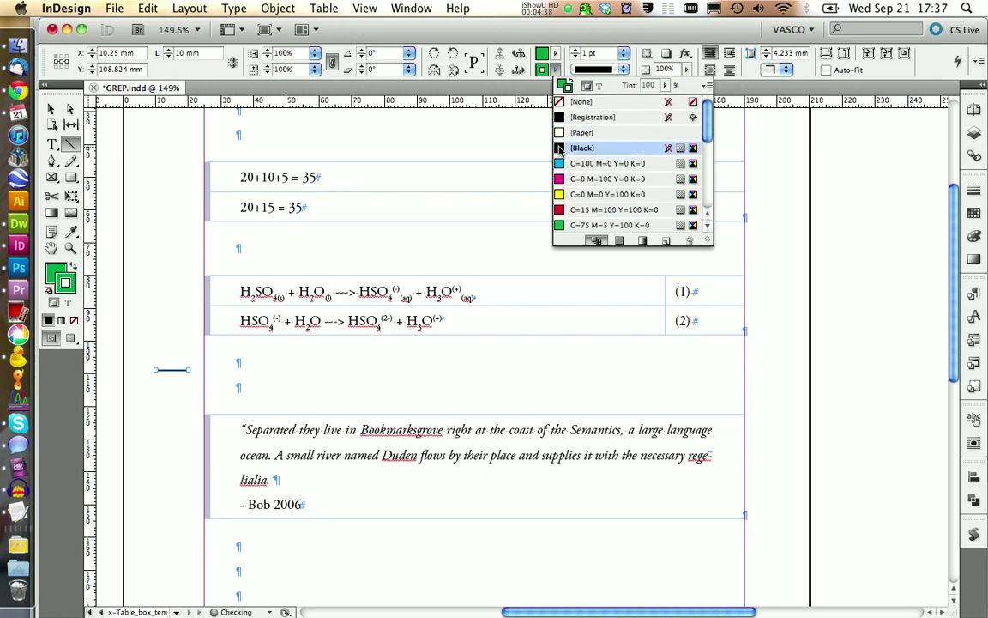
click(555, 54)
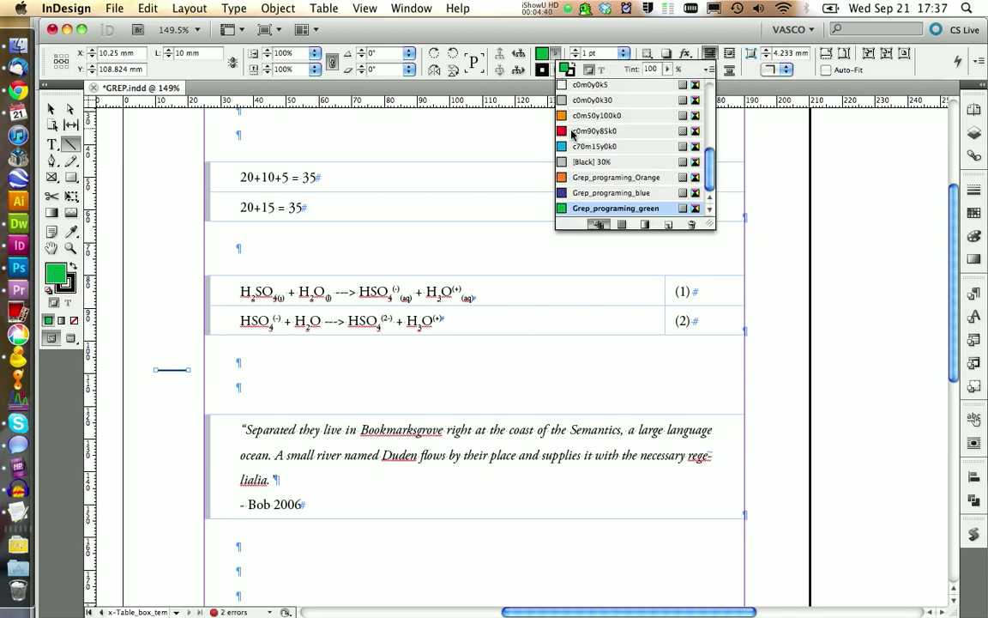
scroll(573, 134, up, 5)
click(577, 86)
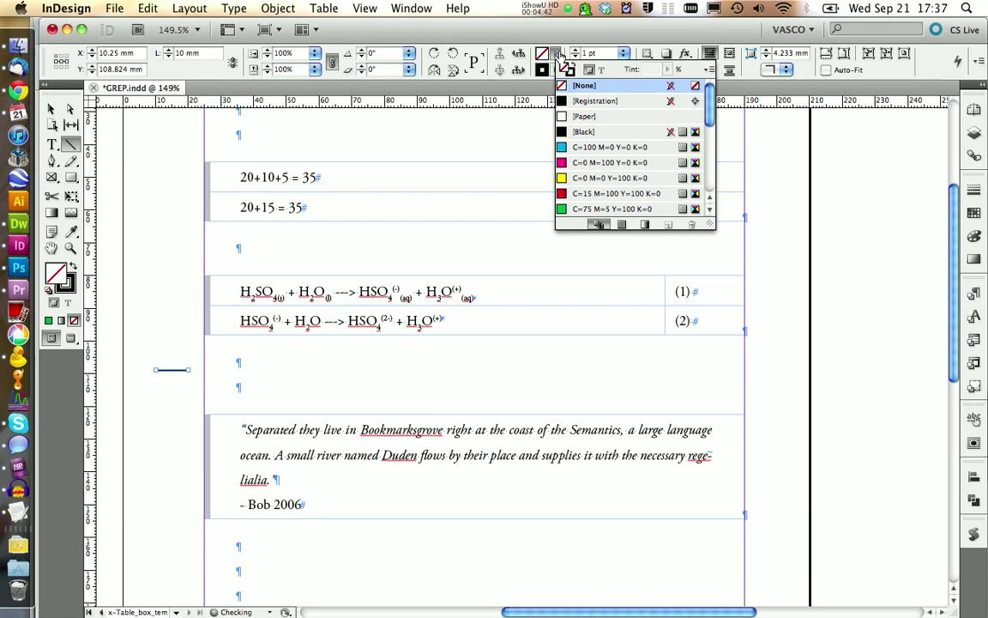
- Turn the line into an arrow by giving its end a Triangle arrowhead
click(974, 190)
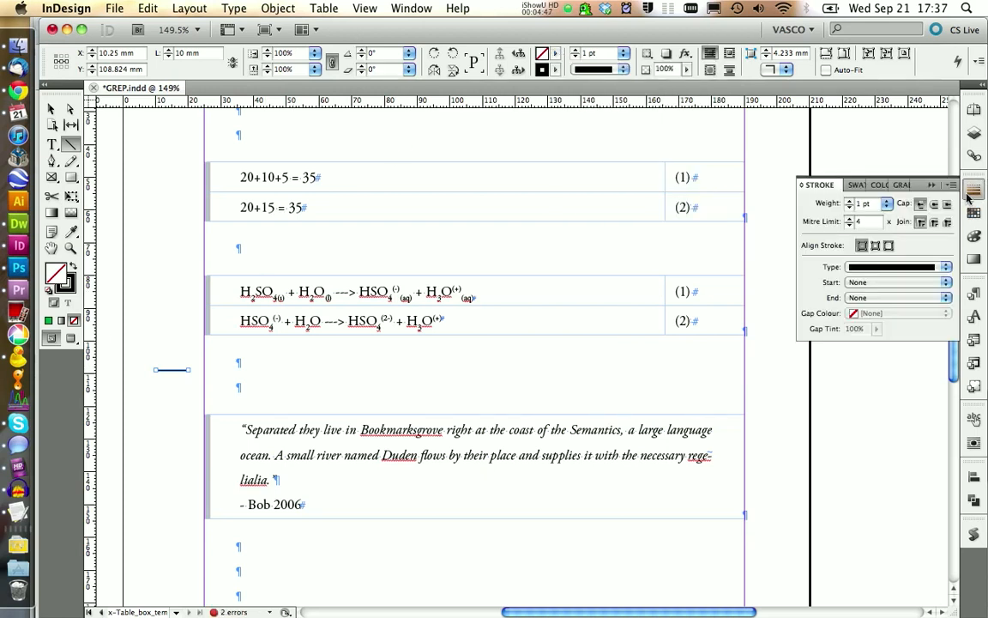
click(903, 292)
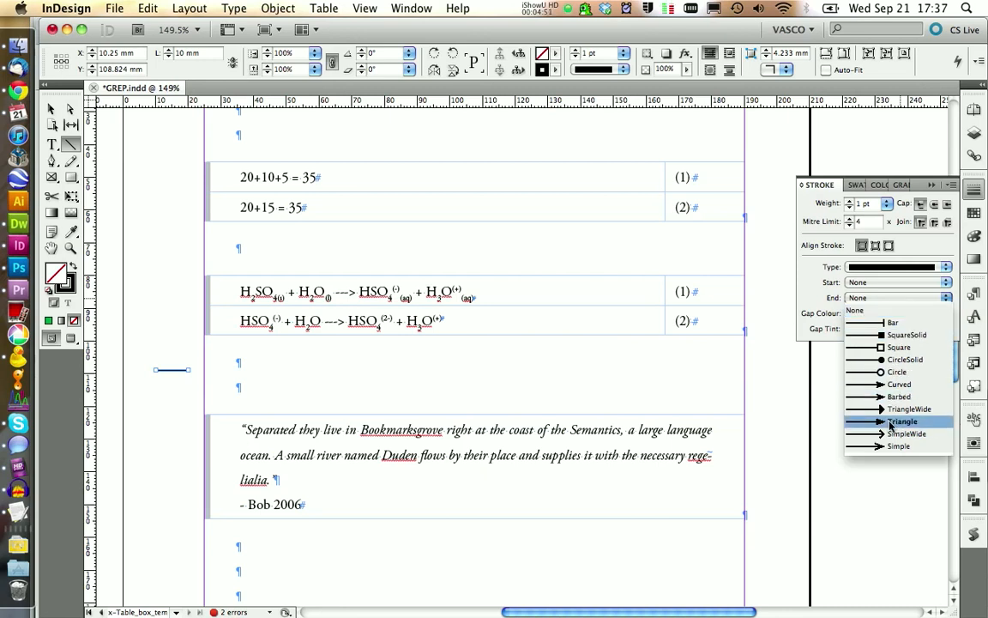
click(888, 418)
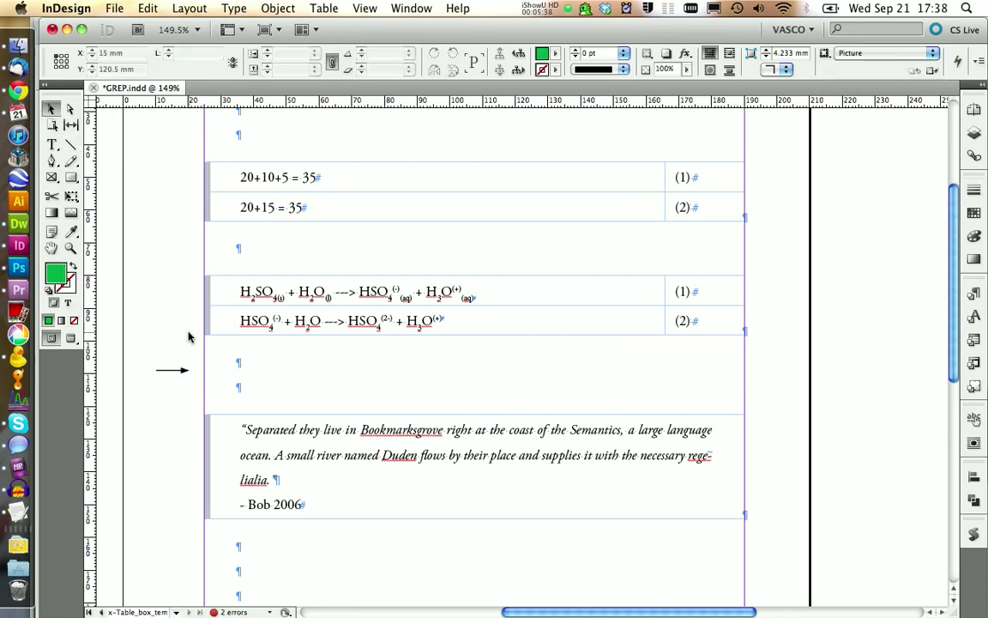
click(176, 369)
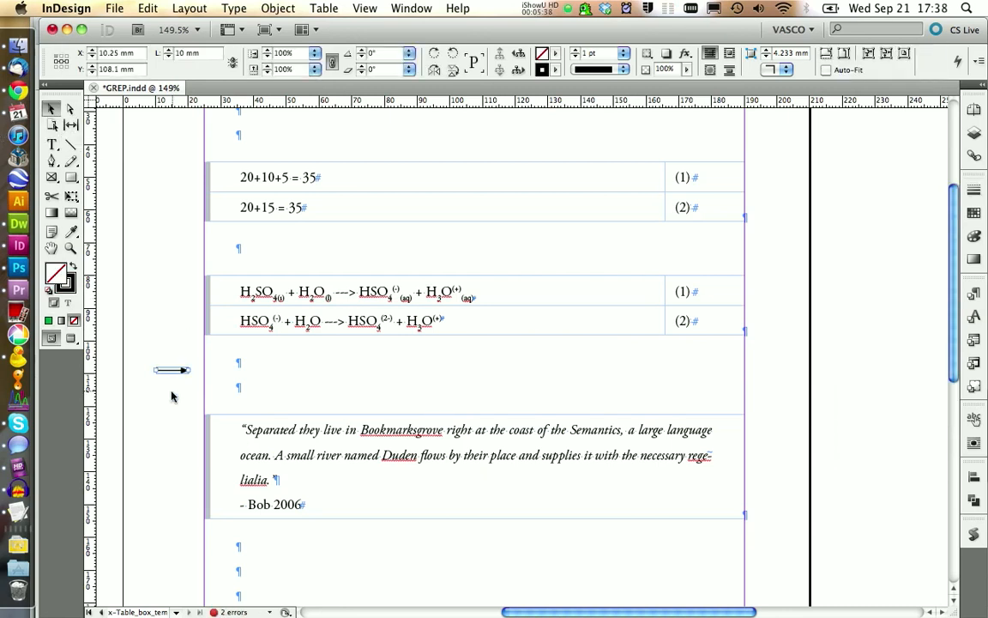
- Create an object style from the selected arrow and name it ChemArrows
click(975, 387)
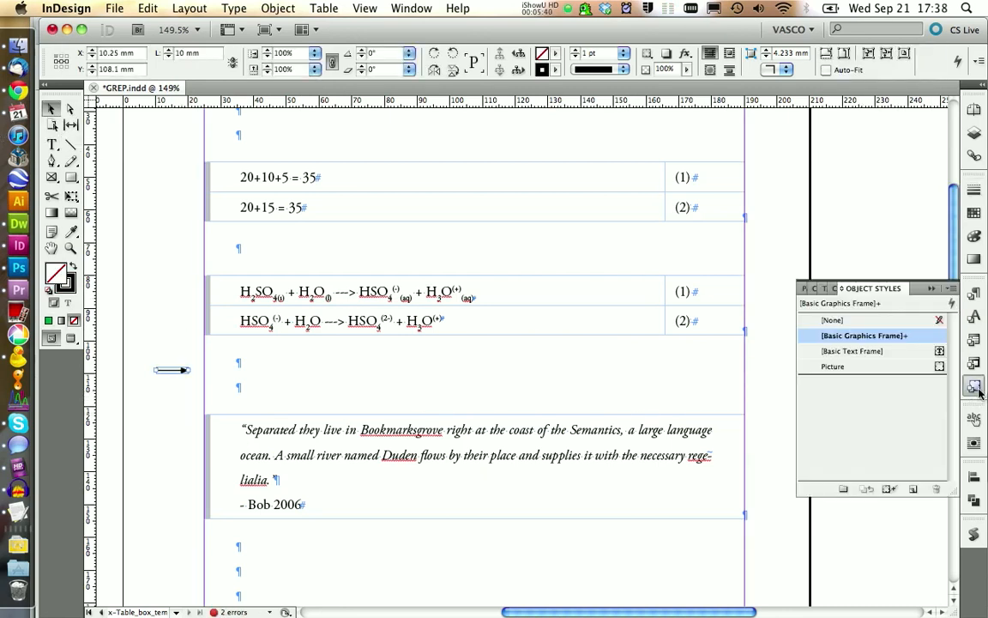
click(913, 489)
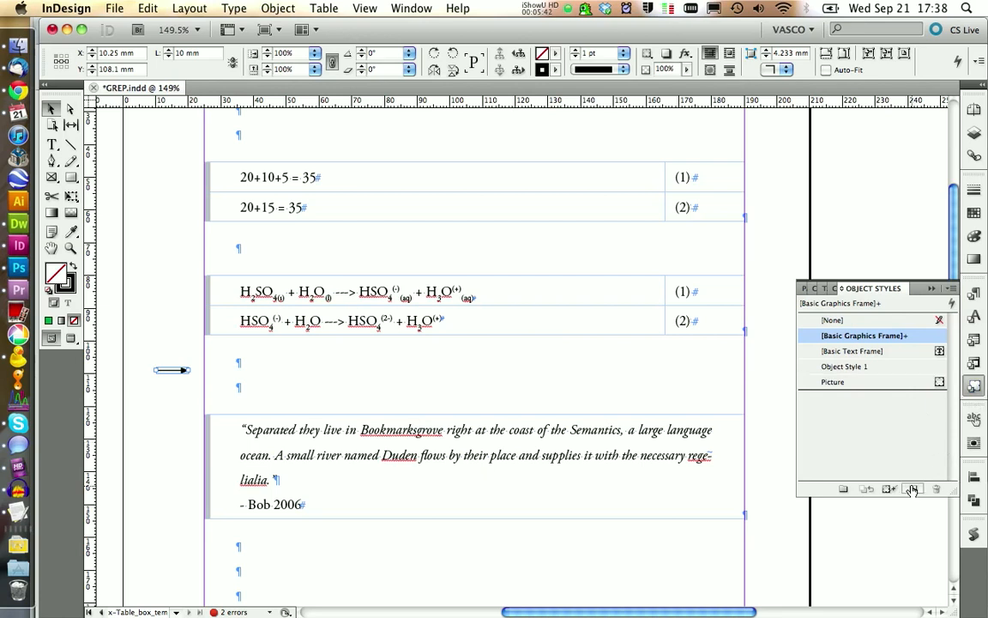
click(848, 367)
click(848, 367)
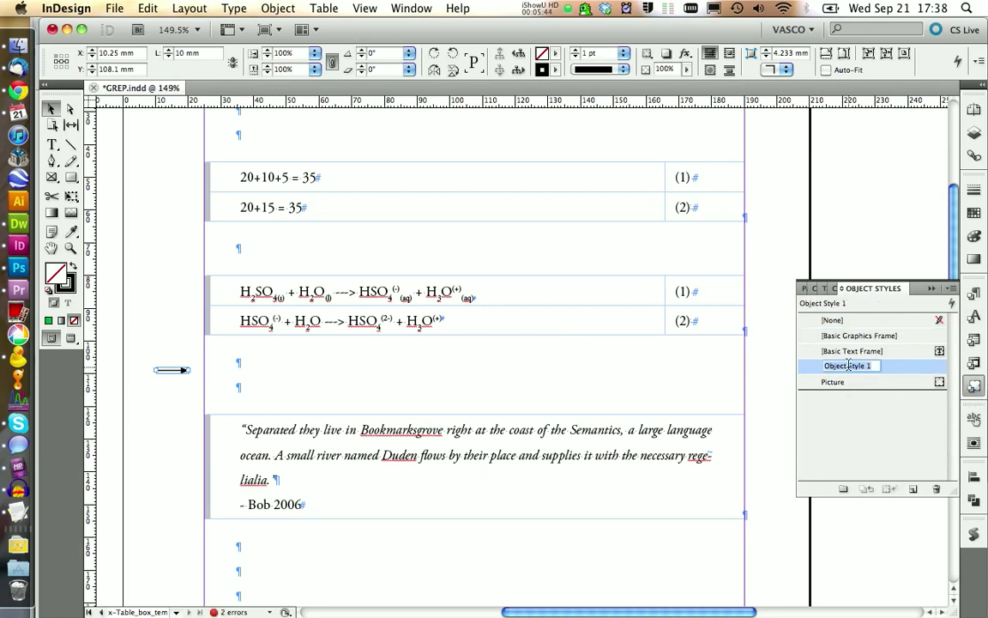
text(ChemArrows)
key(Return)
- Edit ChemArrows so it ignores Fill, Stroke & Corner Options, both Text Frame categories, Story Options, Text Wrap & Other and Transparency
right_click(841, 368)
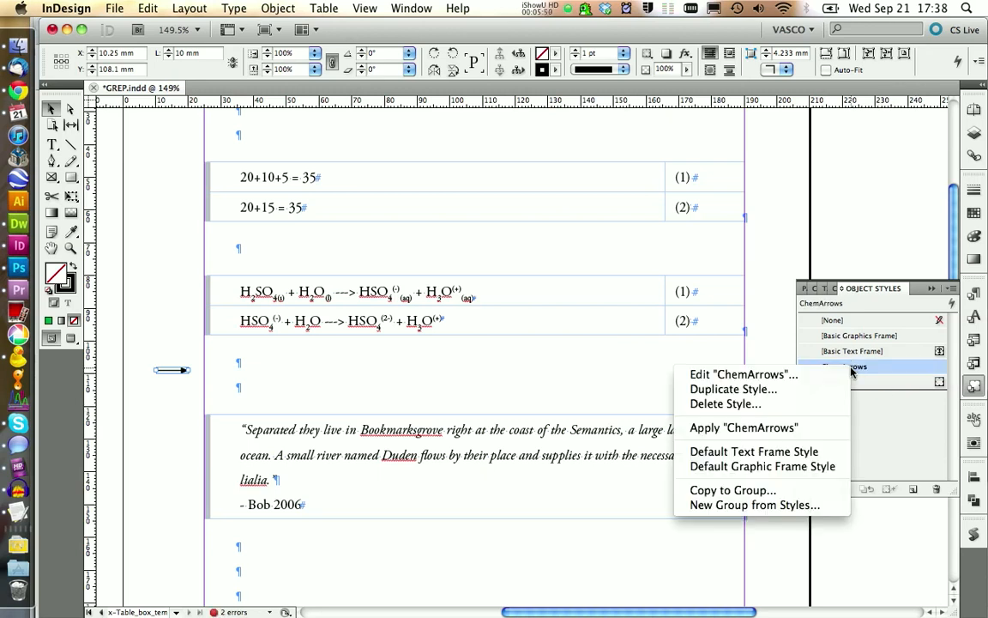
click(835, 380)
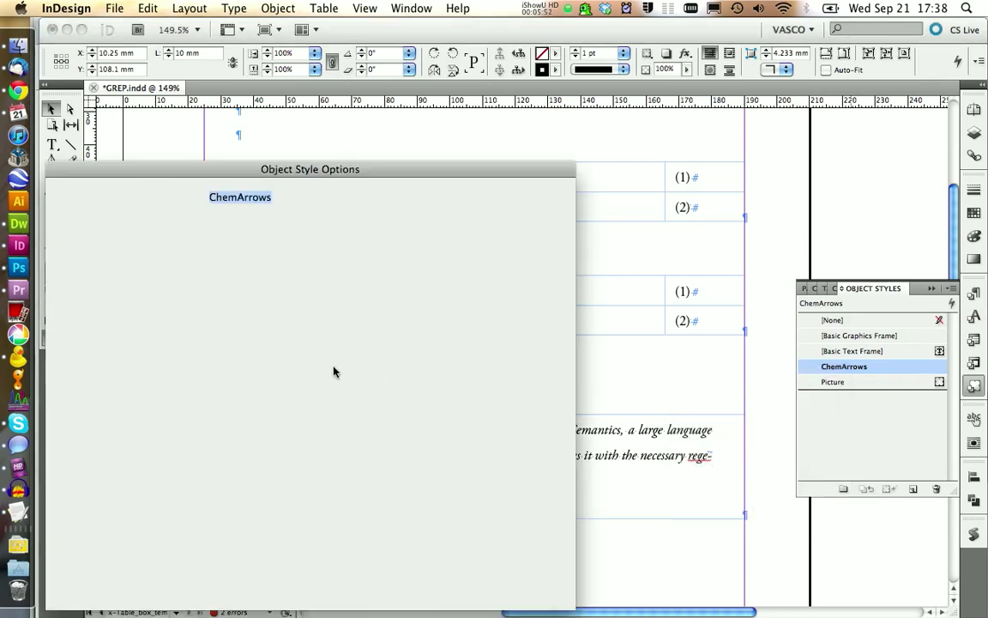
drag(204, 178, 372, 124)
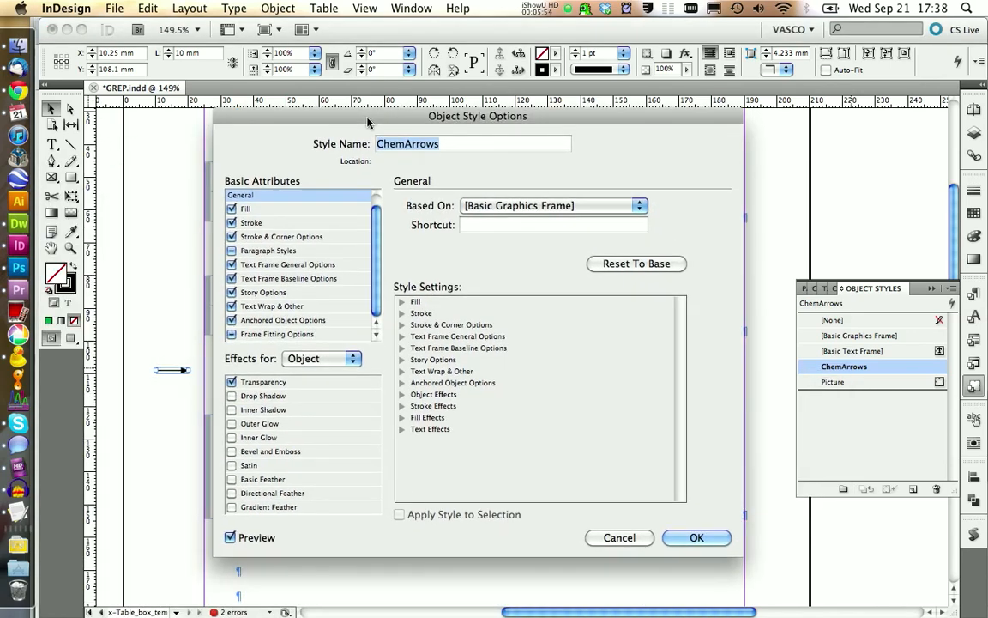
click(233, 211)
click(232, 236)
click(232, 265)
click(232, 278)
click(231, 307)
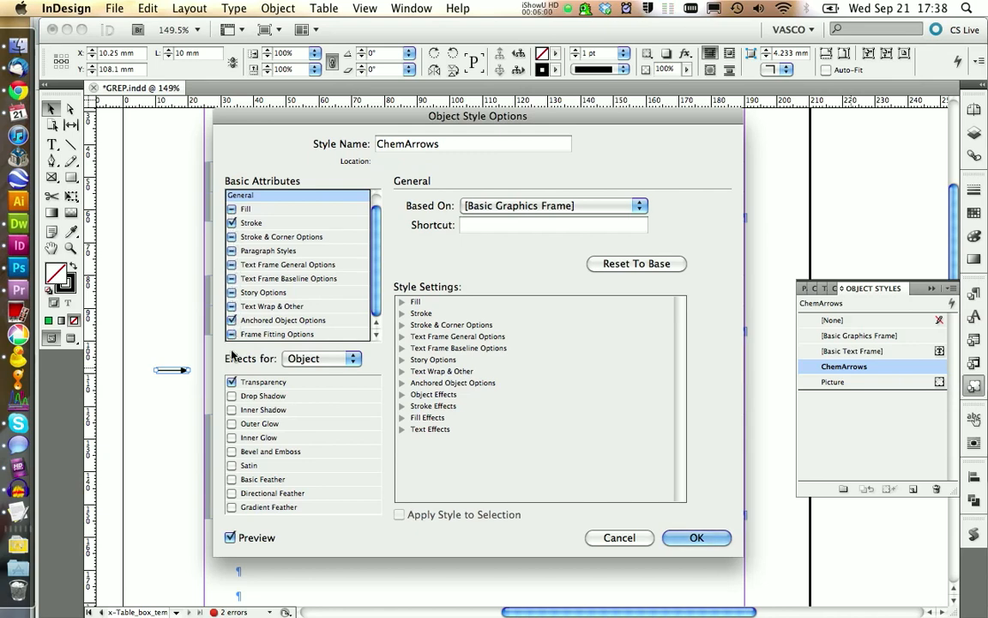
click(231, 382)
- Set the ChemArrows style's stroke weight to 0.5 pt and accept the style
click(249, 322)
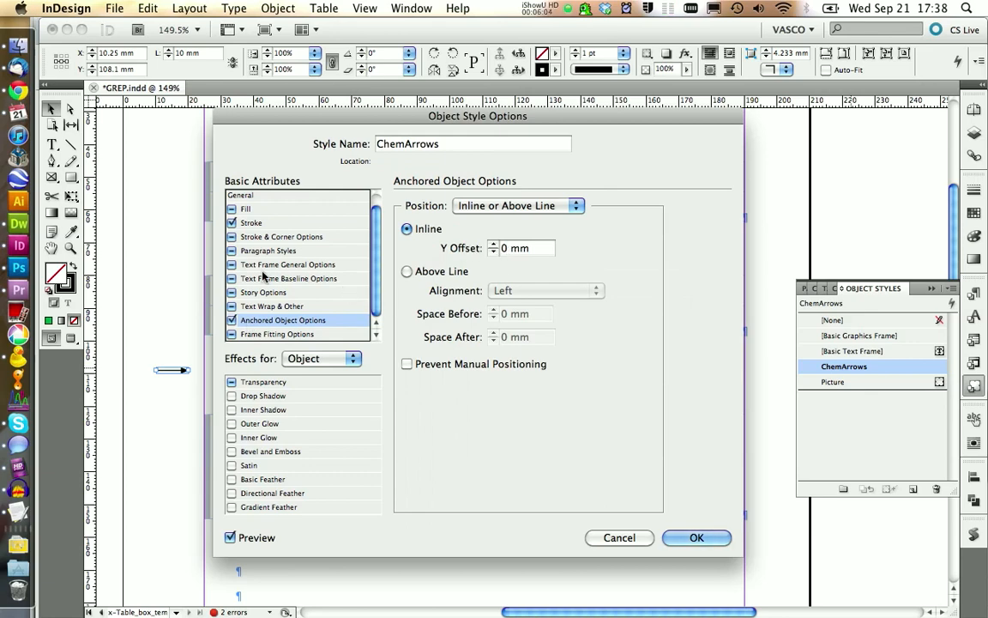
click(255, 224)
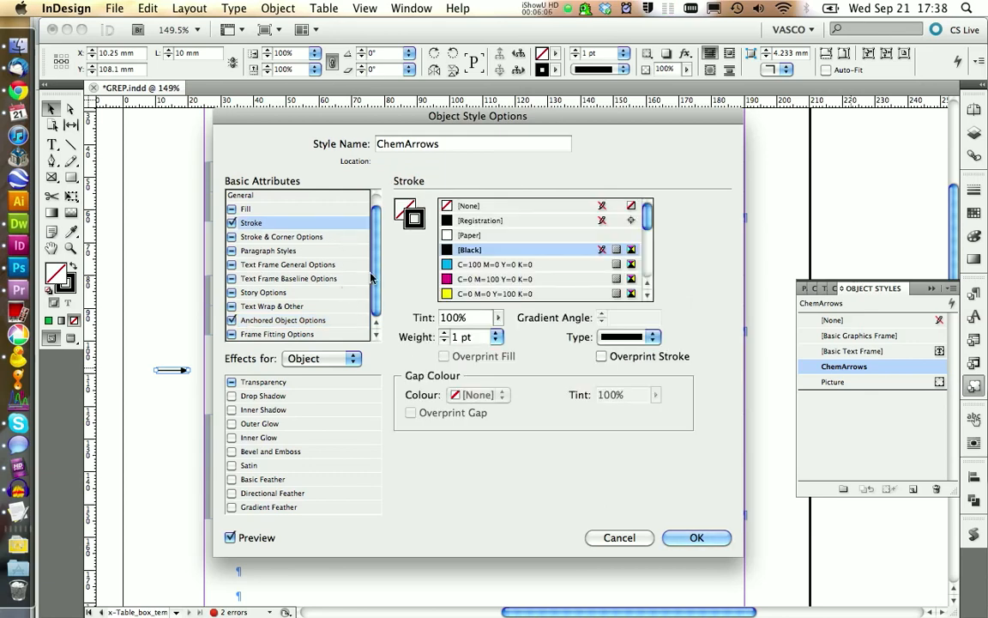
drag(398, 164, 482, 105)
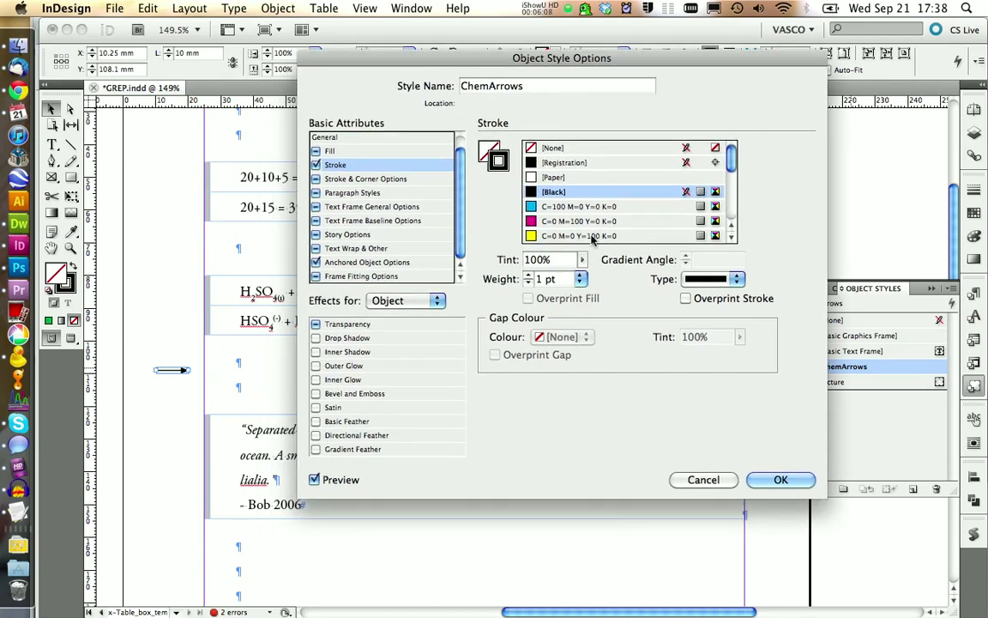
click(581, 279)
click(570, 321)
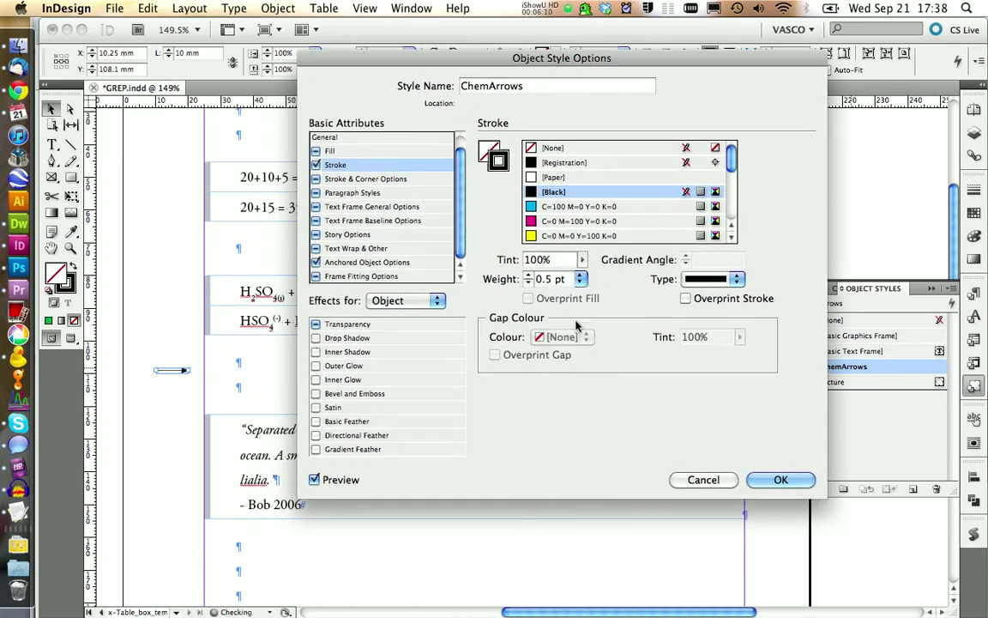
click(581, 279)
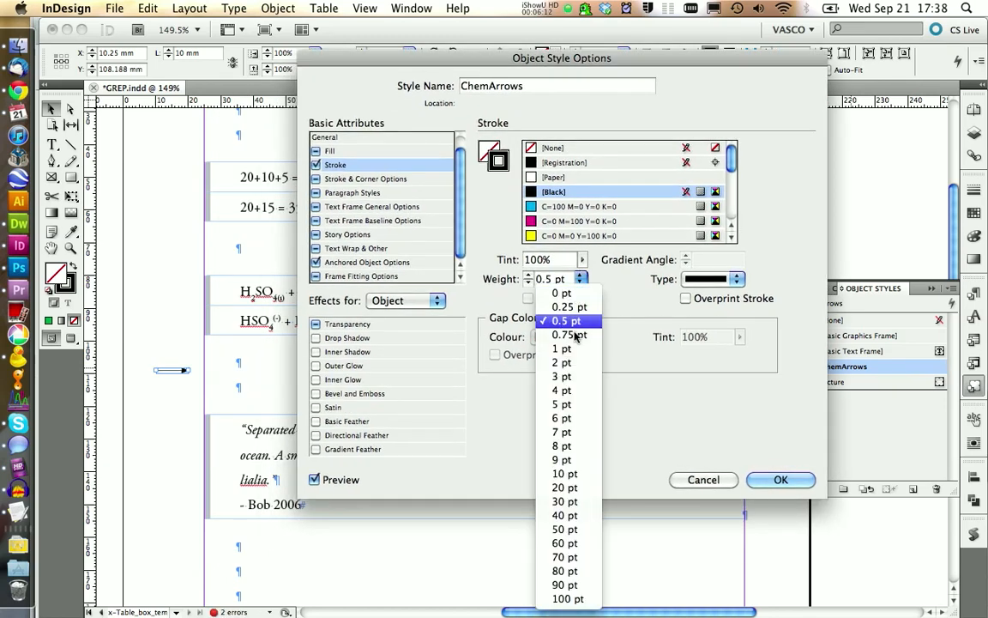
click(570, 323)
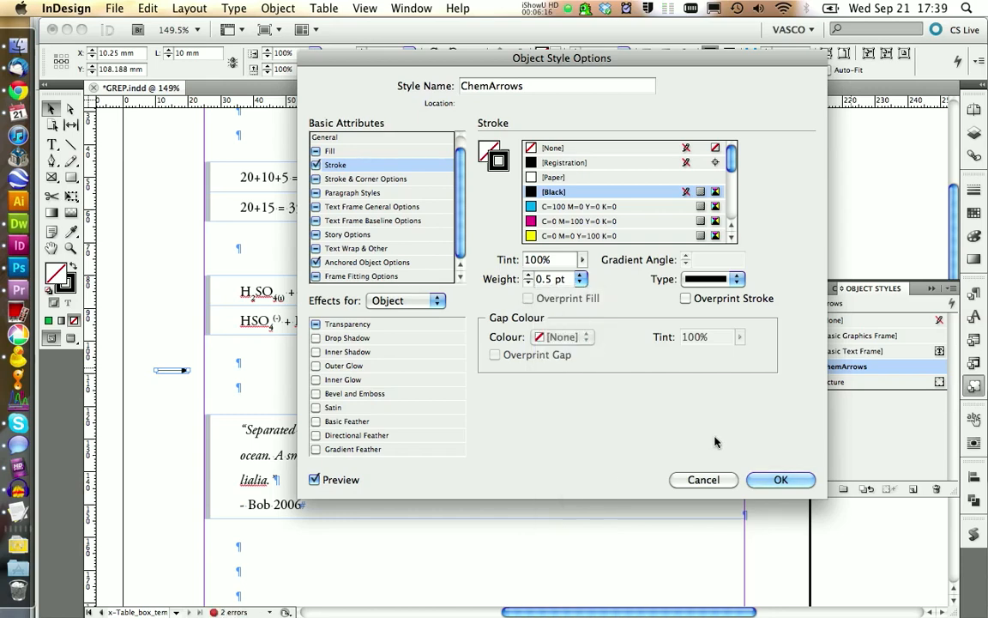
click(777, 480)
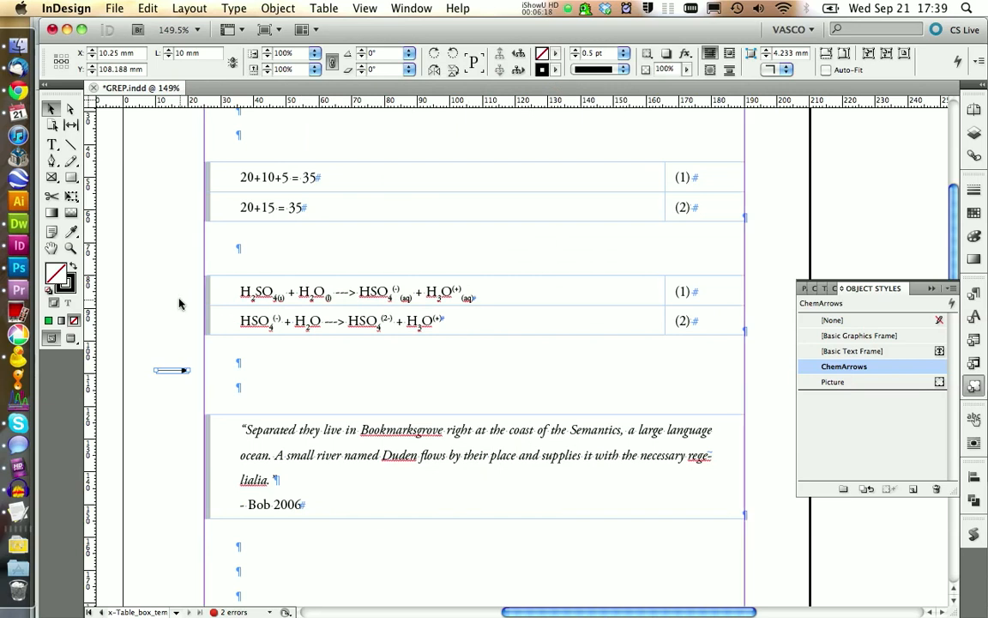
- Duplicate the arrow and place the copy just below the original, offset sideways and pointing left
click(170, 370)
click(168, 370)
drag(171, 336, 165, 435)
key(super+c)
key(super+v)
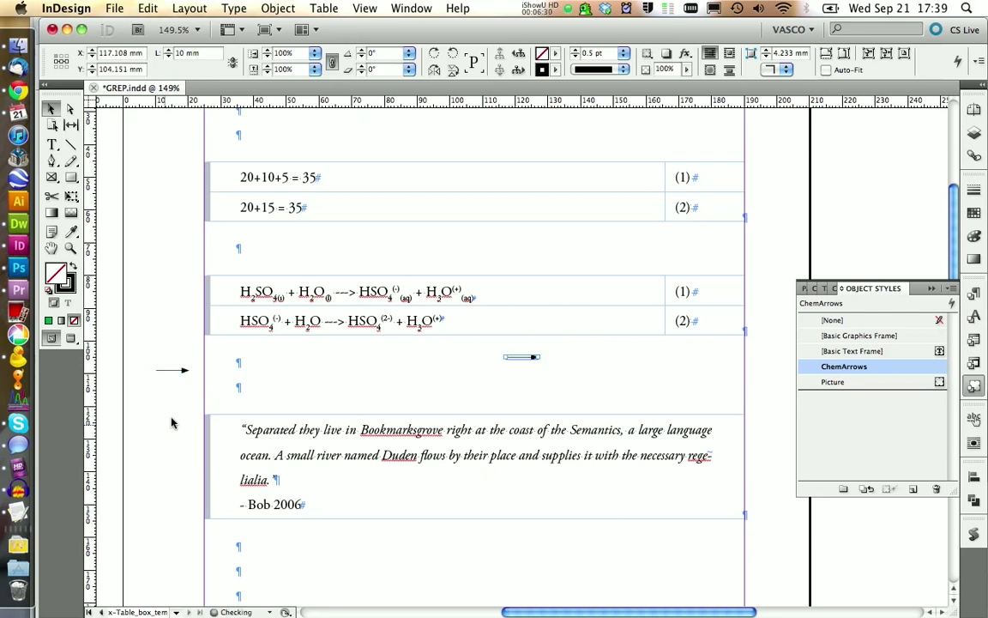
drag(543, 347, 155, 392)
- Duplicate the pair of opposite arrows and place the copy below the originals in the margin
drag(149, 344, 185, 435)
key(super+c)
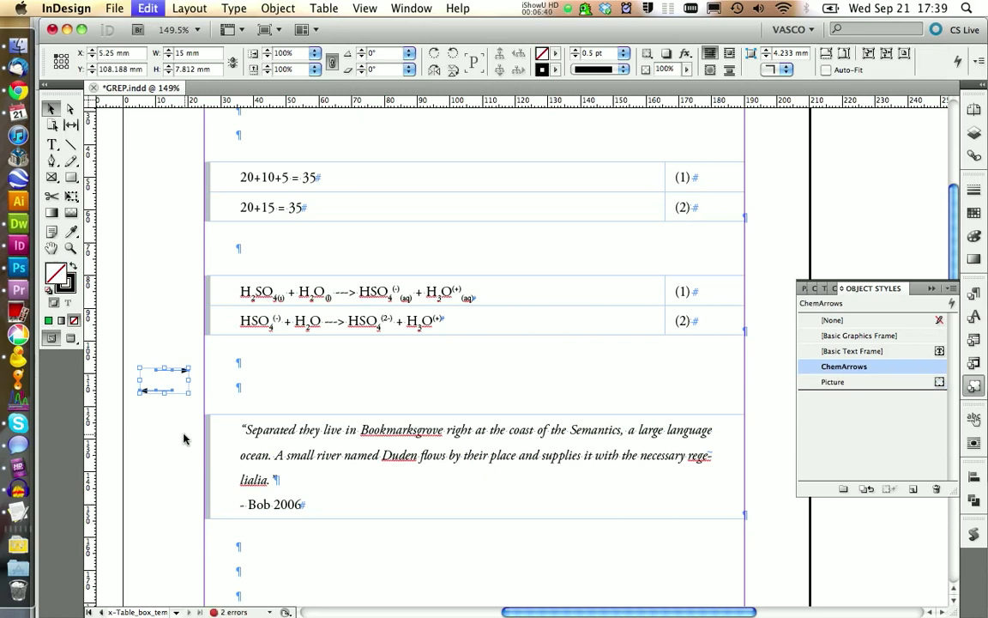
key(super+v)
drag(503, 368, 136, 443)
click(142, 468)
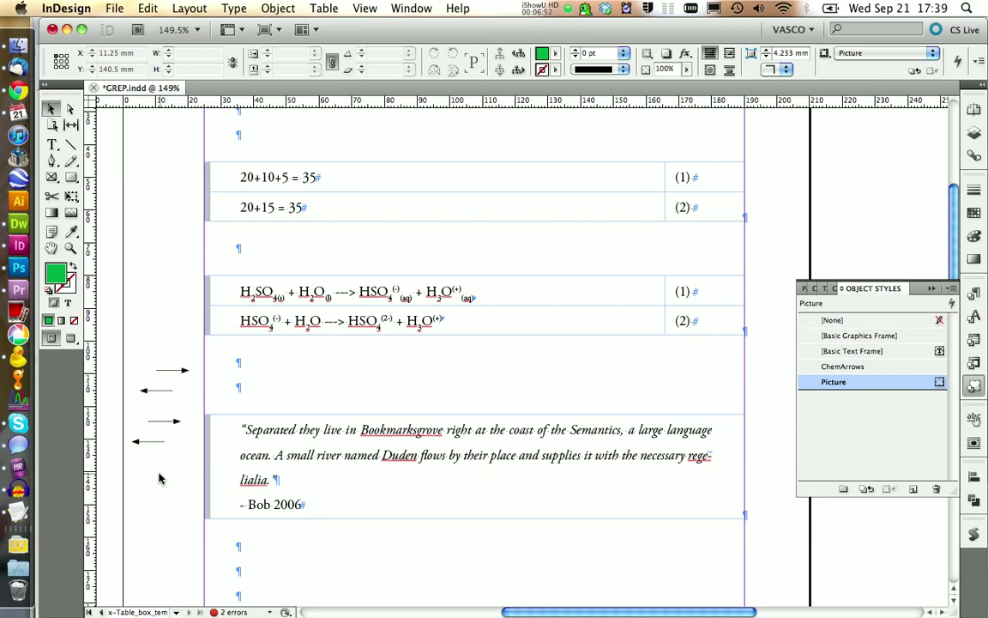
- Align the left edges of the lower arrow pair and distribute the arrows vertically with 0 mm spacing
drag(158, 474, 161, 410)
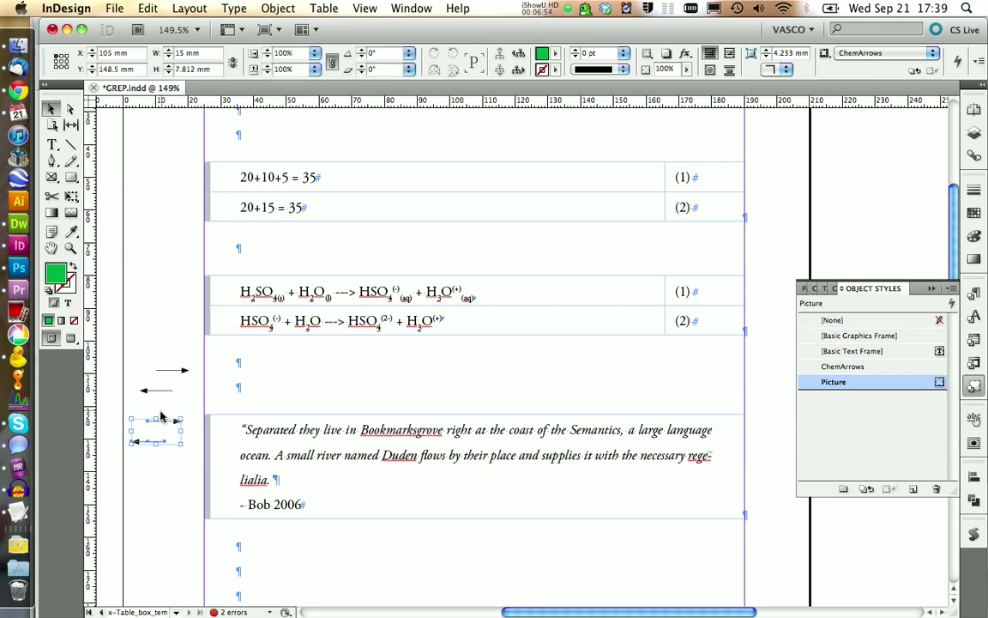
click(973, 476)
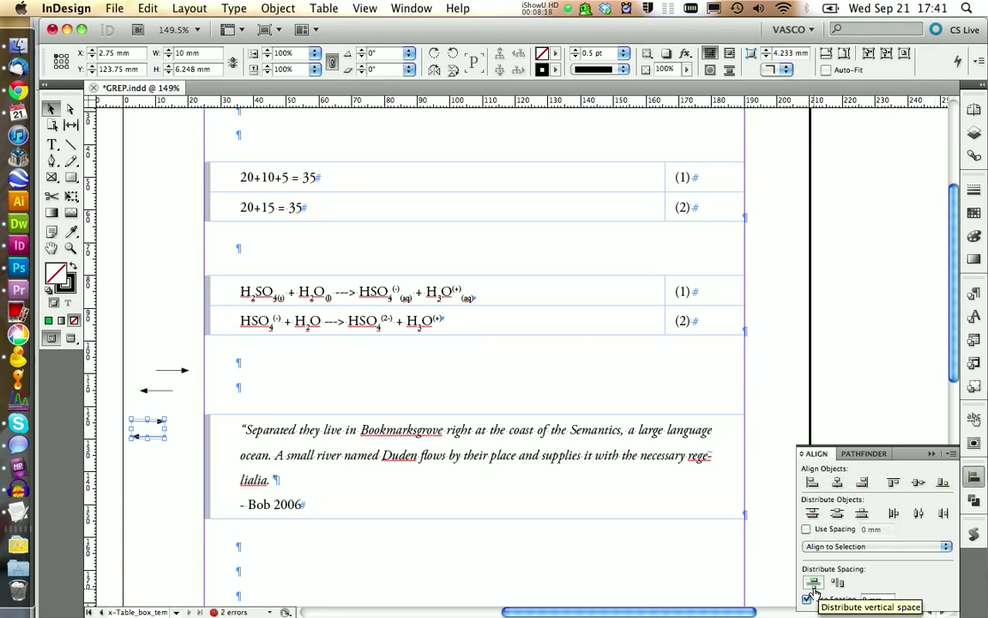
click(814, 588)
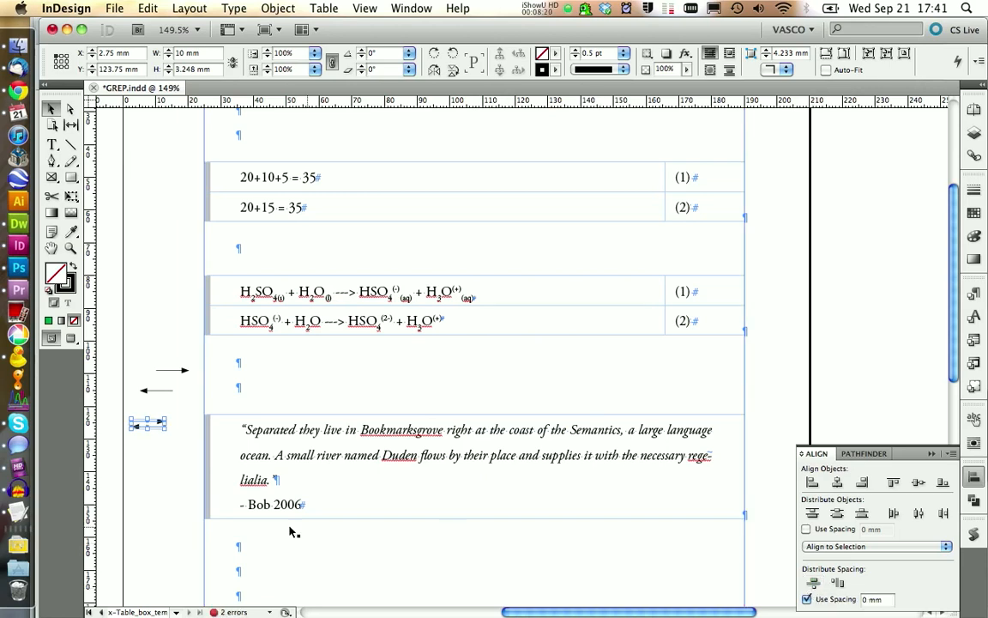
drag(159, 467, 151, 436)
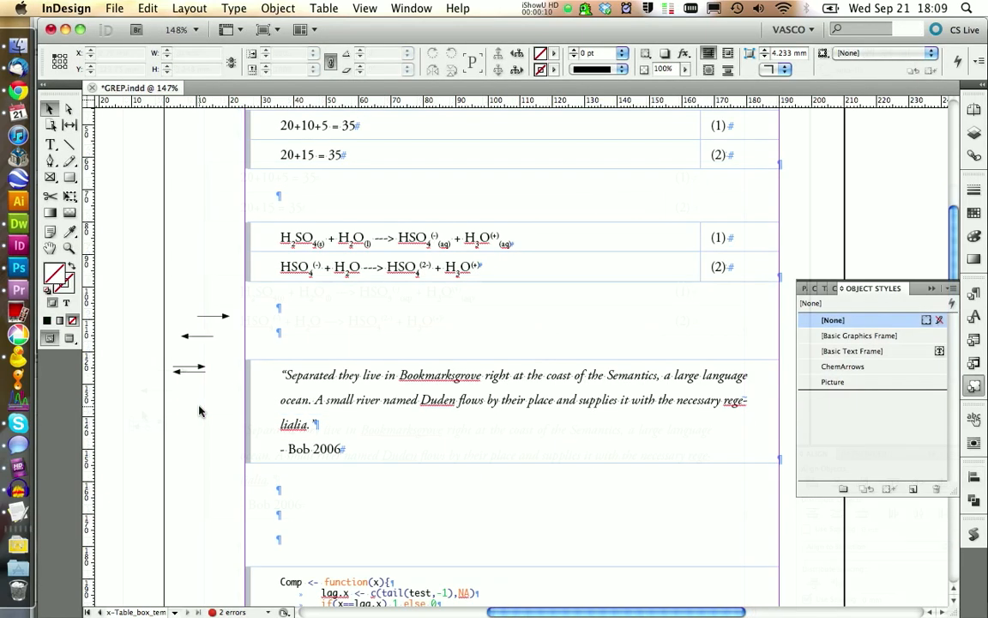
- Replace the ---> placeholders in both chemical reactions with inline copies of the opposite-arrow pair from the margin
click(191, 373)
double_click(378, 241)
drag(376, 240, 383, 267)
key(cmd+v)
key(cmd+v)
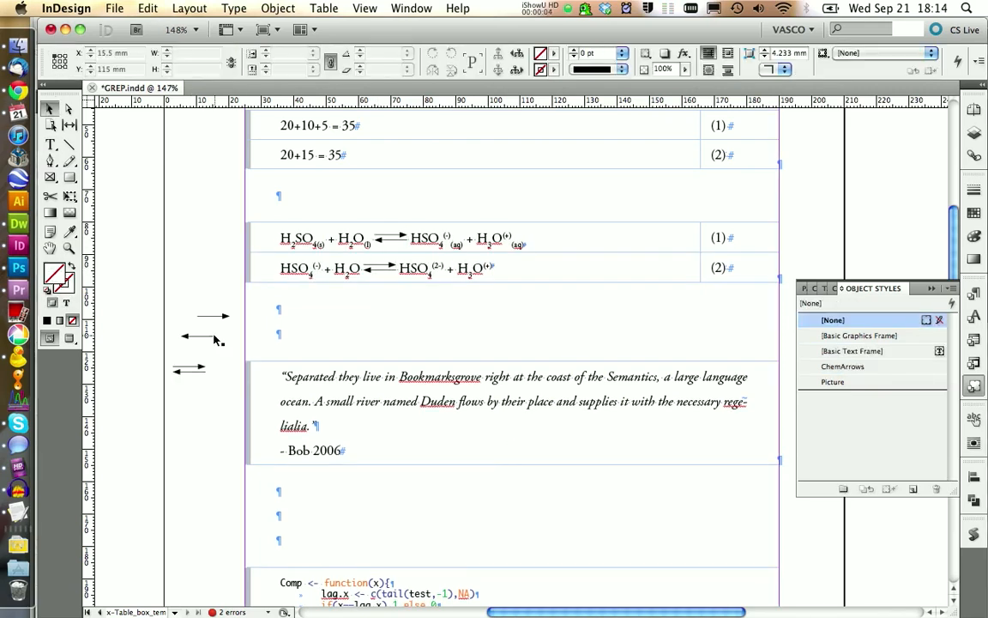
- Create an object style named ChemArrows_double from the arrow pair in the first reaction
click(392, 241)
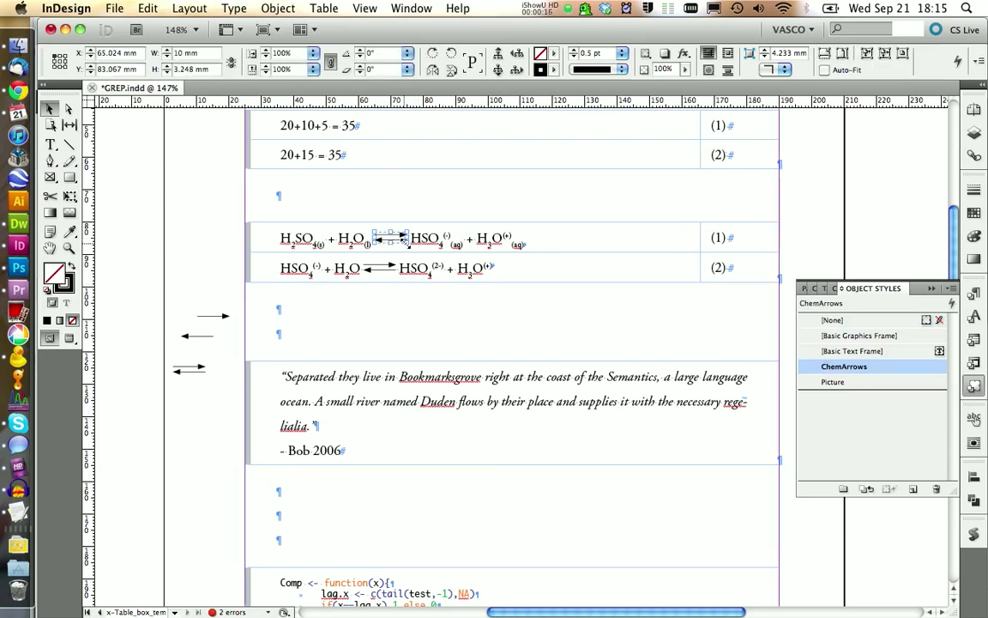
click(214, 317)
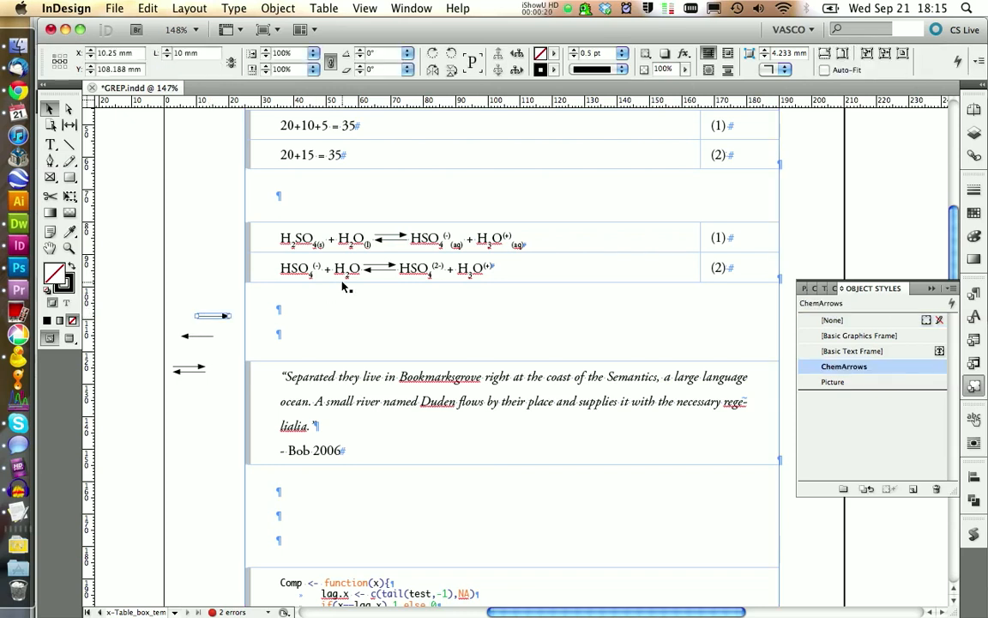
click(397, 242)
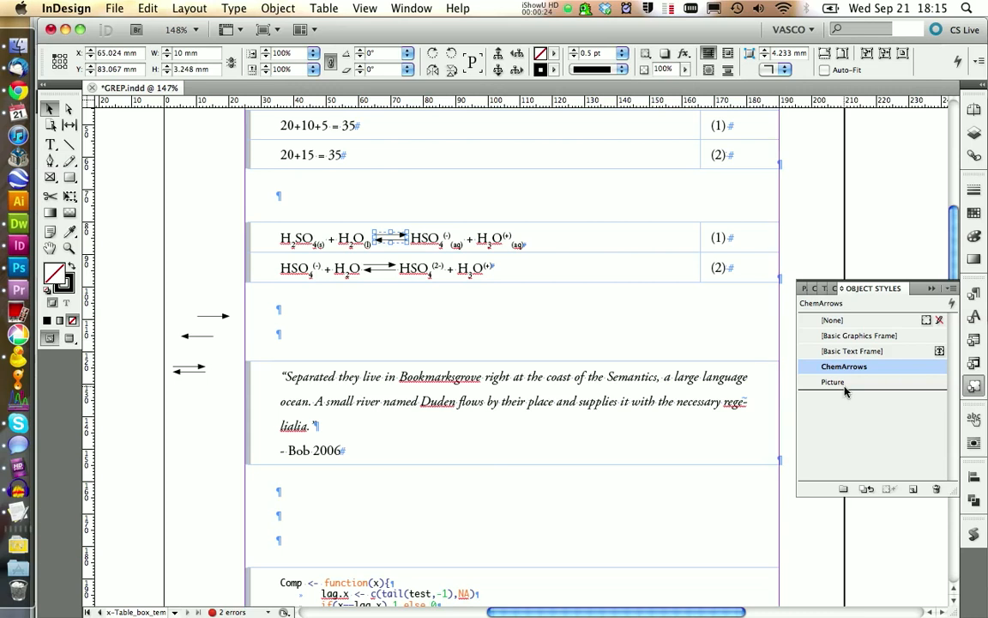
click(913, 488)
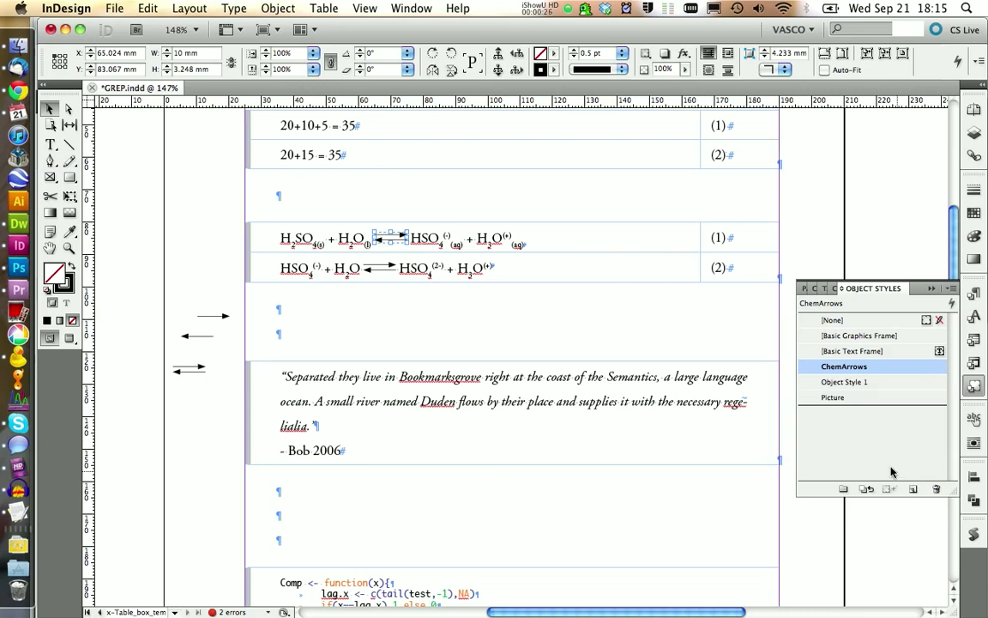
click(846, 384)
click(844, 383)
text(ChemArrows_double)
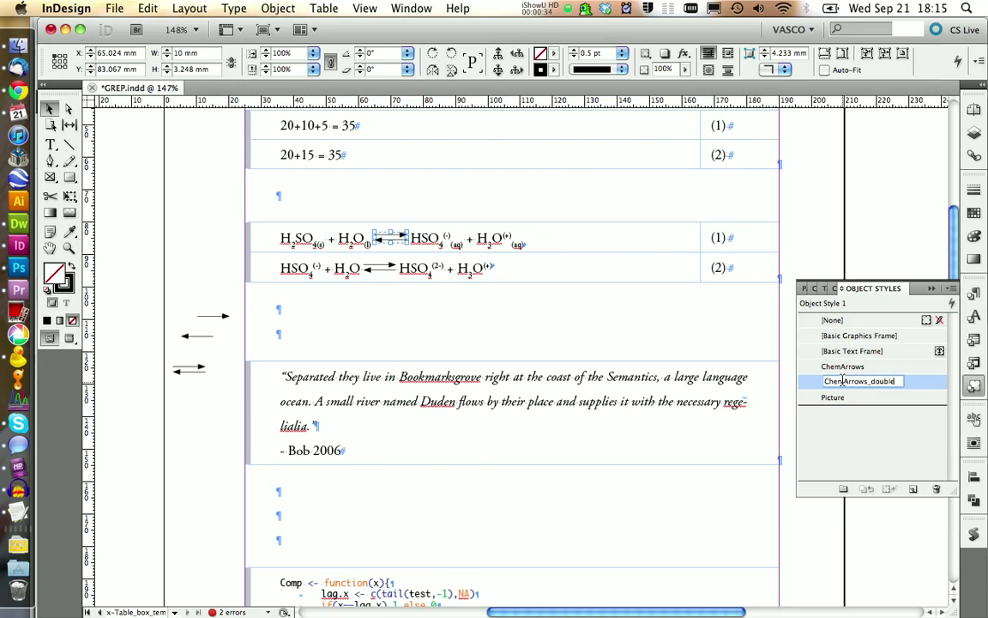
key(Return)
- Edit ChemArrows_double so that only Stroke and Anchored Object Options stay active, ignoring the other basic attributes and Transparency
right_click(839, 383)
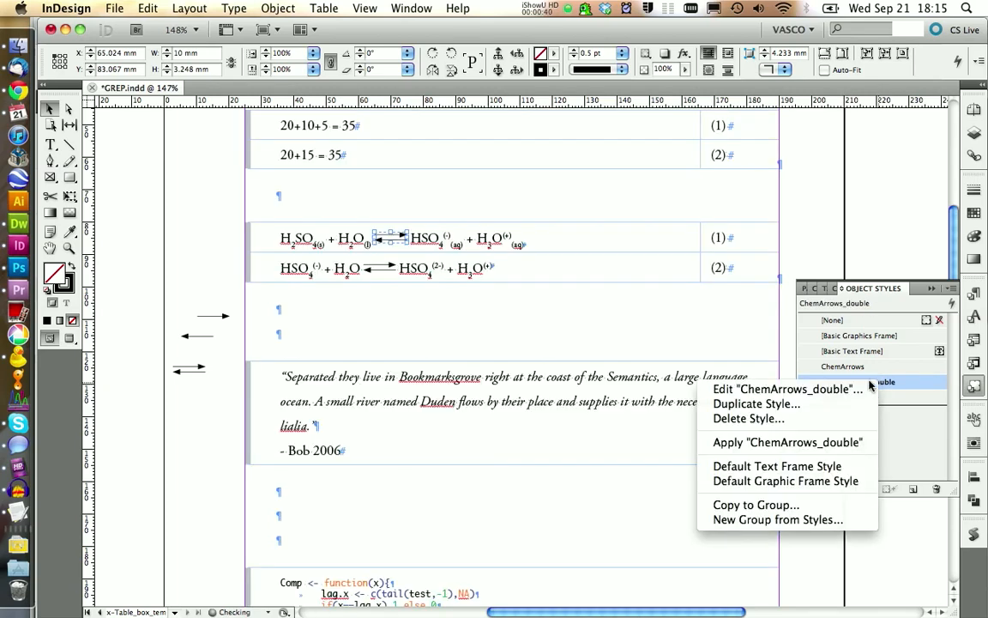
click(836, 392)
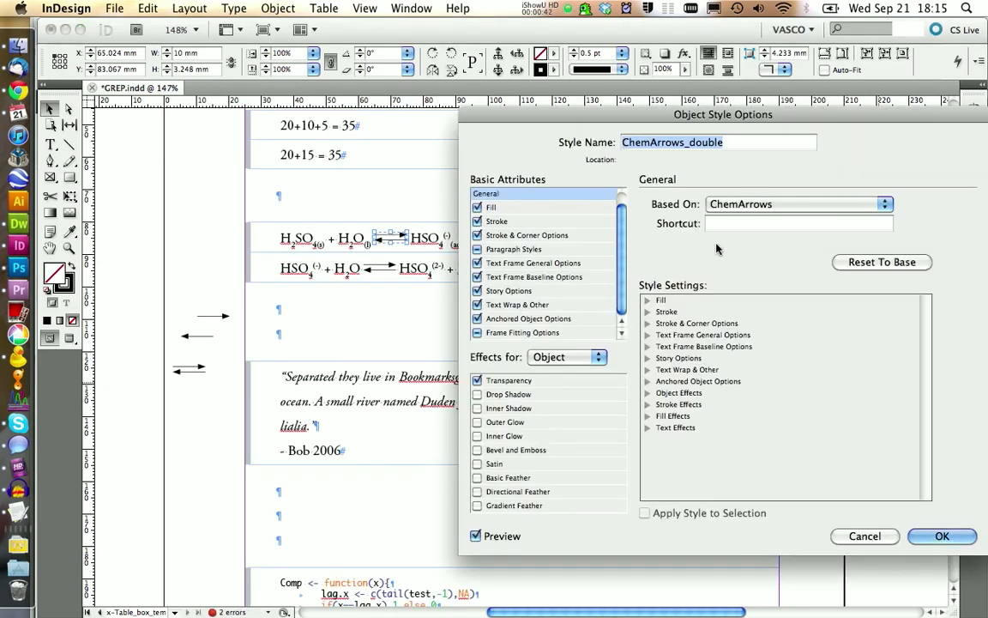
click(477, 207)
click(478, 235)
click(477, 249)
click(477, 276)
click(477, 291)
click(477, 304)
click(477, 333)
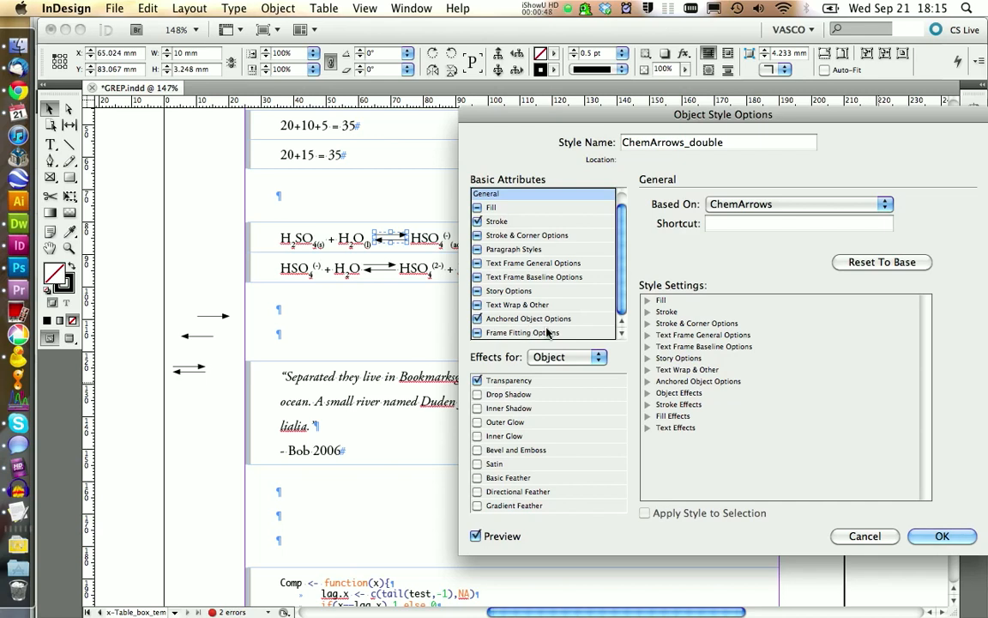
click(477, 380)
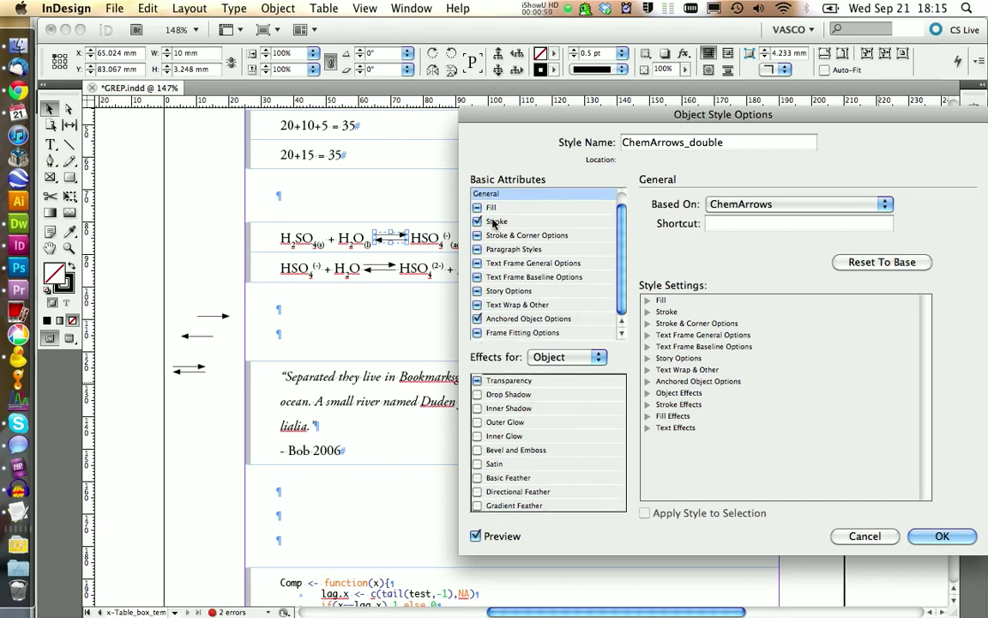
- Set the ChemArrows_double style's inline anchored Y offset to -0.5 mm and accept the style
click(507, 319)
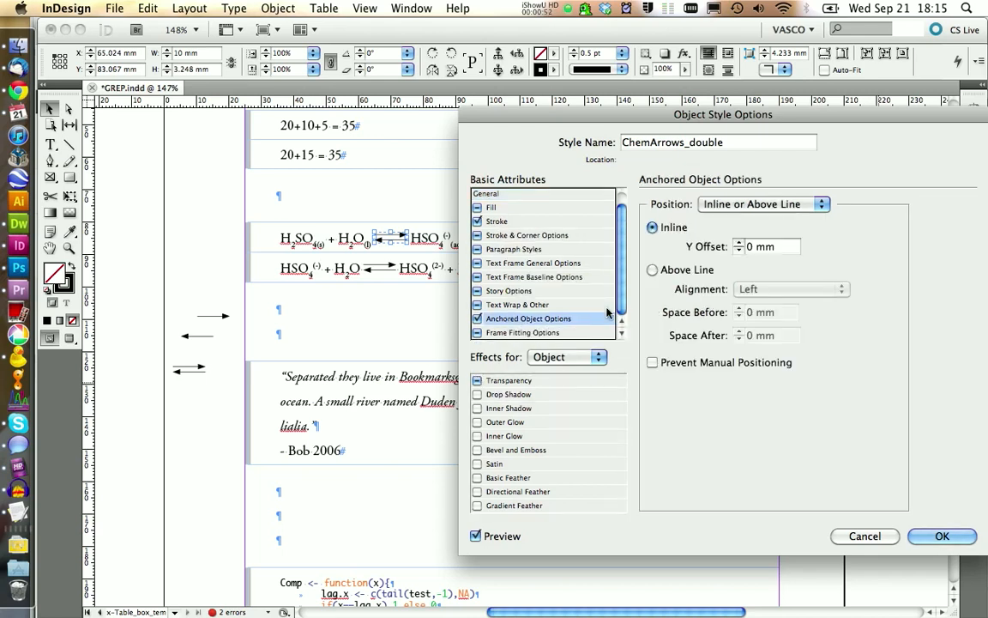
drag(753, 246, 725, 246)
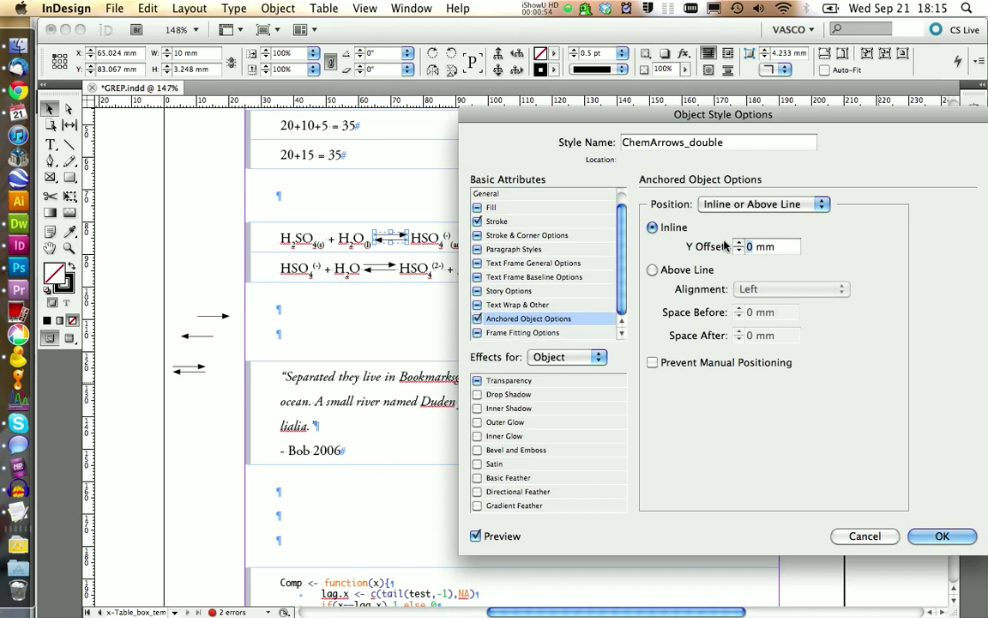
text(-0.5)
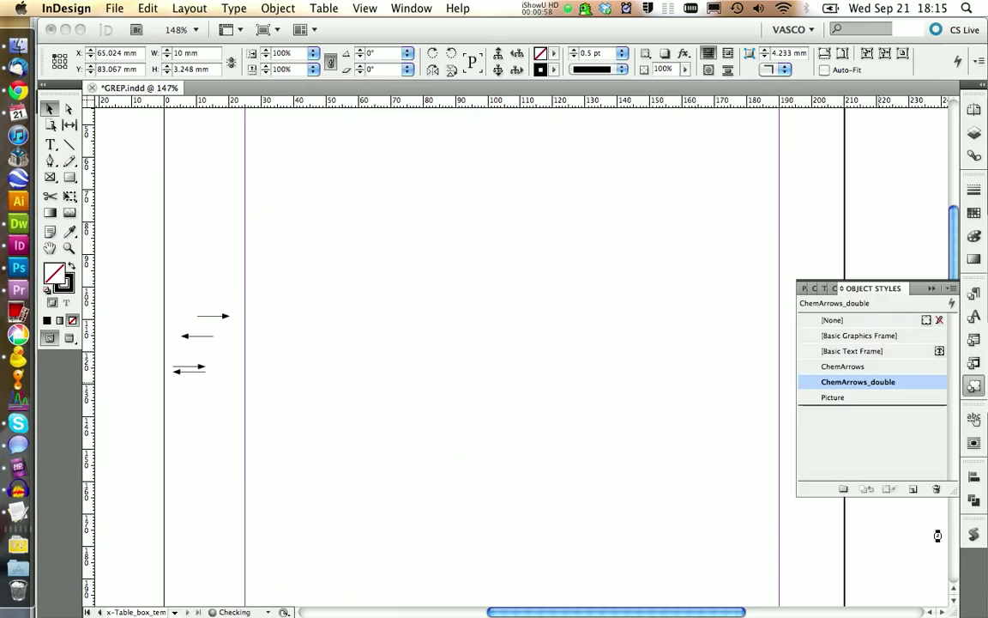
key(Return)
- Apply the ChemArrows_double style to the arrow pairs in the second reaction and in the margin
click(373, 268)
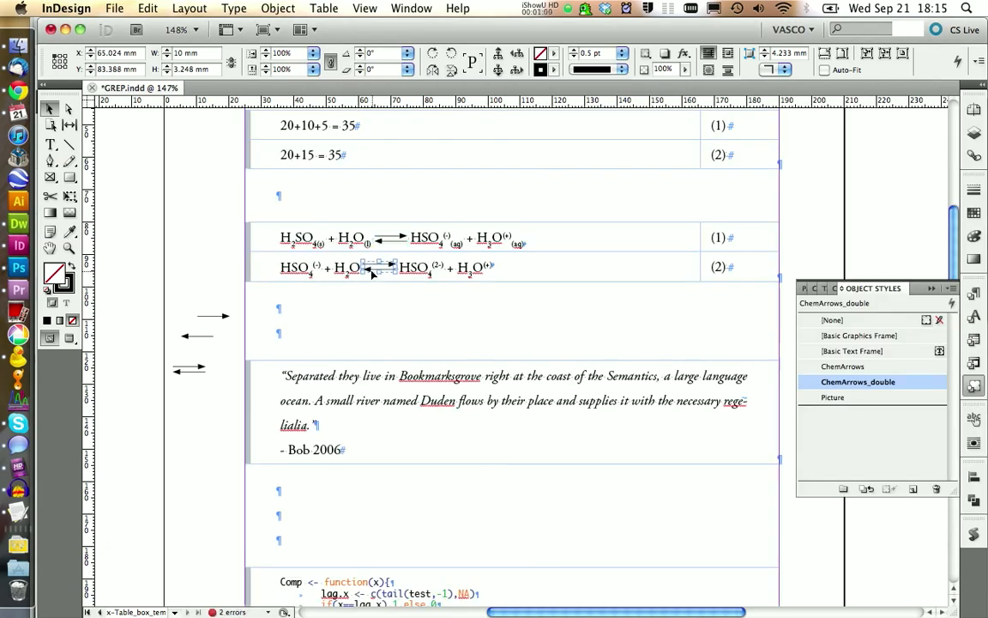
click(858, 382)
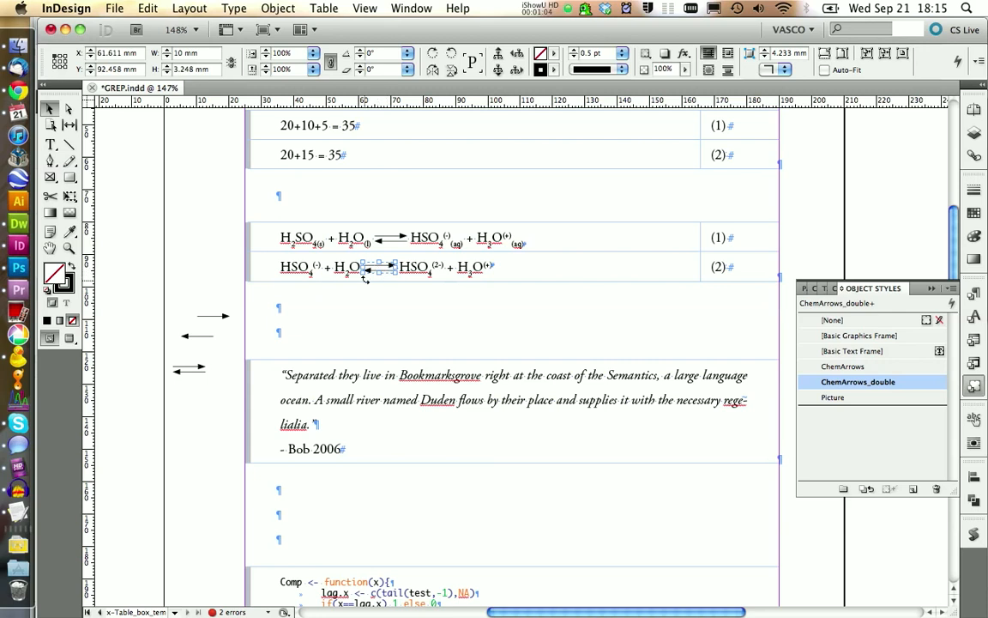
click(189, 367)
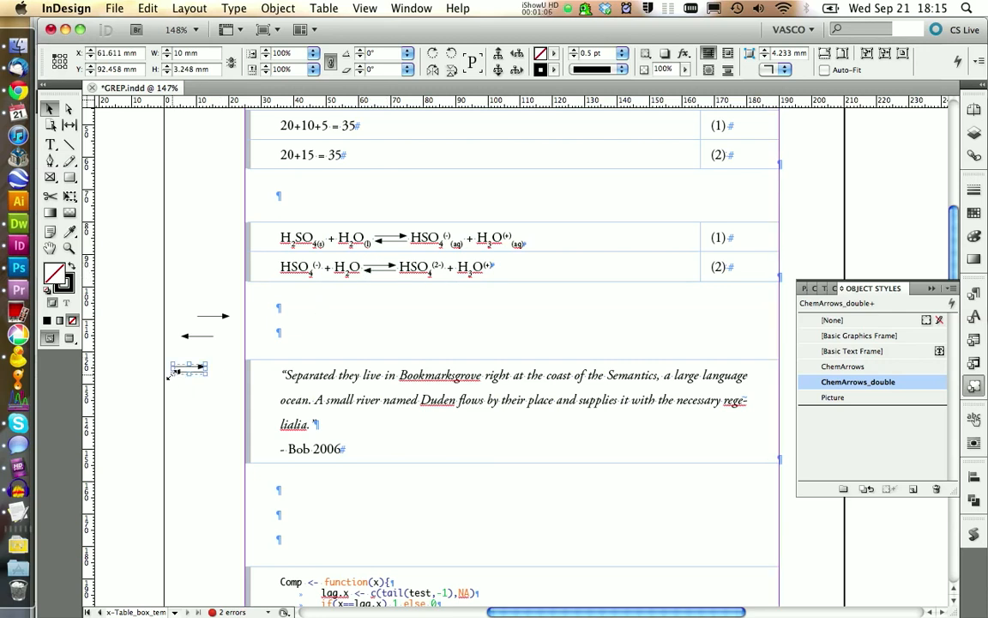
click(857, 382)
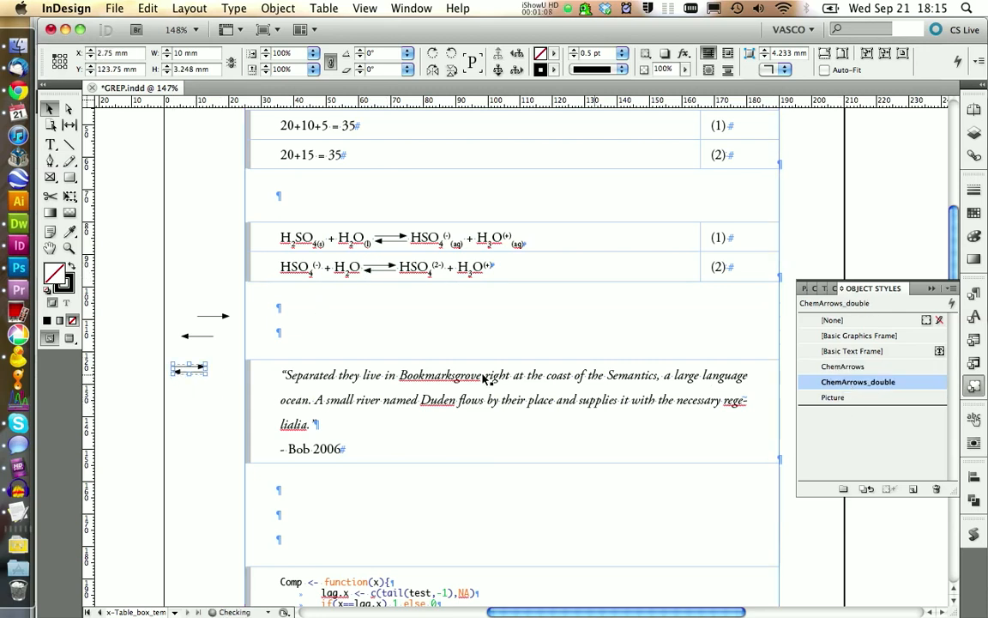
click(200, 408)
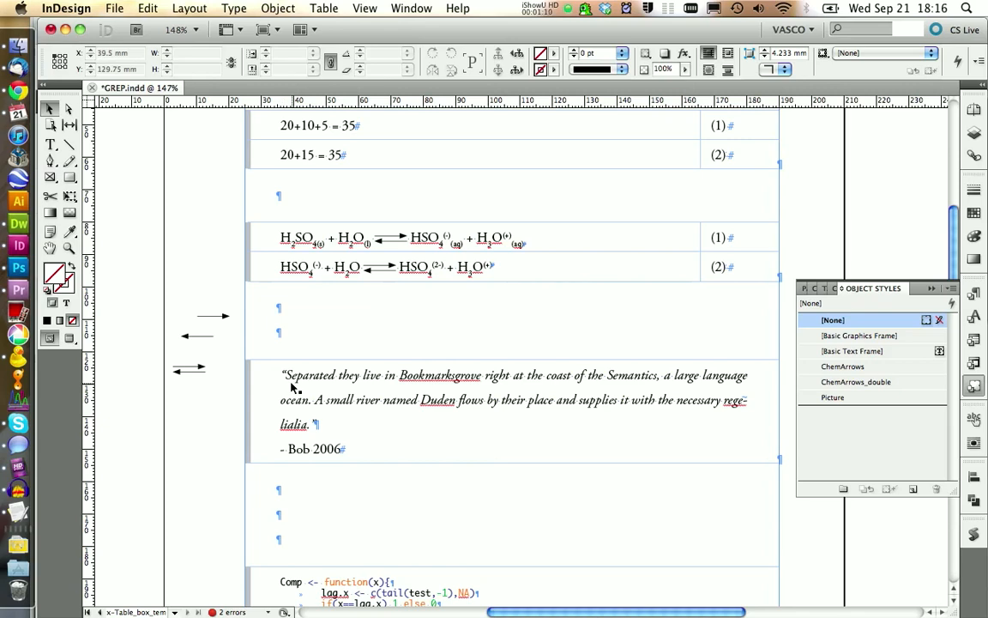
- Preview a 2 pt stroke weight in the ChemArrows style and restore it to 0.5 pt
right_click(823, 367)
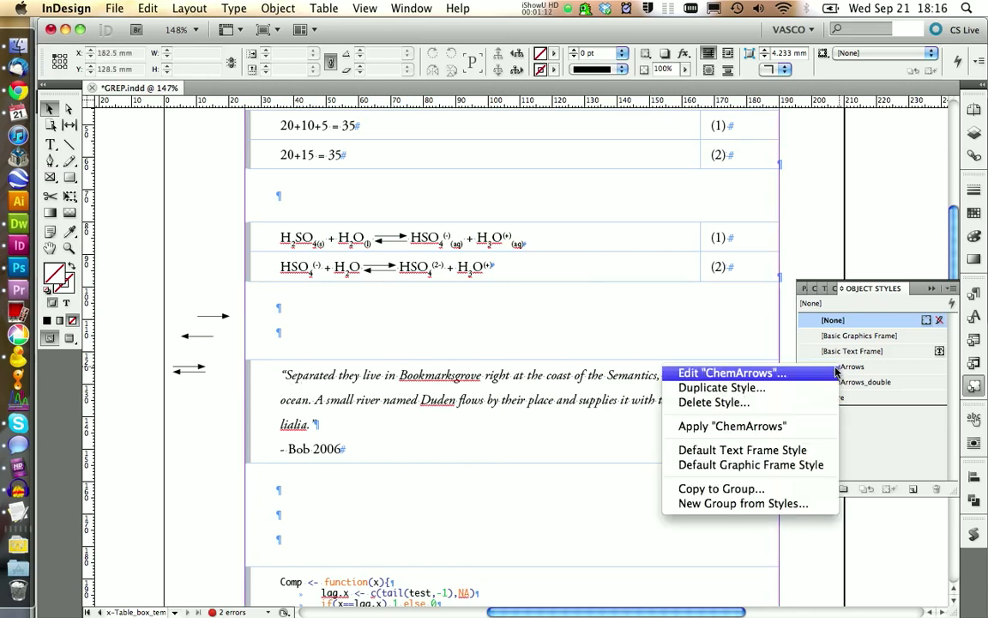
click(824, 372)
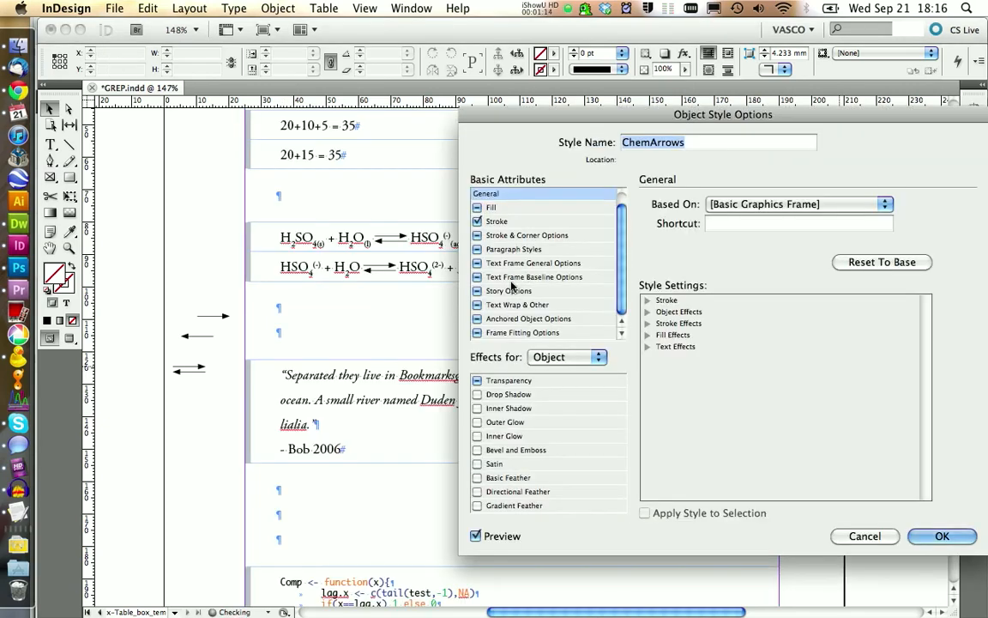
click(497, 222)
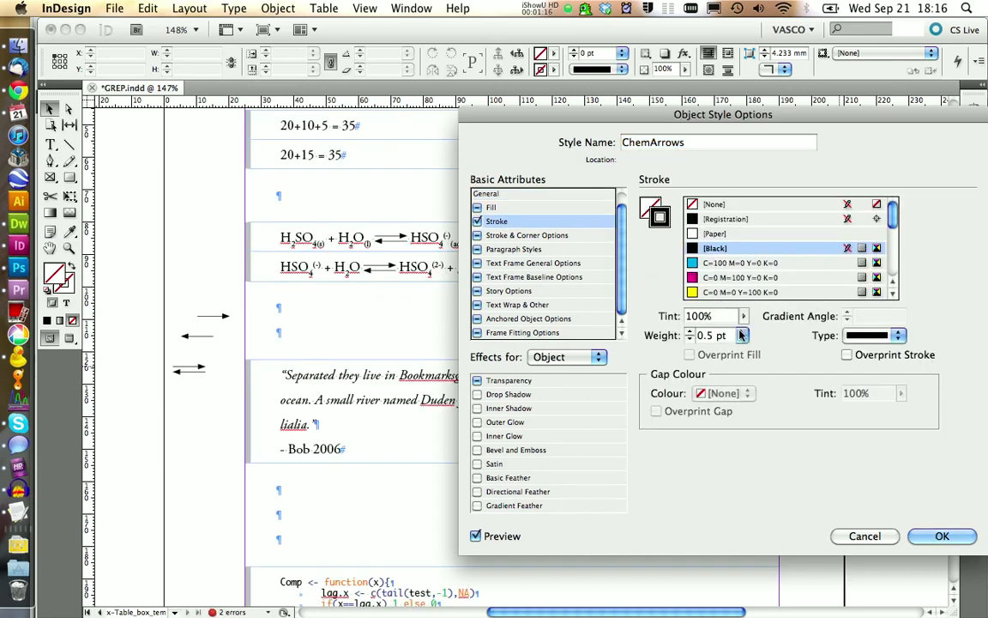
click(690, 335)
click(731, 377)
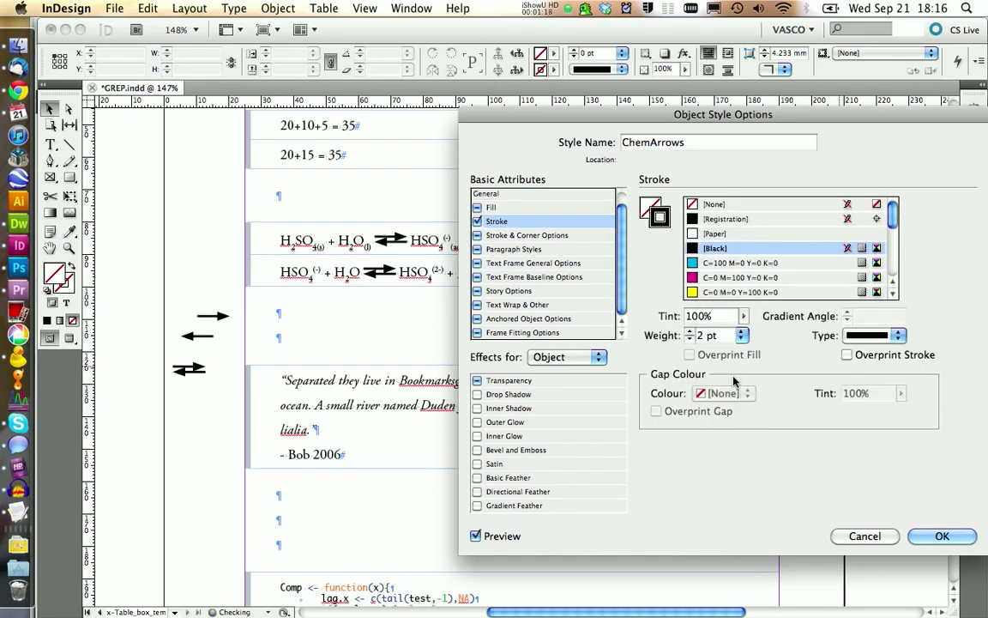
click(741, 335)
click(723, 294)
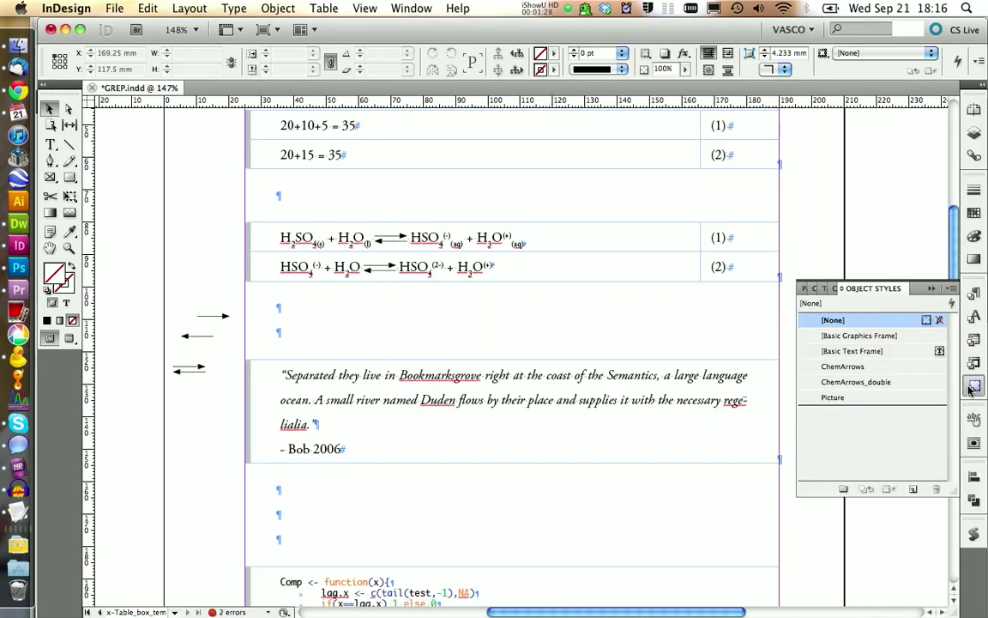
click(972, 387)
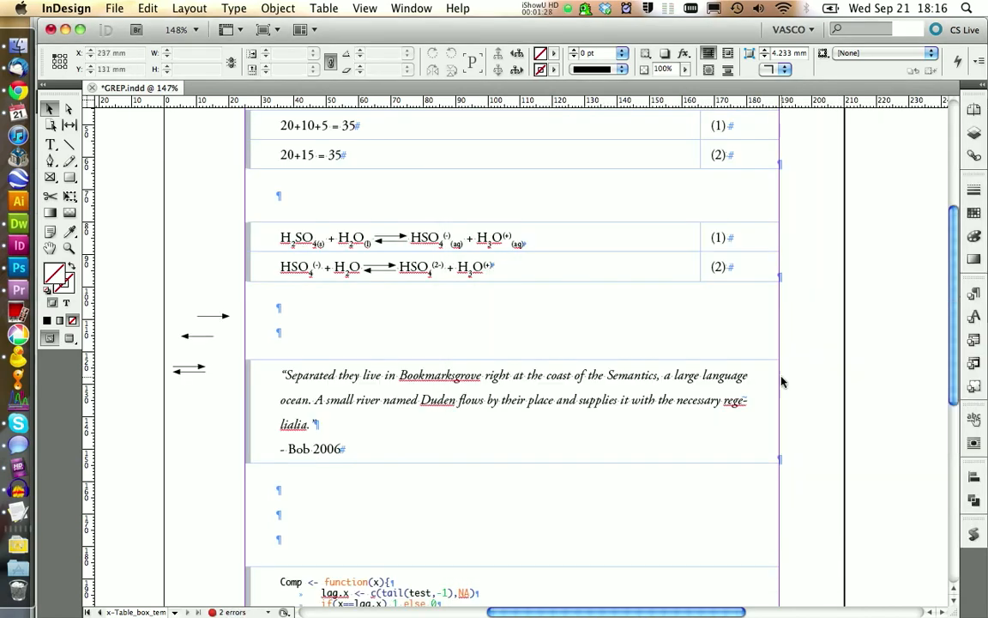
- Duplicate the single right-pointing margin arrow and place the copy just above the original
click(215, 318)
key(super+c)
key(super+v)
drag(516, 360, 202, 303)
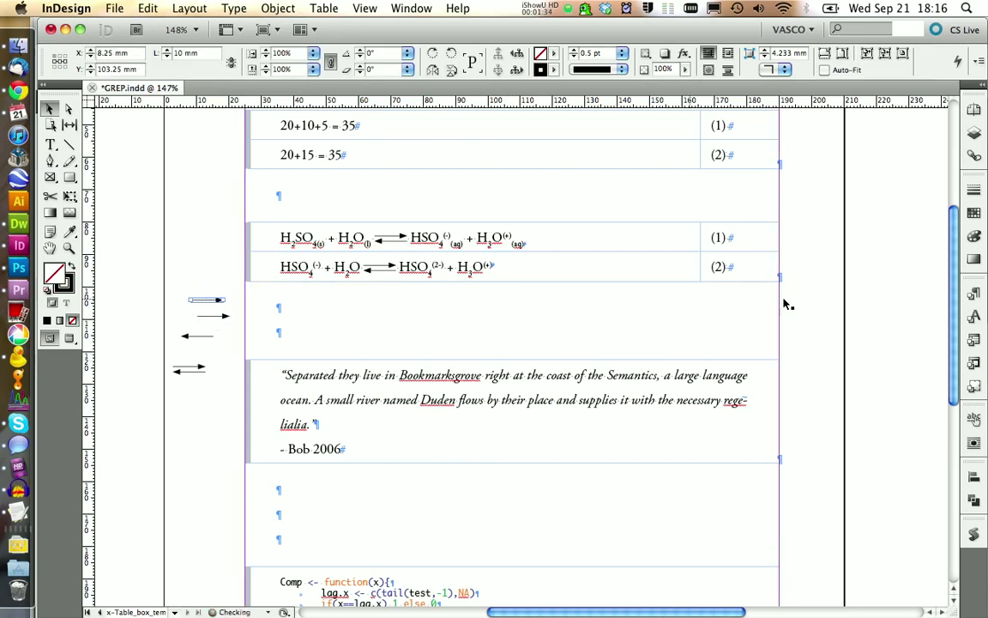
- Add a start arrowhead to the copied arrow, making it double-headed, and deselect it
click(976, 190)
click(896, 282)
click(892, 354)
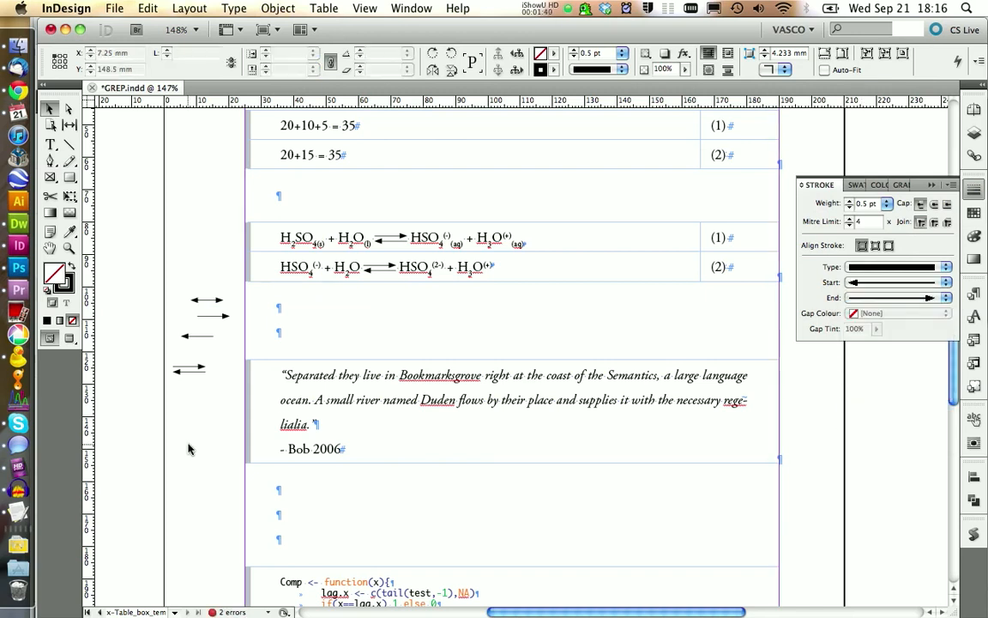
click(188, 449)
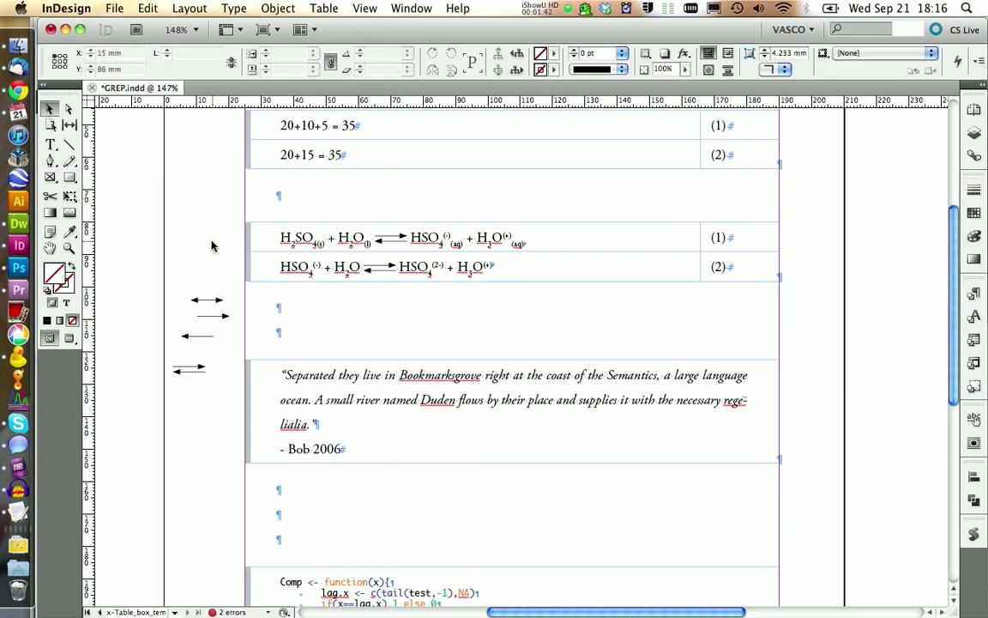
- Go from the x-Table_box_template master to document page 1 and activate the Selection tool
click(974, 109)
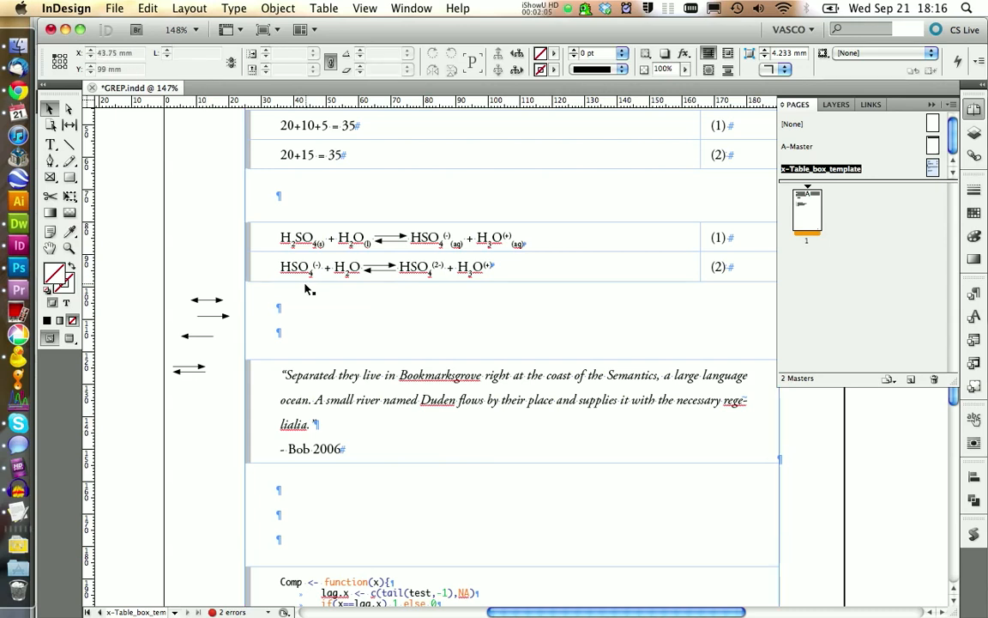
double_click(307, 289)
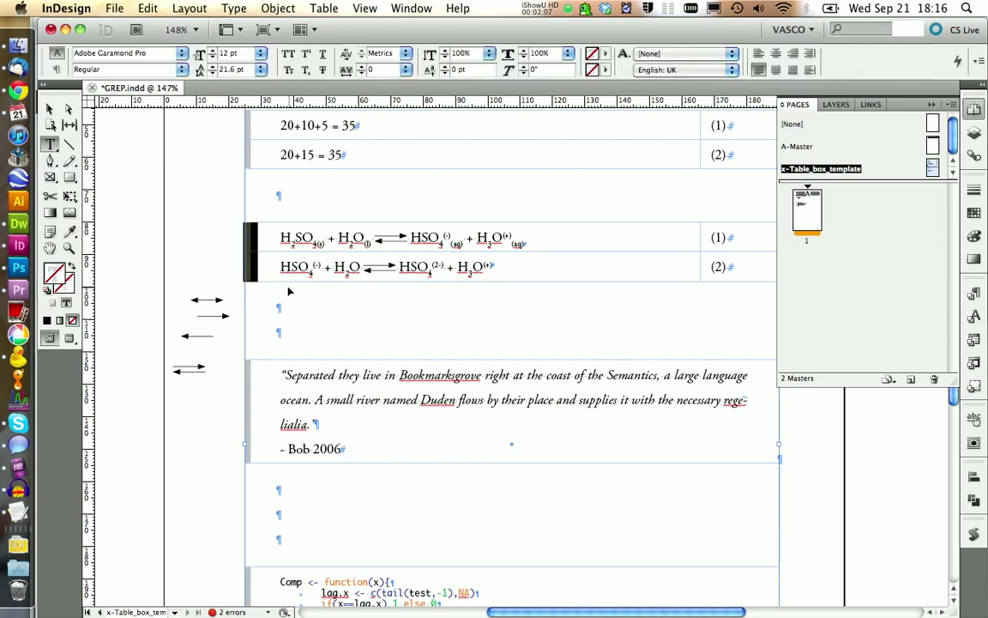
double_click(808, 207)
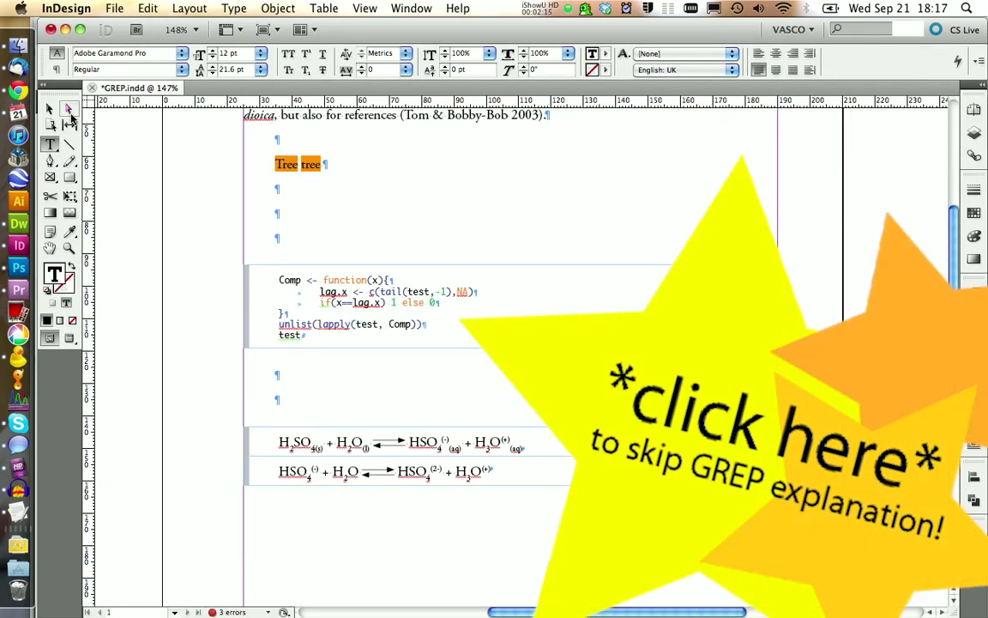
click(51, 109)
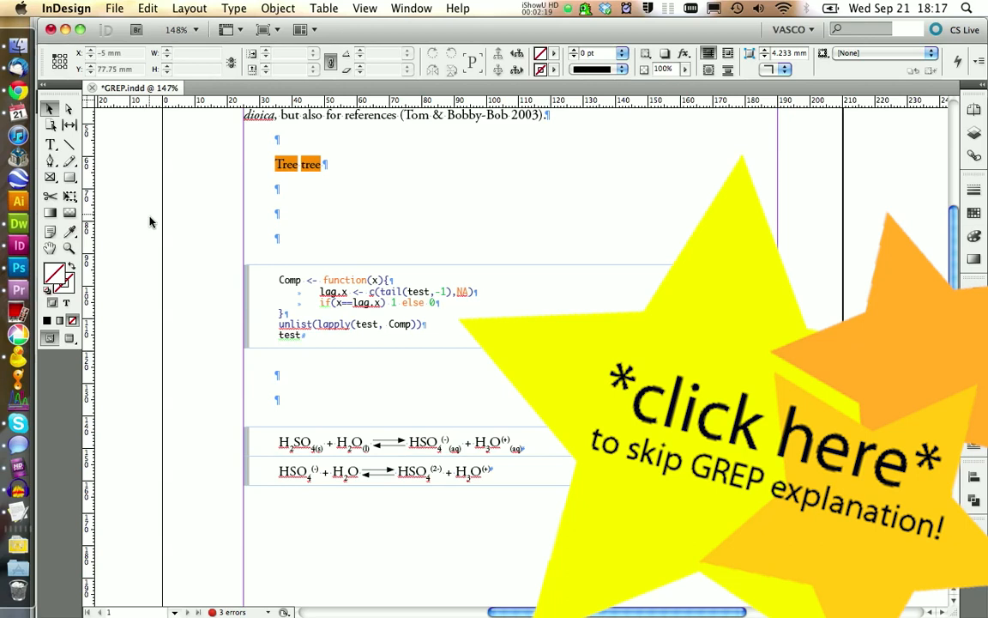